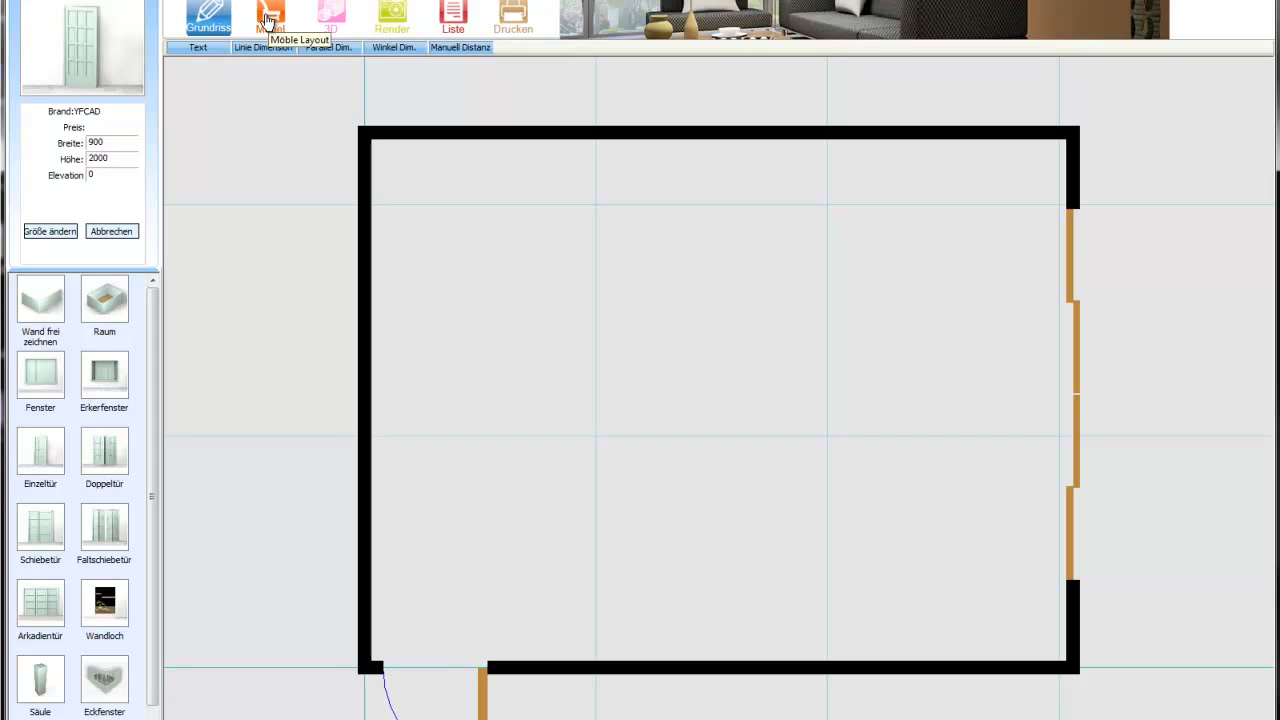
{"action": "left_click", "coordinate": [248, 1]}
{"action": "mouse_move", "coordinate": [290, 1]}
{"action": "mouse_move", "coordinate": [396, 1]}
{"action": "mouse_move", "coordinate": [450, 1]}
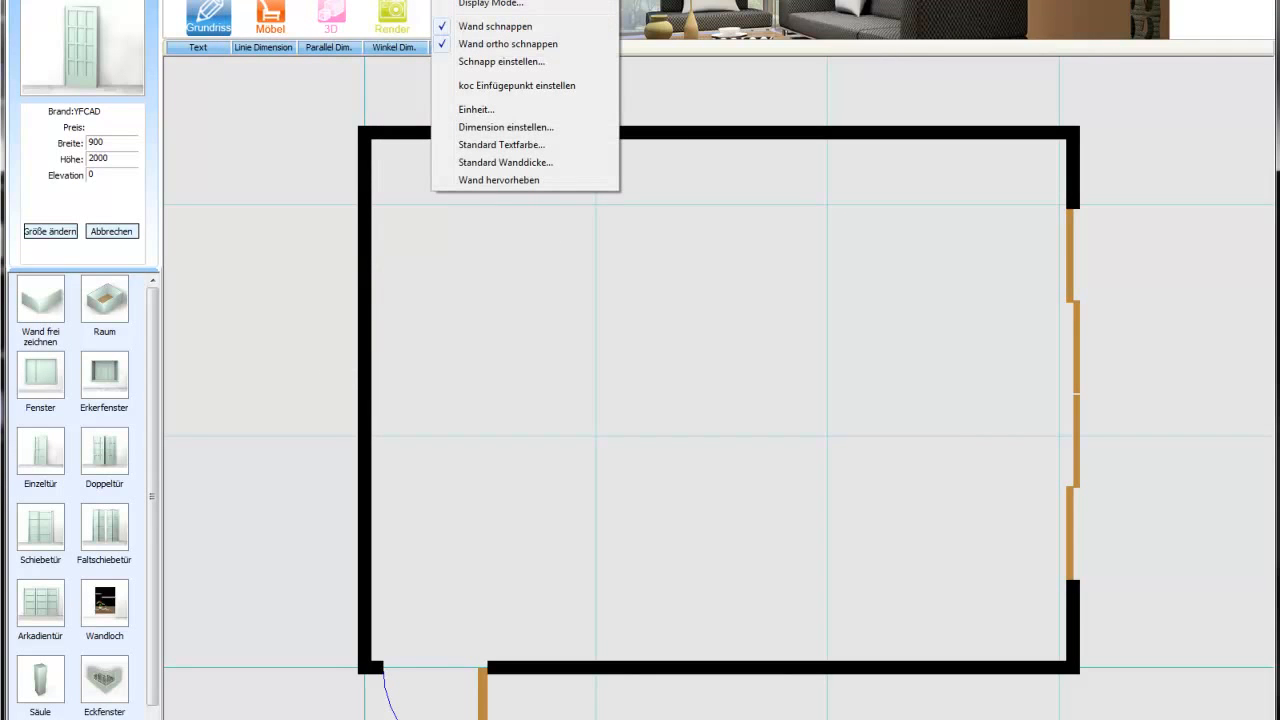
Switch from the floor plan to the furniture layout mode.
{"action": "left_click", "coordinate": [267, 18]}
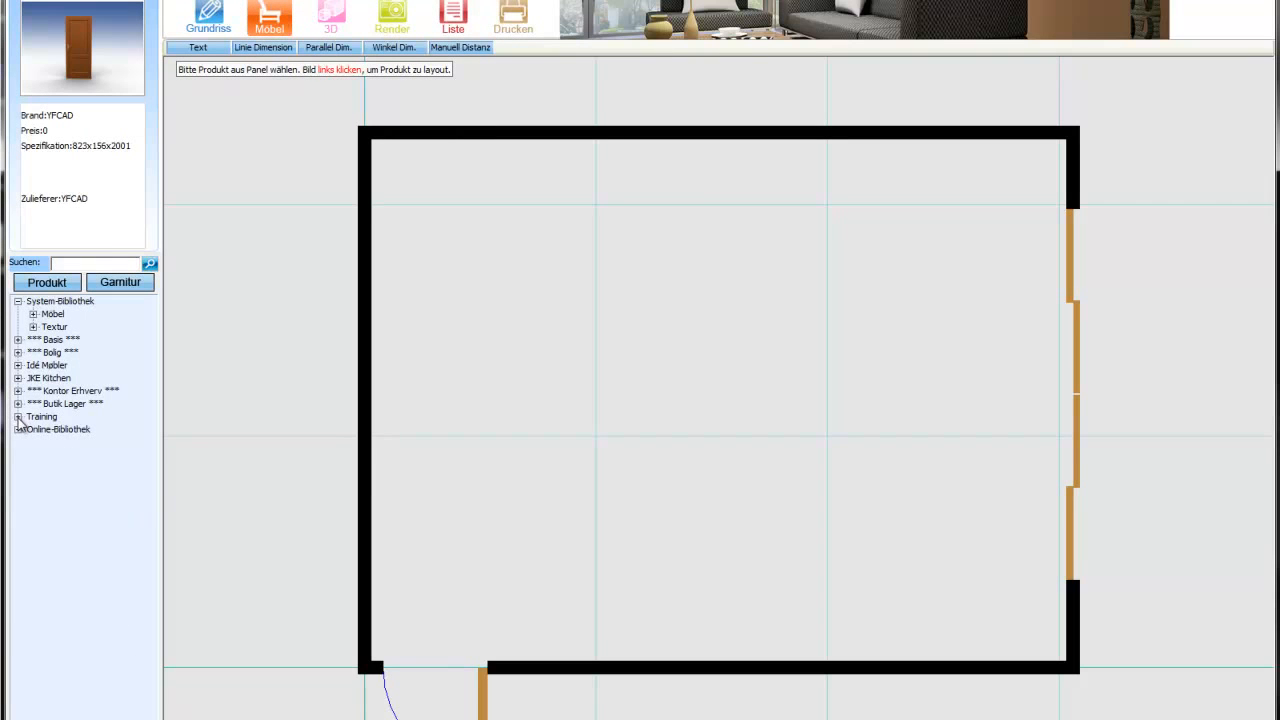
Examine the Basis and Bolig categories of the product library, including the chair models under Stue-Spisestue.
{"action": "left_click", "coordinate": [17, 340]}
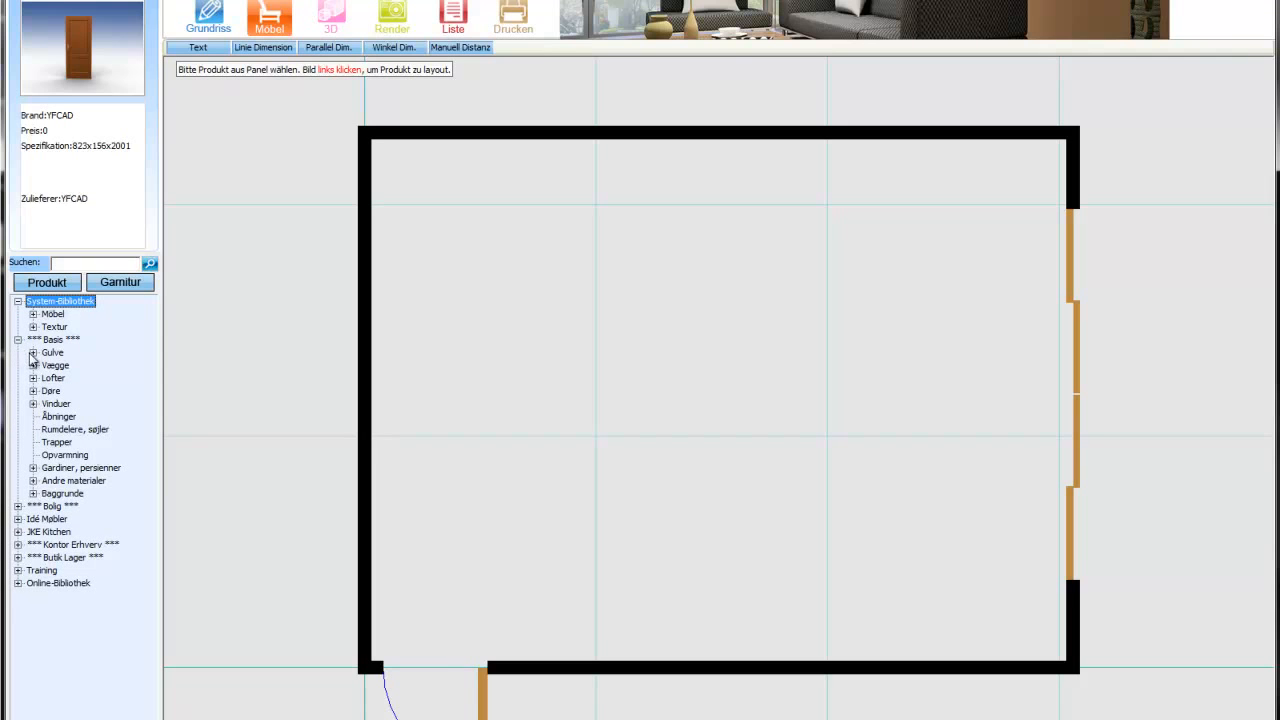
{"action": "left_click", "coordinate": [17, 340]}
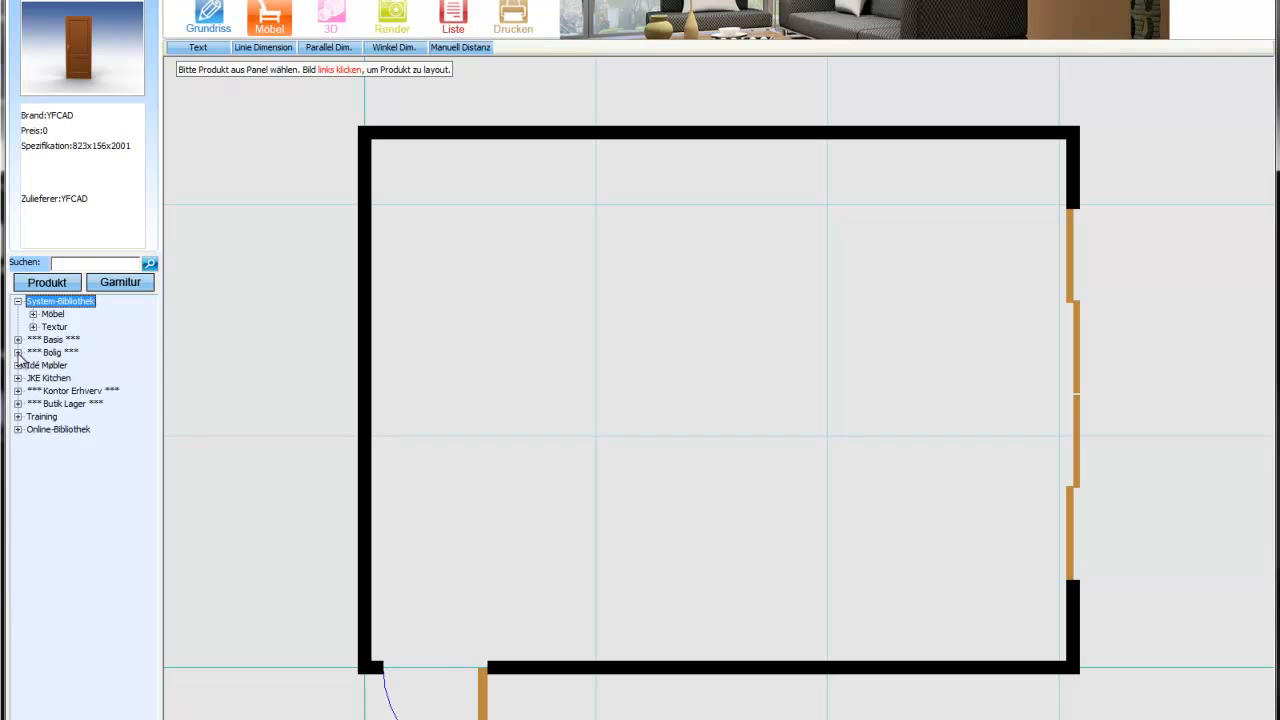
{"action": "left_click", "coordinate": [17, 353]}
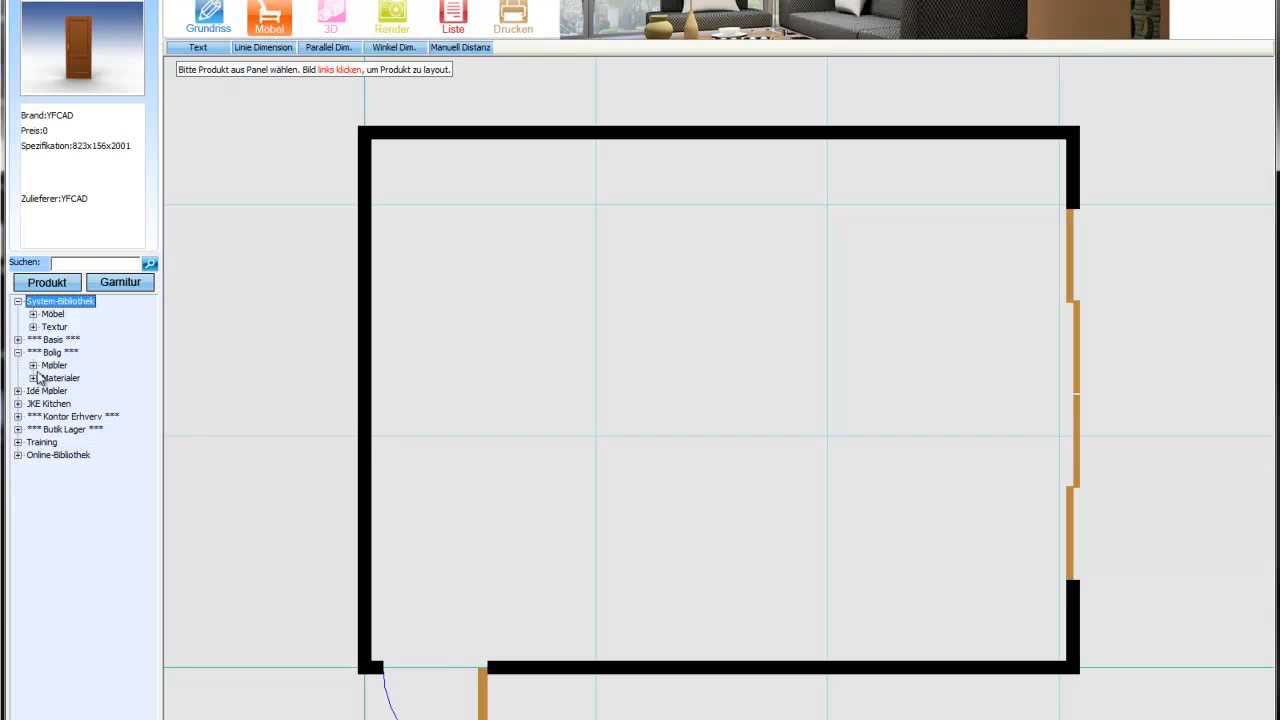
{"action": "left_click", "coordinate": [33, 366]}
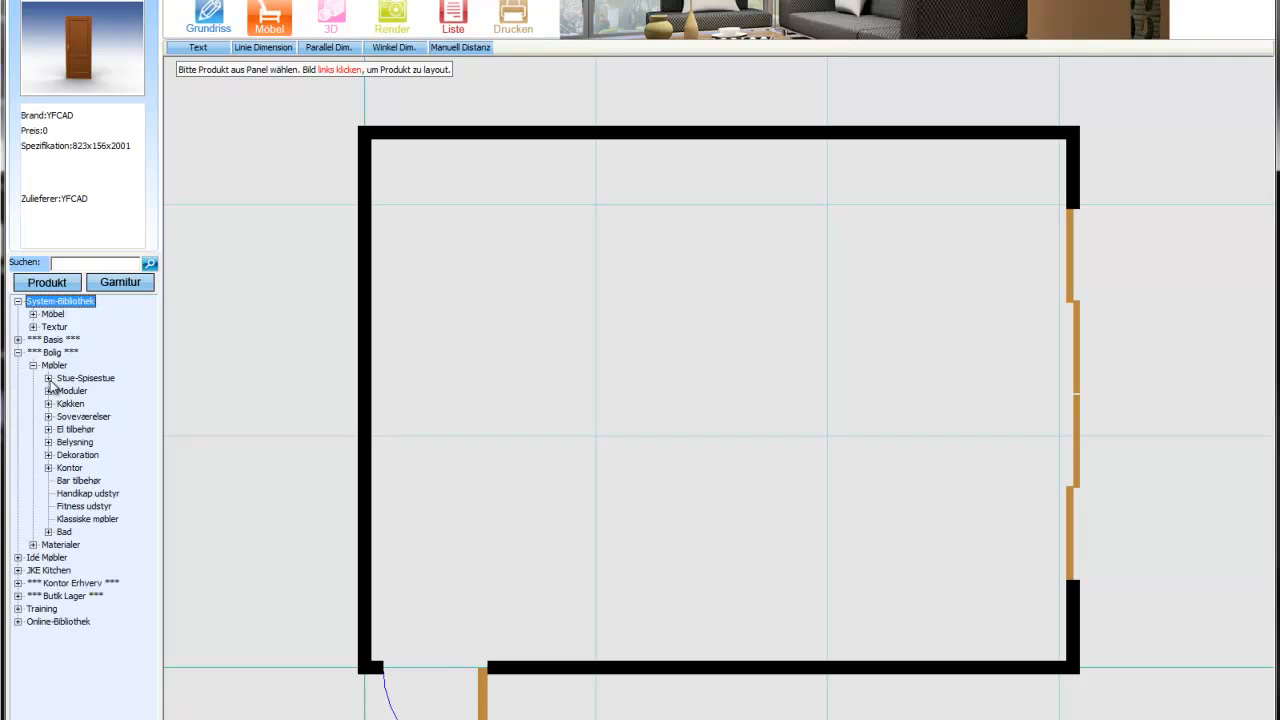
{"action": "left_click", "coordinate": [48, 379]}
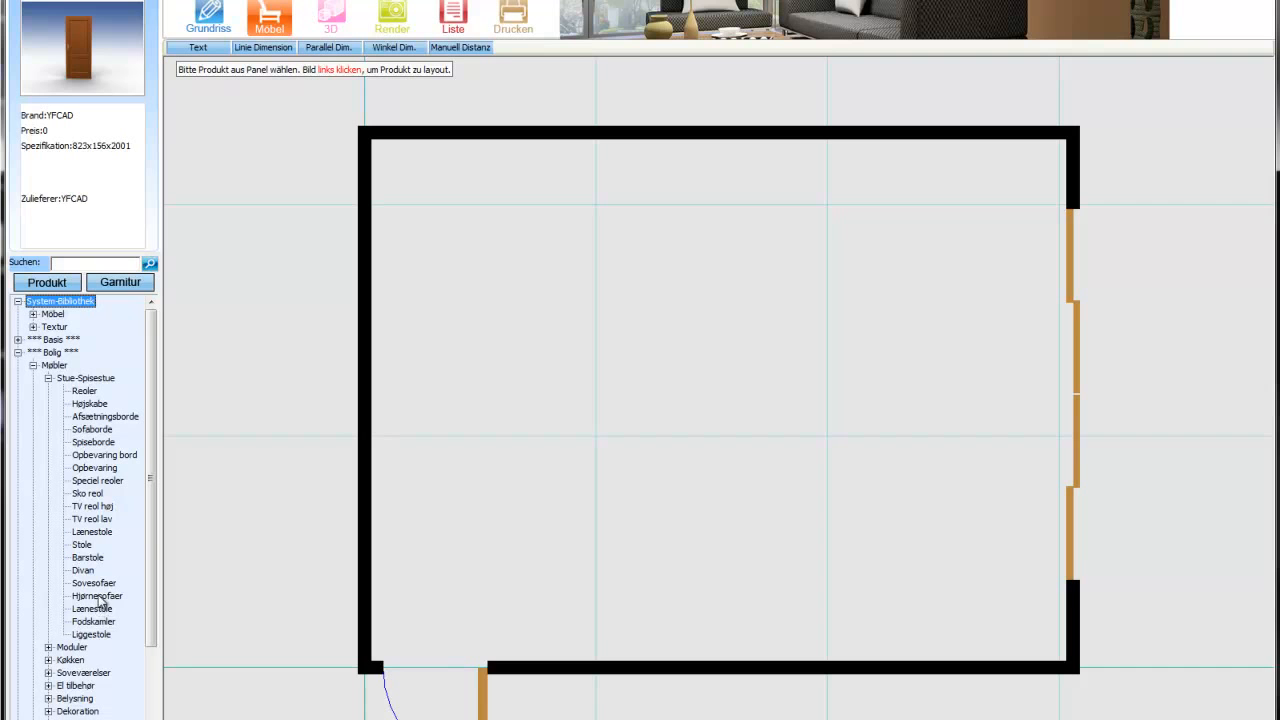
{"action": "left_click", "coordinate": [87, 558]}
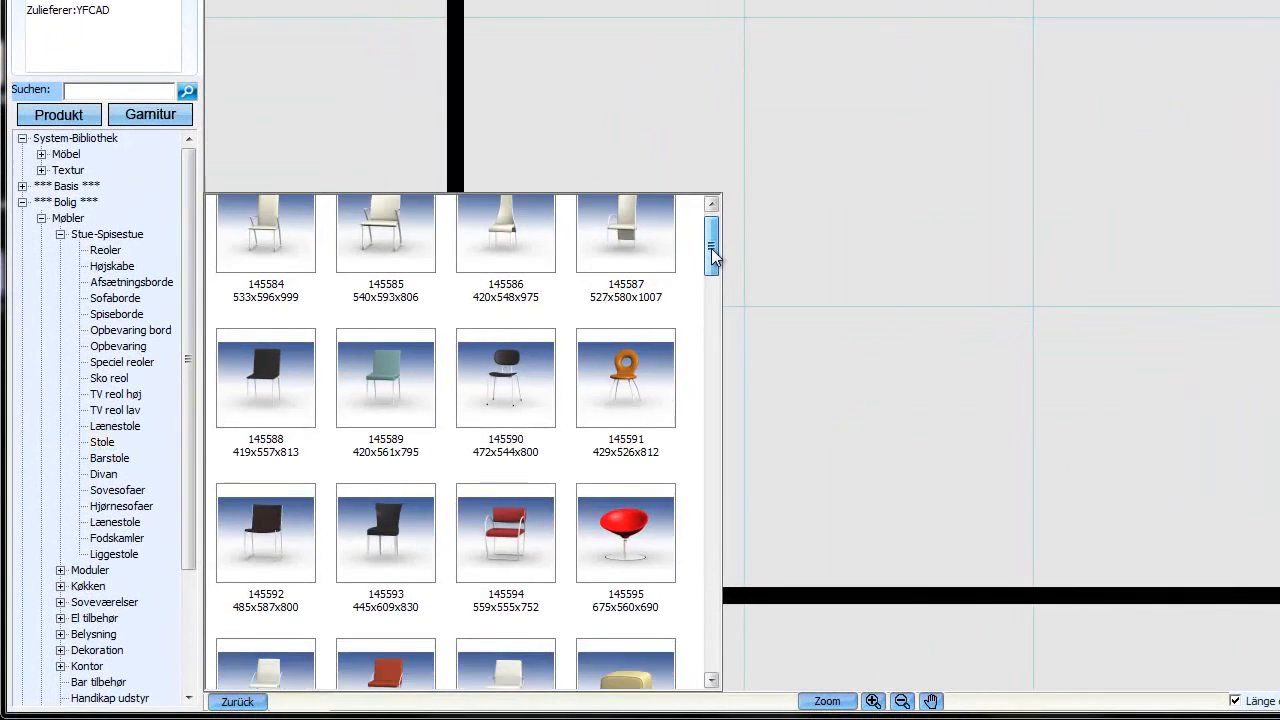
{"action": "left_click_drag", "start_coordinate": [712, 257], "coordinate": [714, 505]}
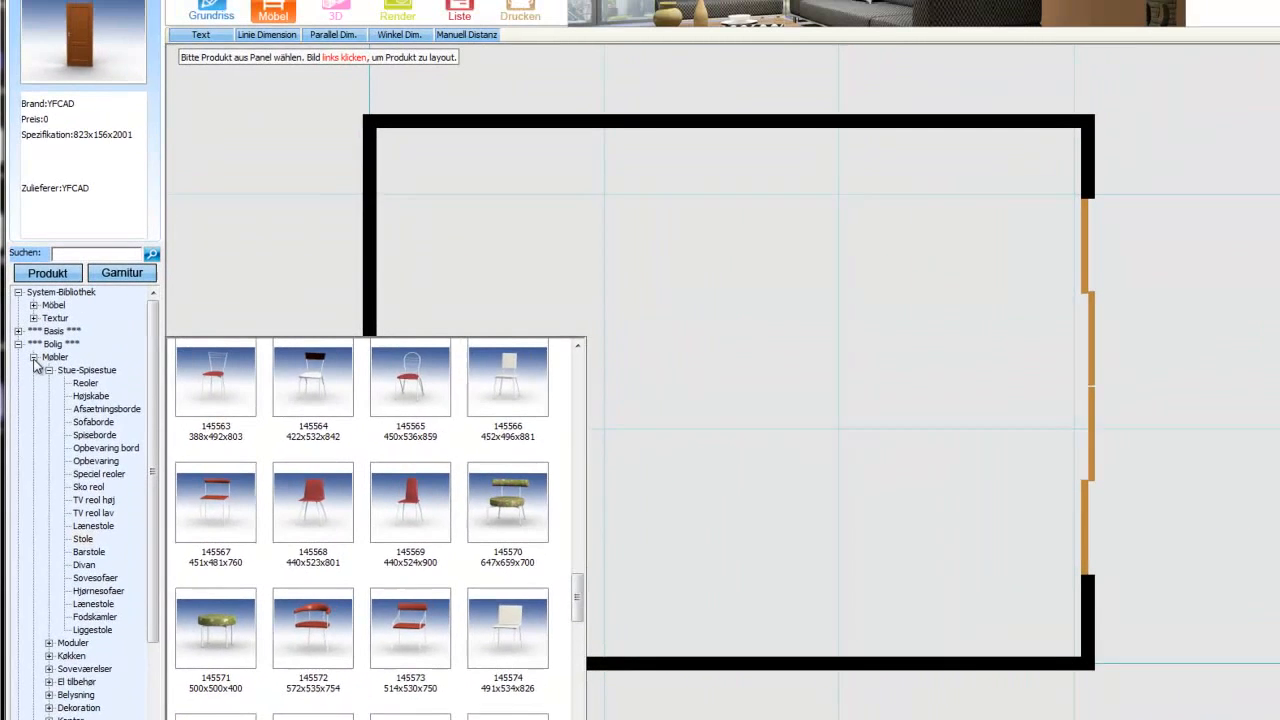
{"action": "left_click", "coordinate": [41, 218]}
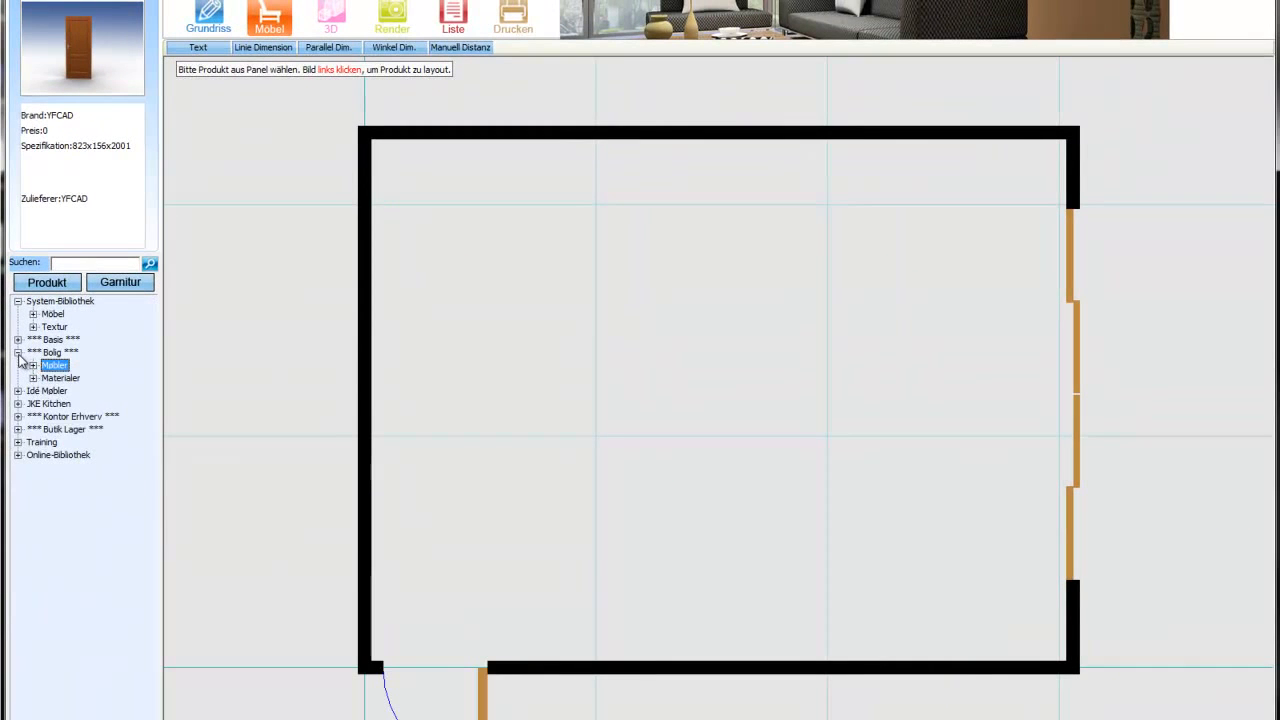
{"action": "left_click", "coordinate": [18, 352]}
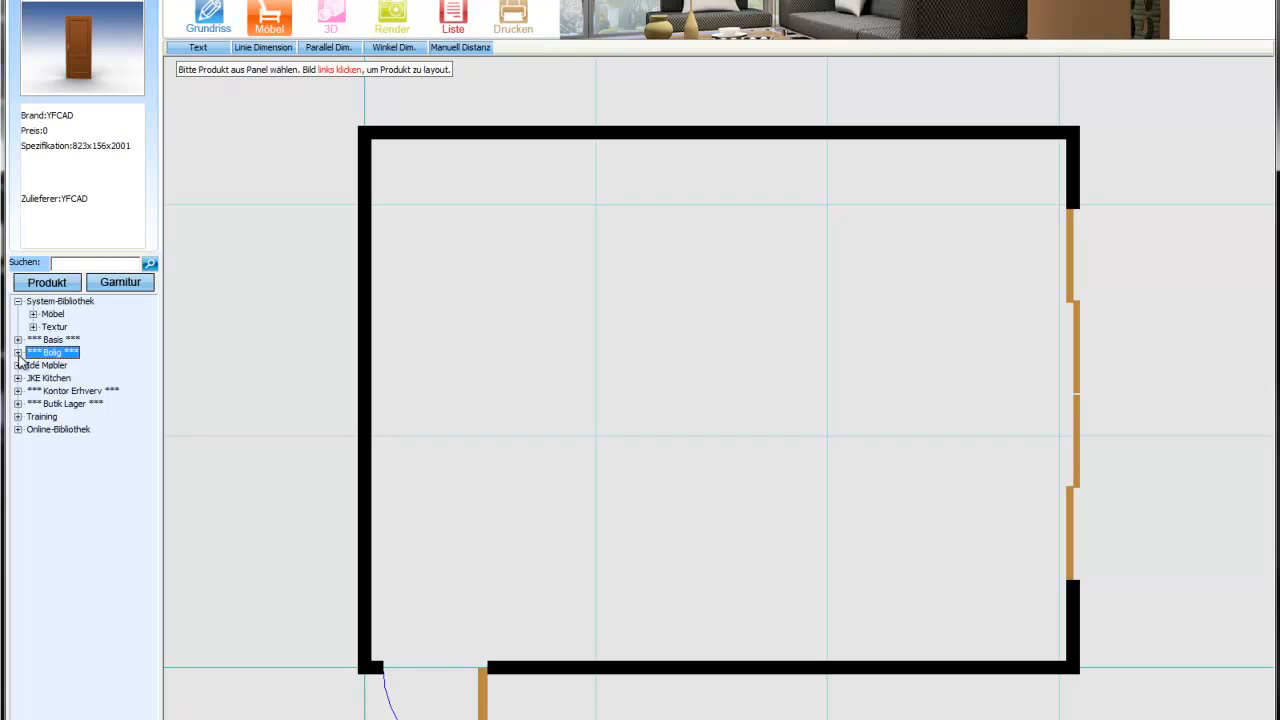
Place the black sofa 10112008 from the Training furniture category against the wall with the door, toward the window side.
{"action": "left_click", "coordinate": [18, 417]}
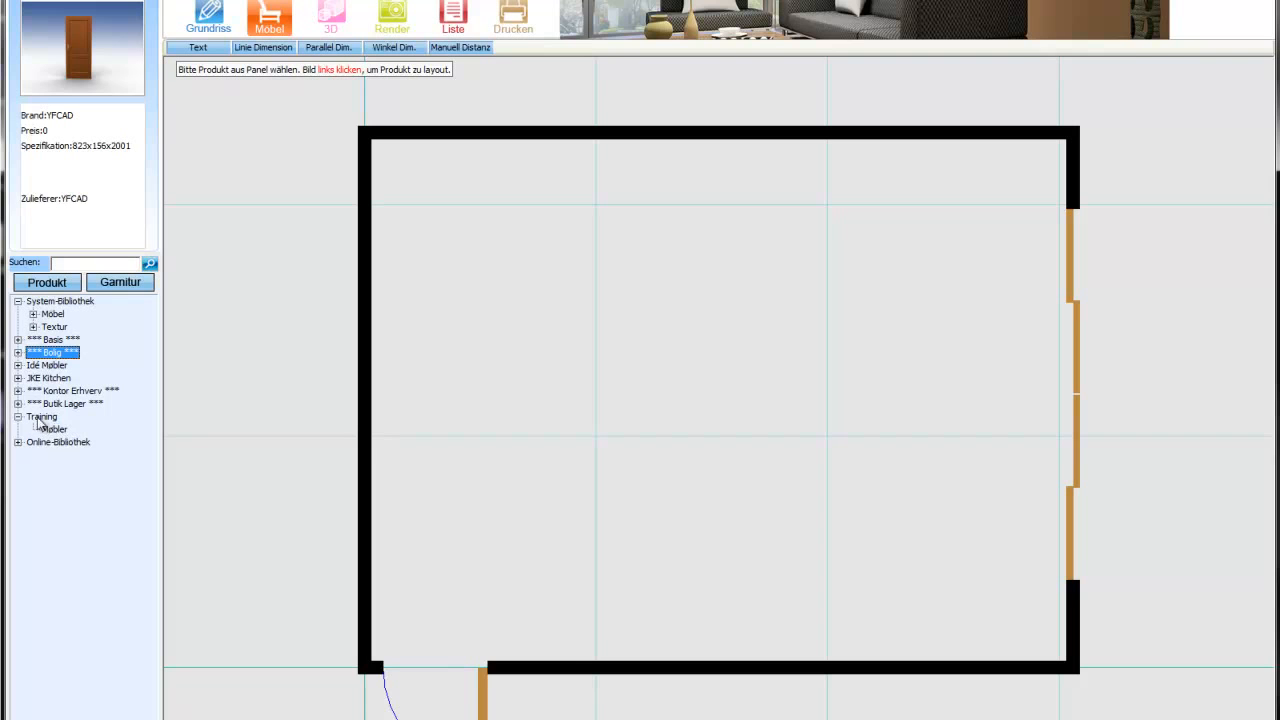
{"action": "left_click", "coordinate": [55, 429]}
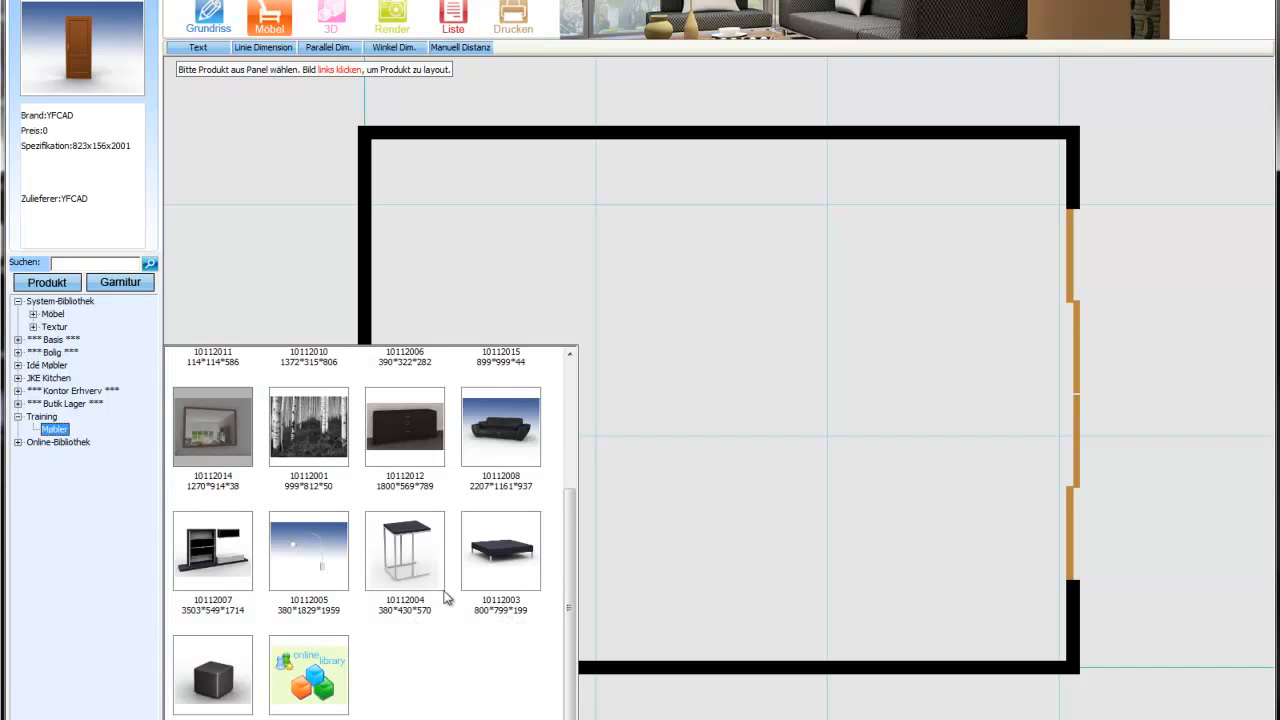
{"action": "left_click", "coordinate": [501, 445]}
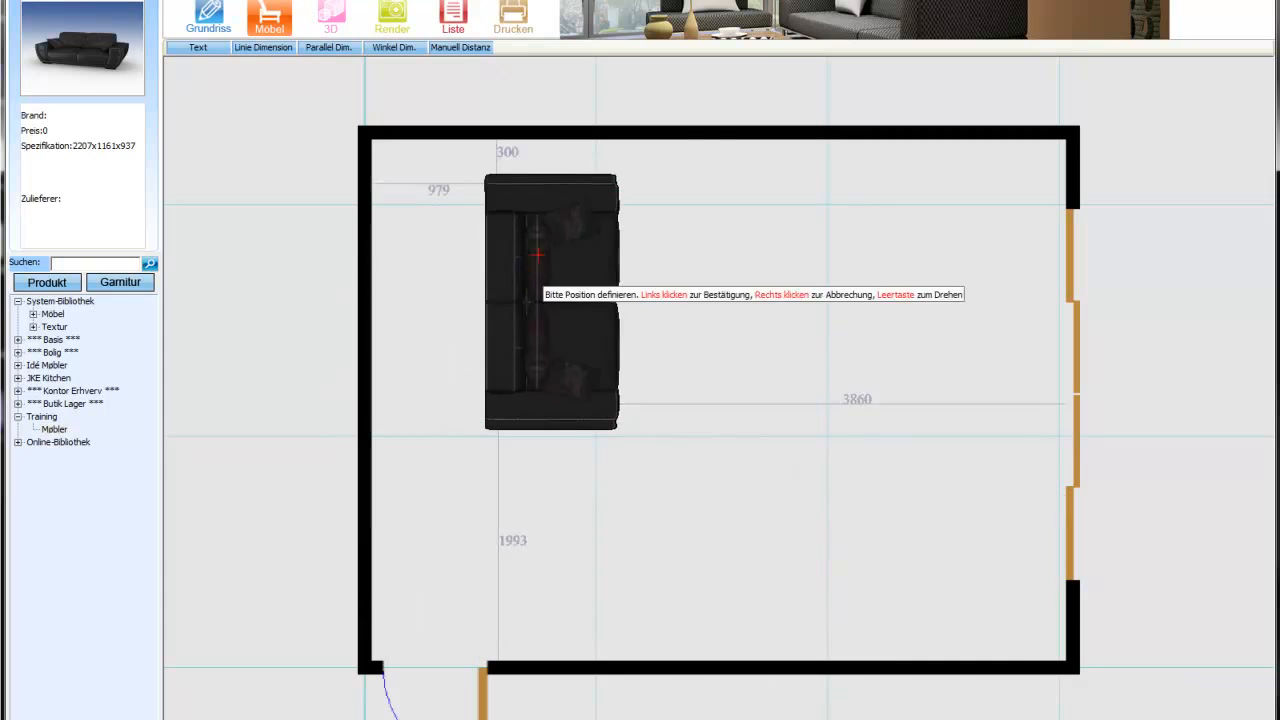
{"action": "left_click", "coordinate": [878, 663]}
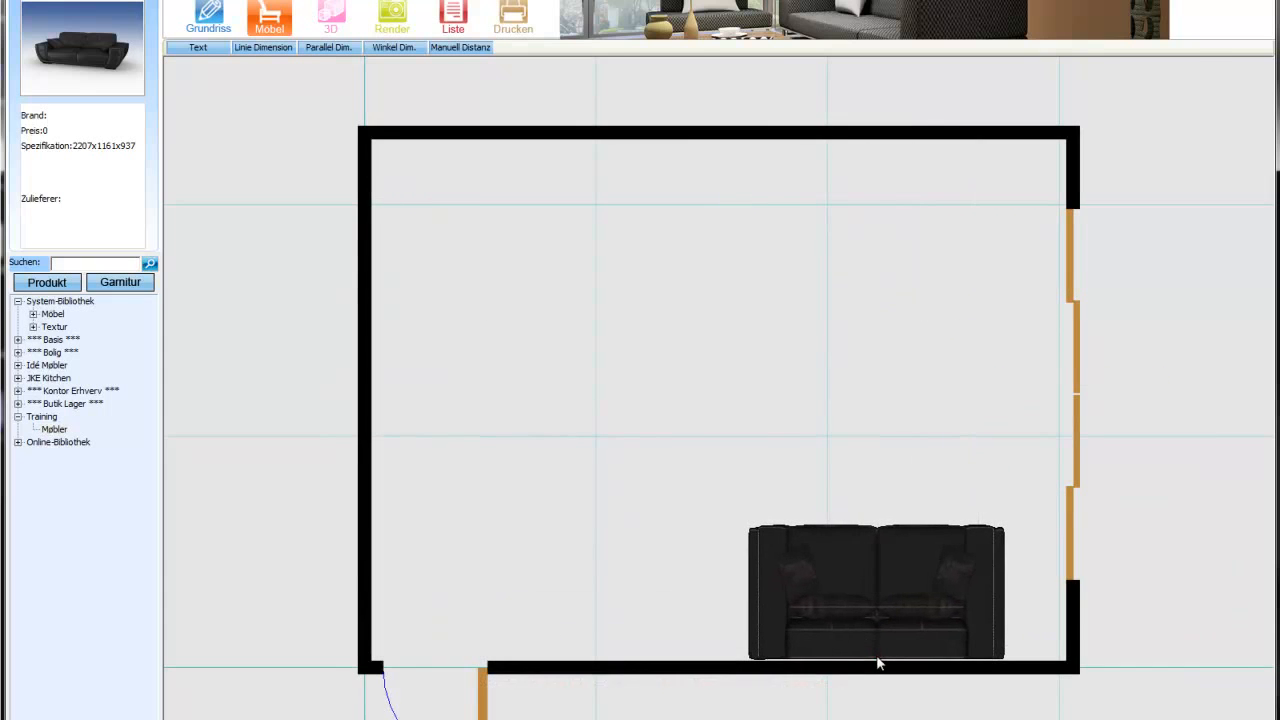
Place the brown rug 10112009 from the Training furniture on the floor in front of and partly under the sofa.
{"action": "left_click", "coordinate": [52, 429]}
{"action": "left_click_drag", "start_coordinate": [566, 542], "coordinate": [576, 384]}
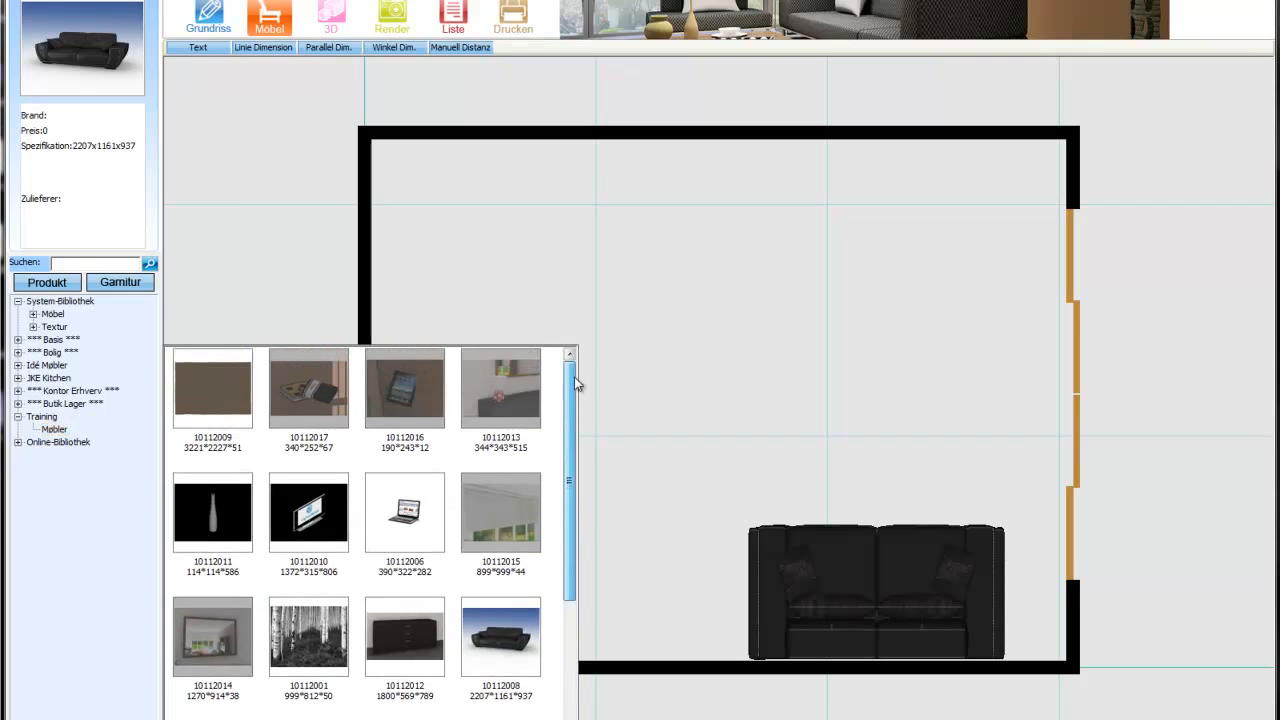
{"action": "left_click", "coordinate": [208, 388]}
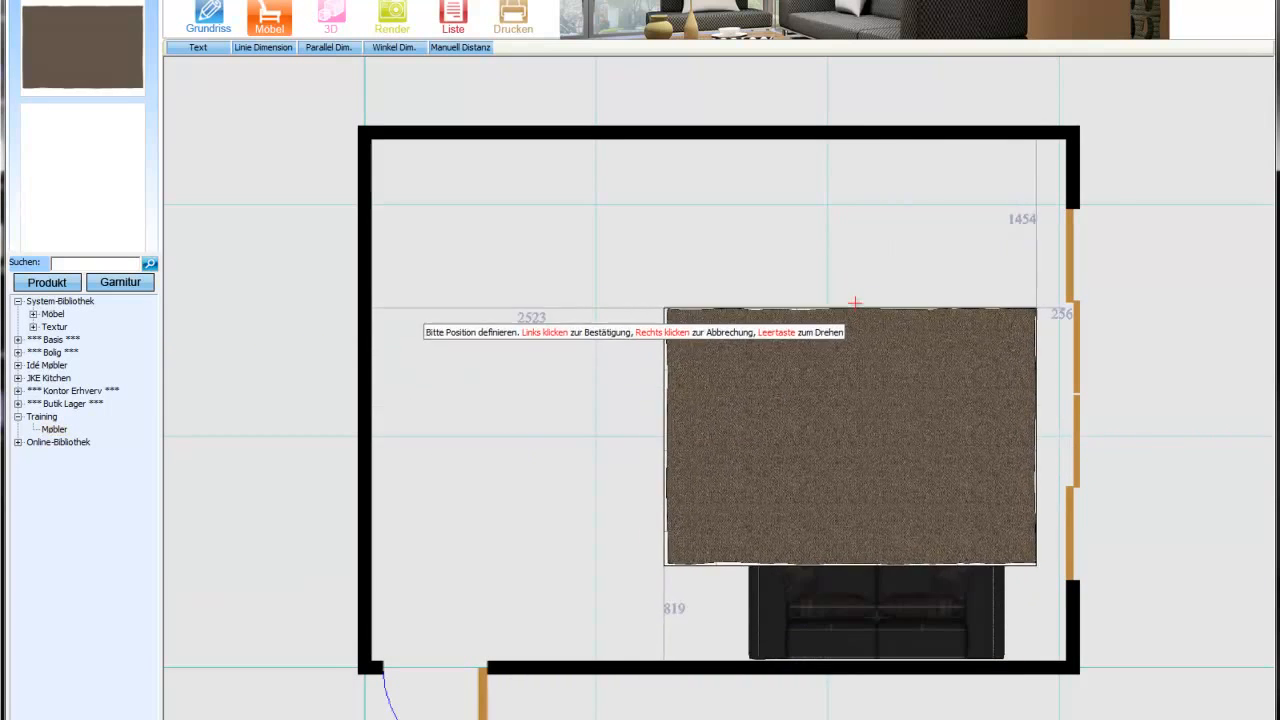
{"action": "left_click", "coordinate": [866, 327]}
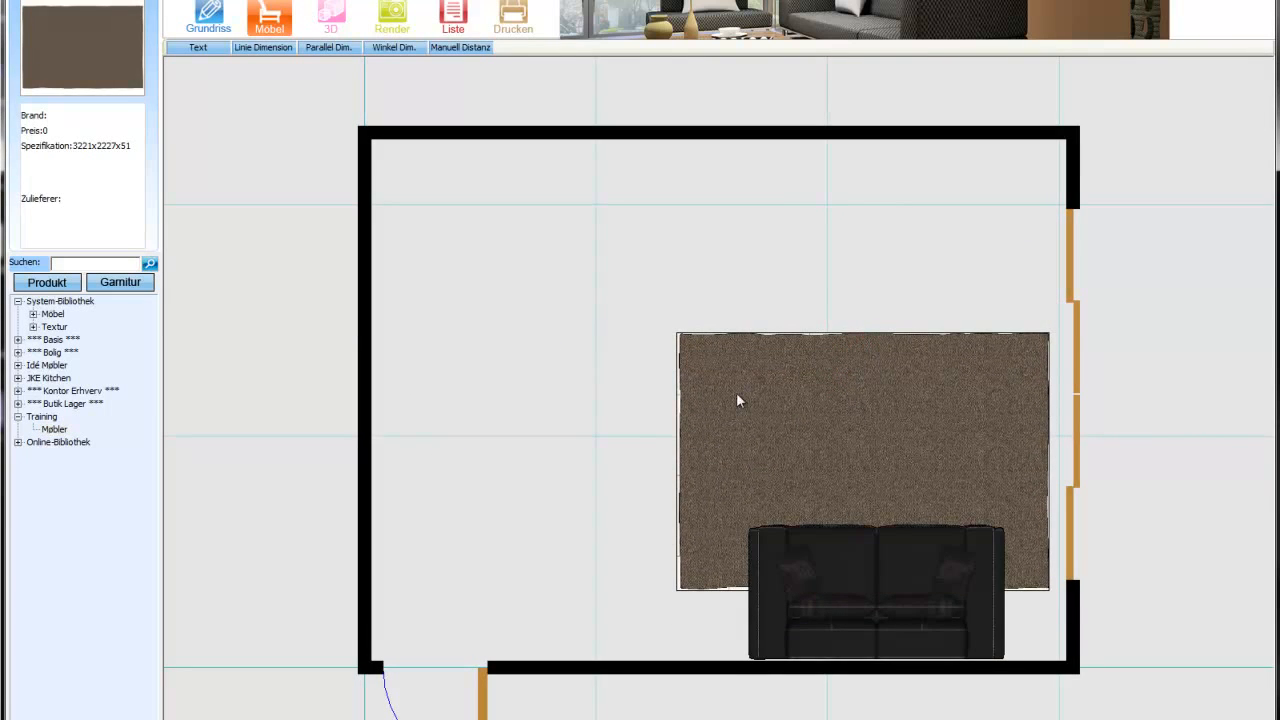
Place the wall unit 10112007 from the Training furniture against the wall opposite the sofa.
{"action": "left_click", "coordinate": [54, 429]}
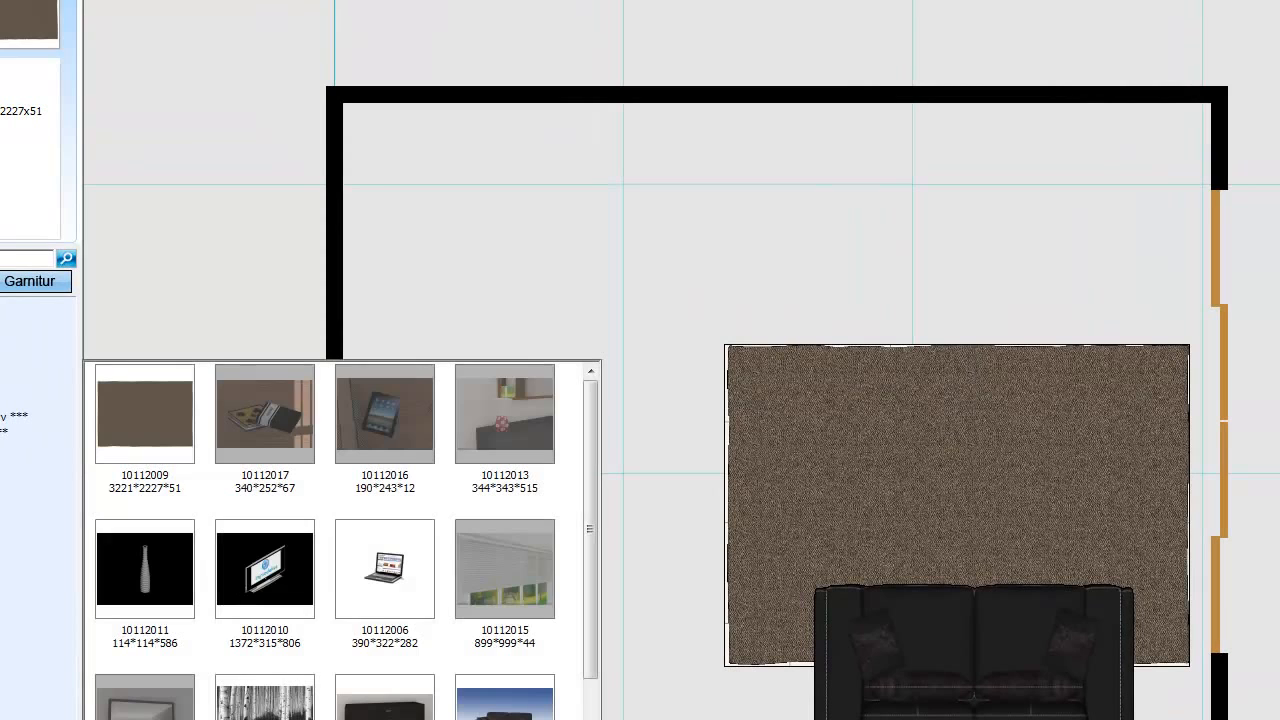
{"action": "left_click_drag", "start_coordinate": [594, 472], "coordinate": [595, 556]}
{"action": "left_click", "coordinate": [289, 692]}
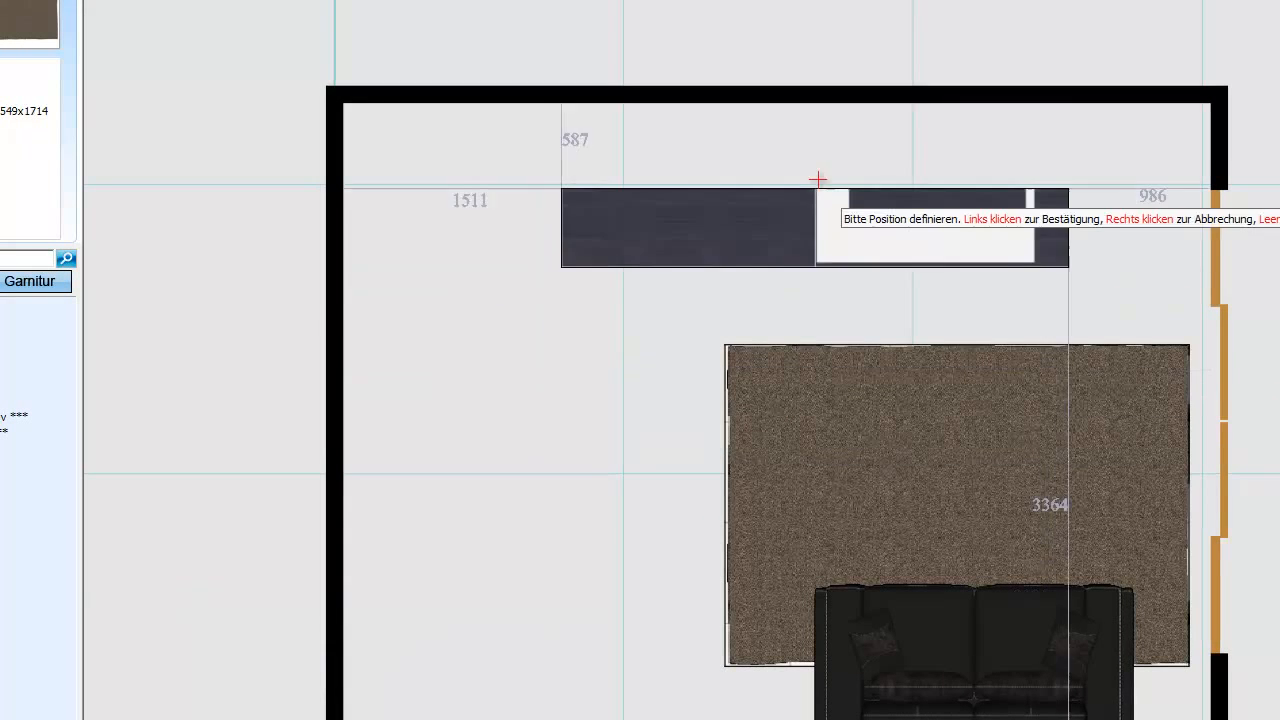
{"action": "left_click", "coordinate": [870, 118]}
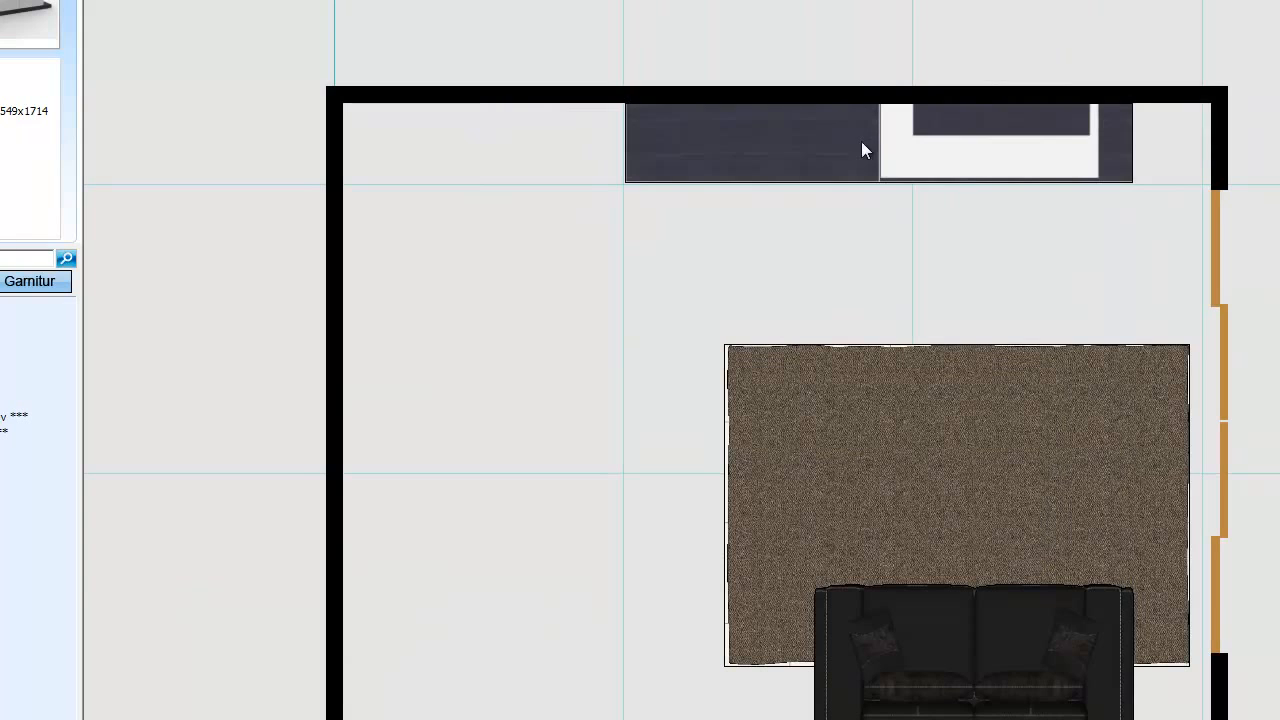
Set the wall unit's distance to the window-side wall to 500.
{"action": "left_click", "coordinate": [861, 141]}
{"action": "left_click", "coordinate": [1185, 112]}
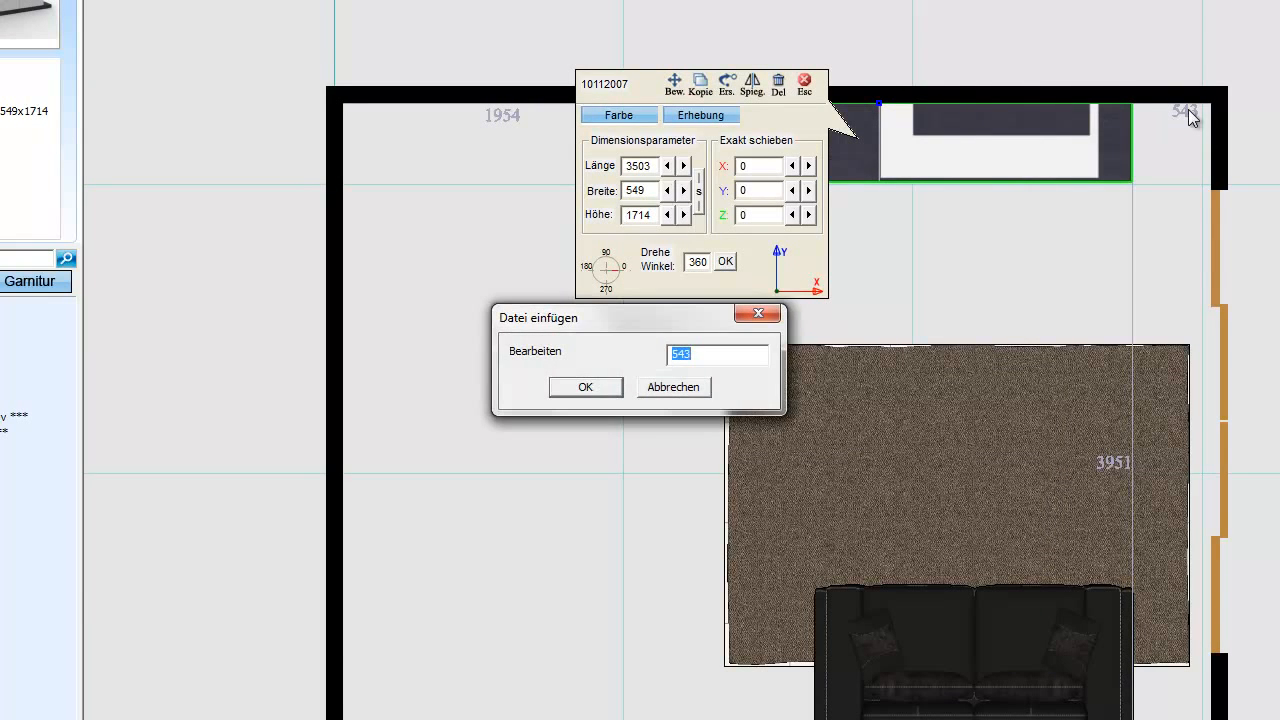
{"action": "type", "text": "500"}
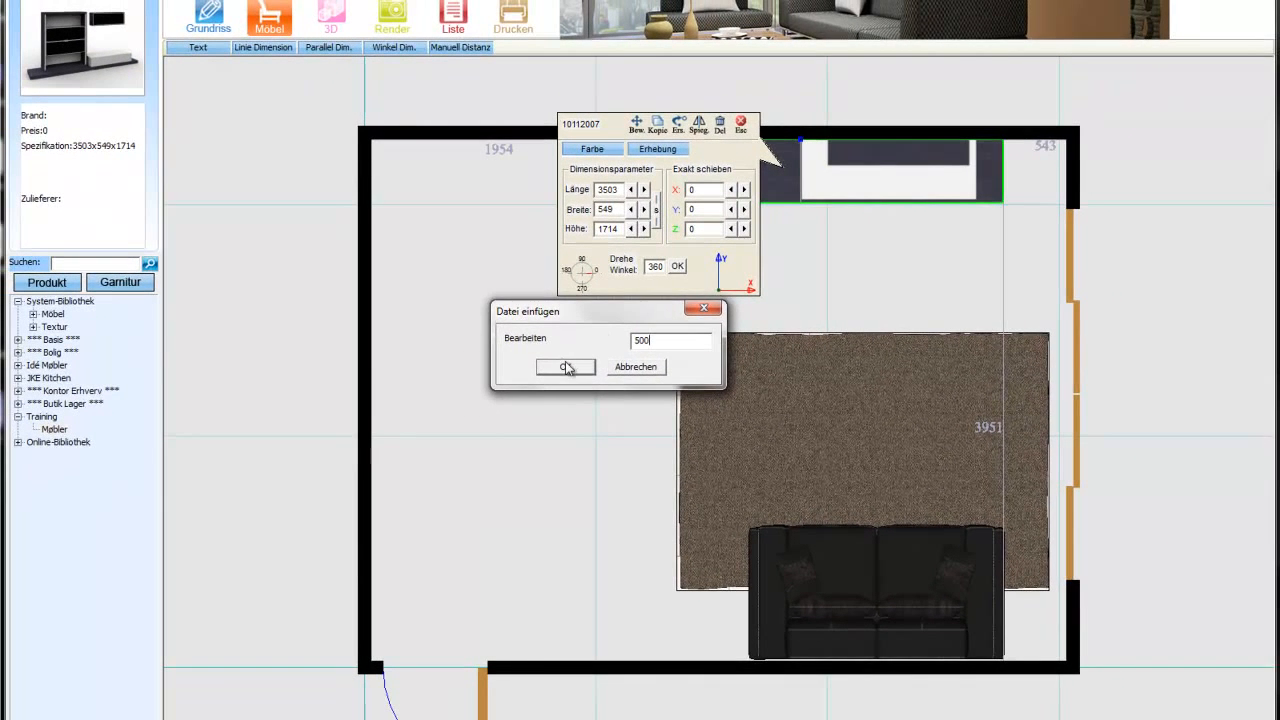
{"action": "left_click", "coordinate": [566, 368]}
{"action": "left_click", "coordinate": [741, 124]}
Place the cube stool 10112002, rotated 30 degrees, on the rug's corner farthest from the window and the sofa.
{"action": "left_click", "coordinate": [54, 429]}
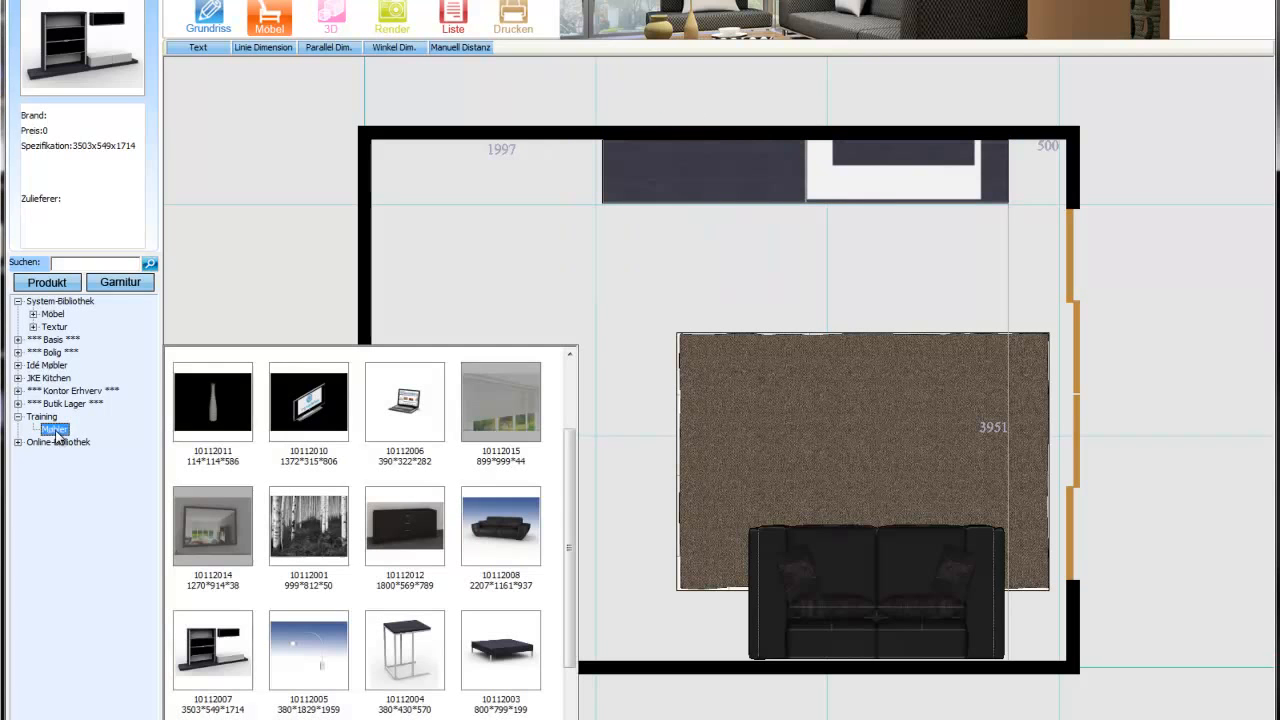
{"action": "scroll", "coordinate": [576, 535], "scroll_direction": "down", "scroll_amount": 2}
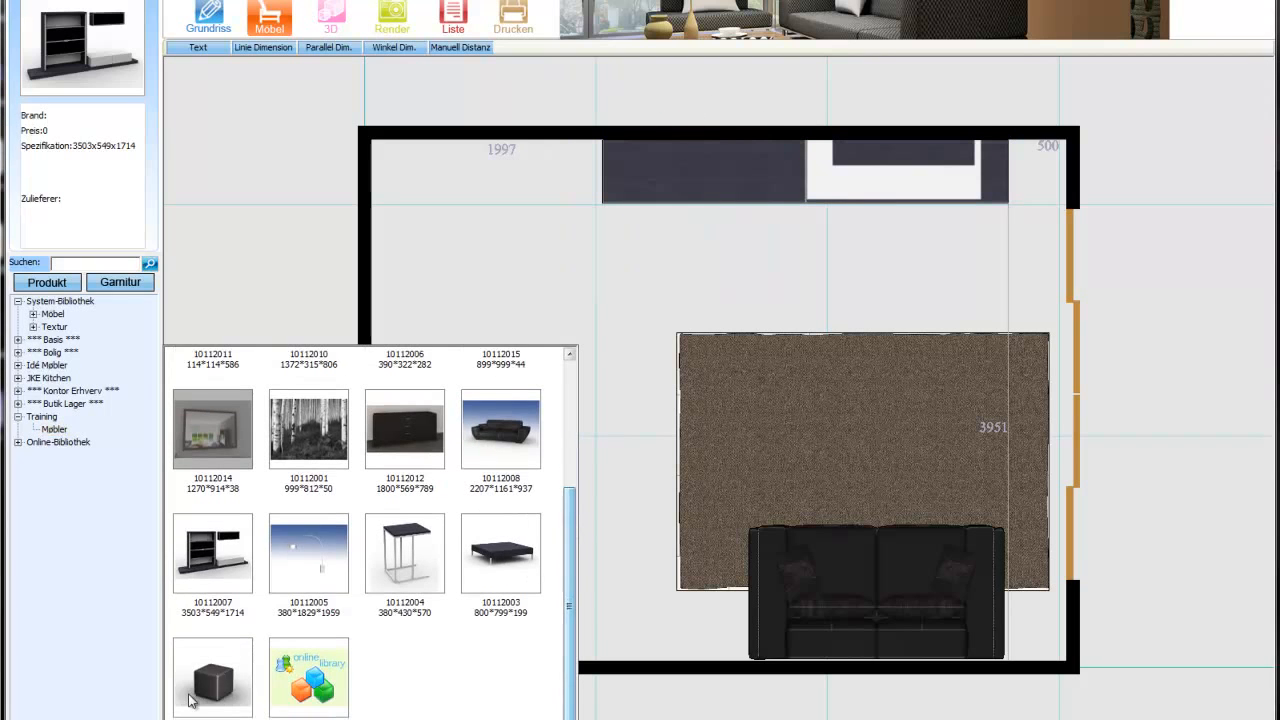
{"action": "left_click", "coordinate": [212, 685]}
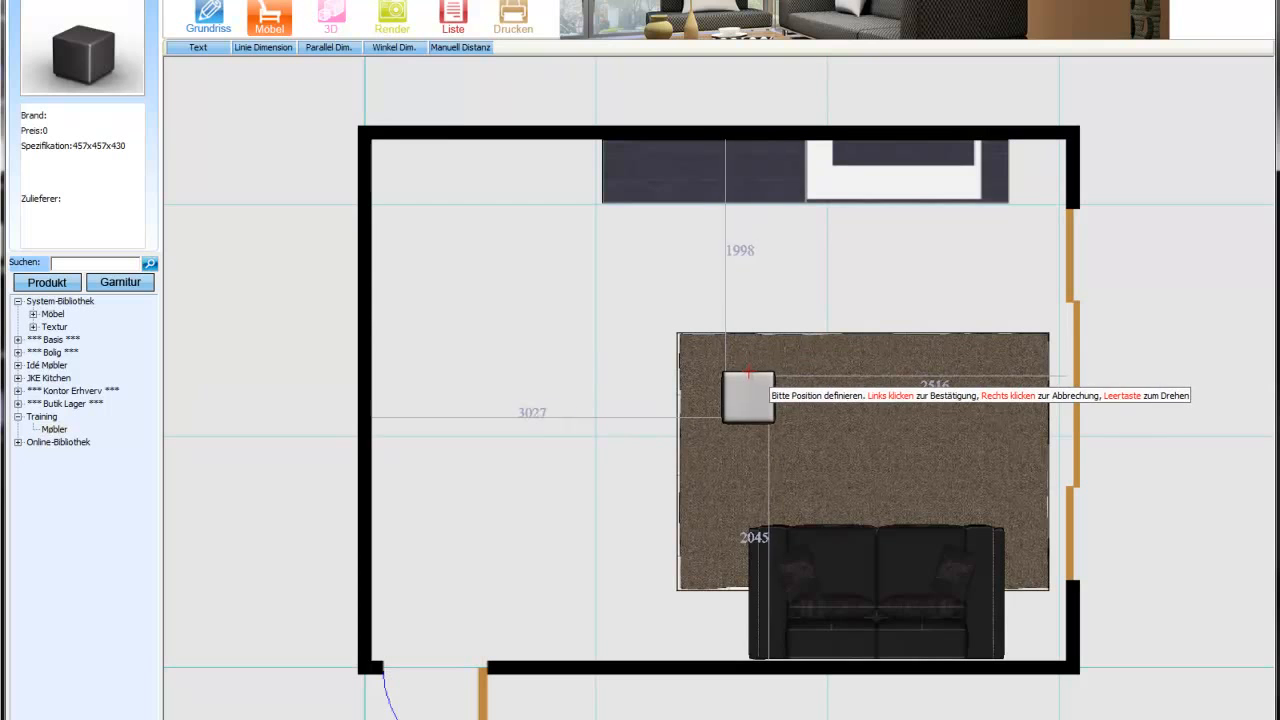
{"action": "key", "text": "space"}
{"action": "key", "text": "space"}
{"action": "key", "text": "space"}
{"action": "left_click", "coordinate": [738, 392]}
Copy the cube stool to the rug's window-side corner near the wall unit.
{"action": "left_click", "coordinate": [738, 392]}
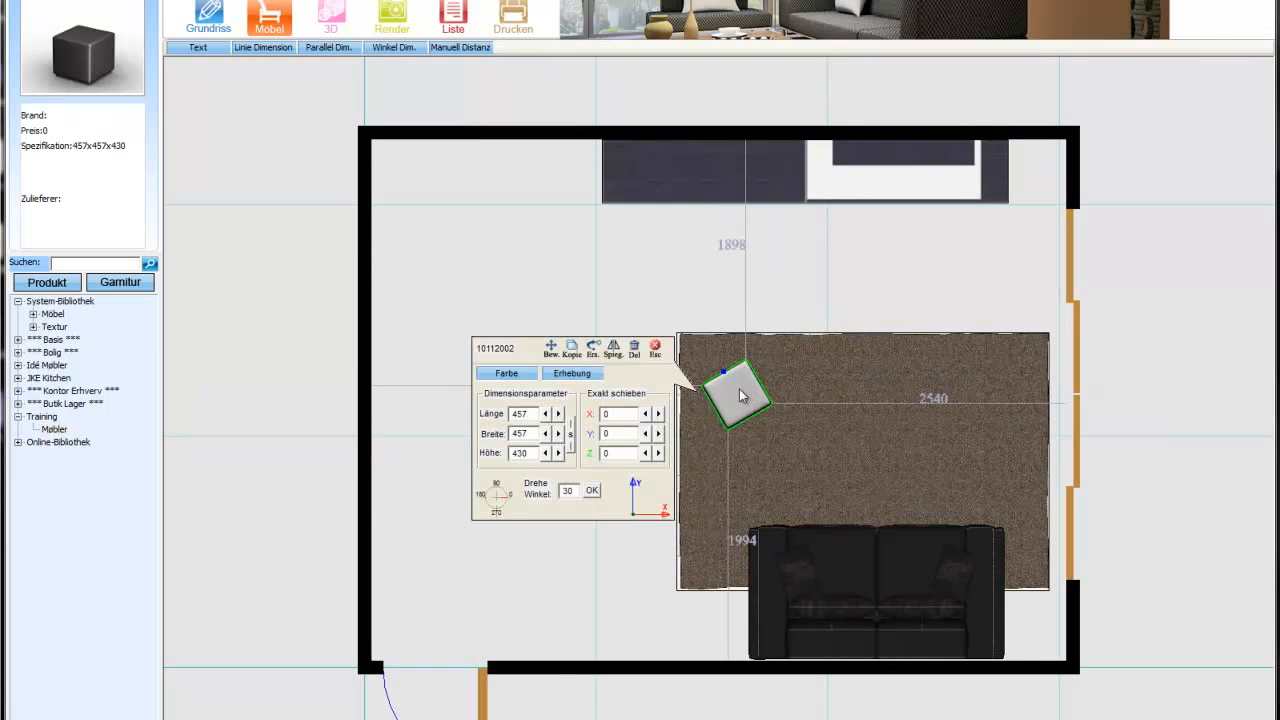
{"action": "left_click", "coordinate": [575, 356]}
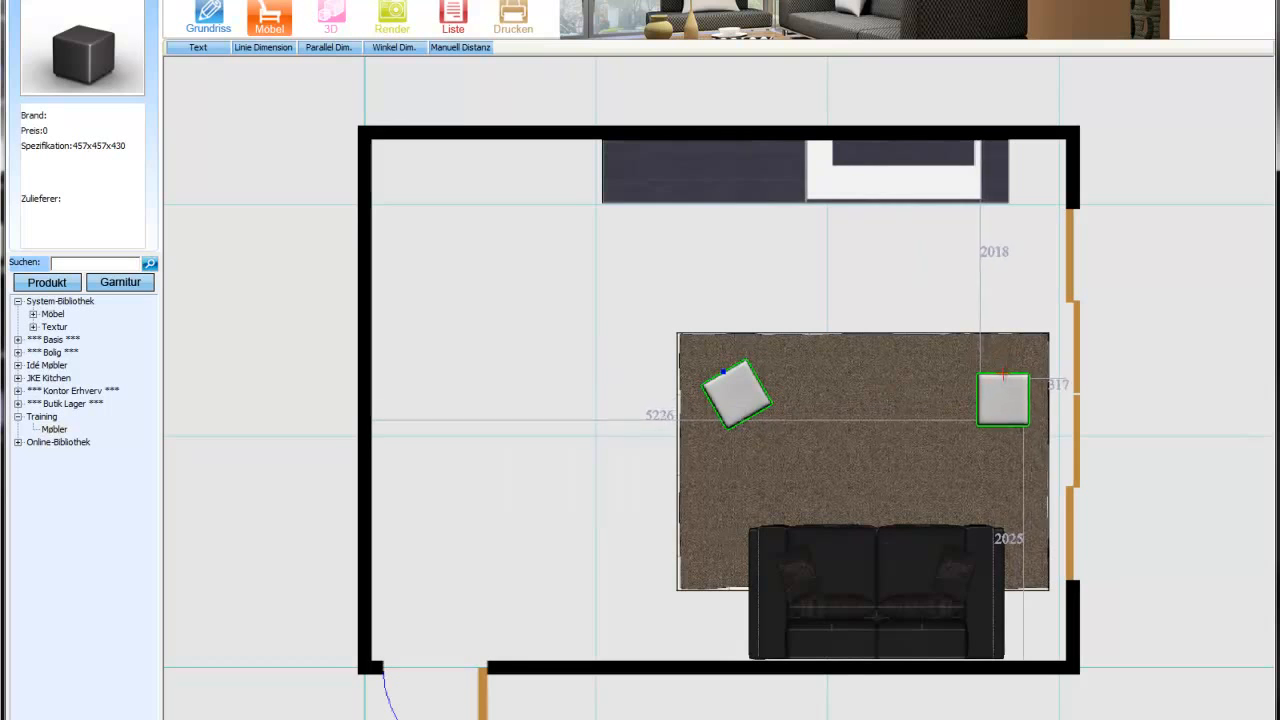
{"action": "left_click", "coordinate": [997, 388]}
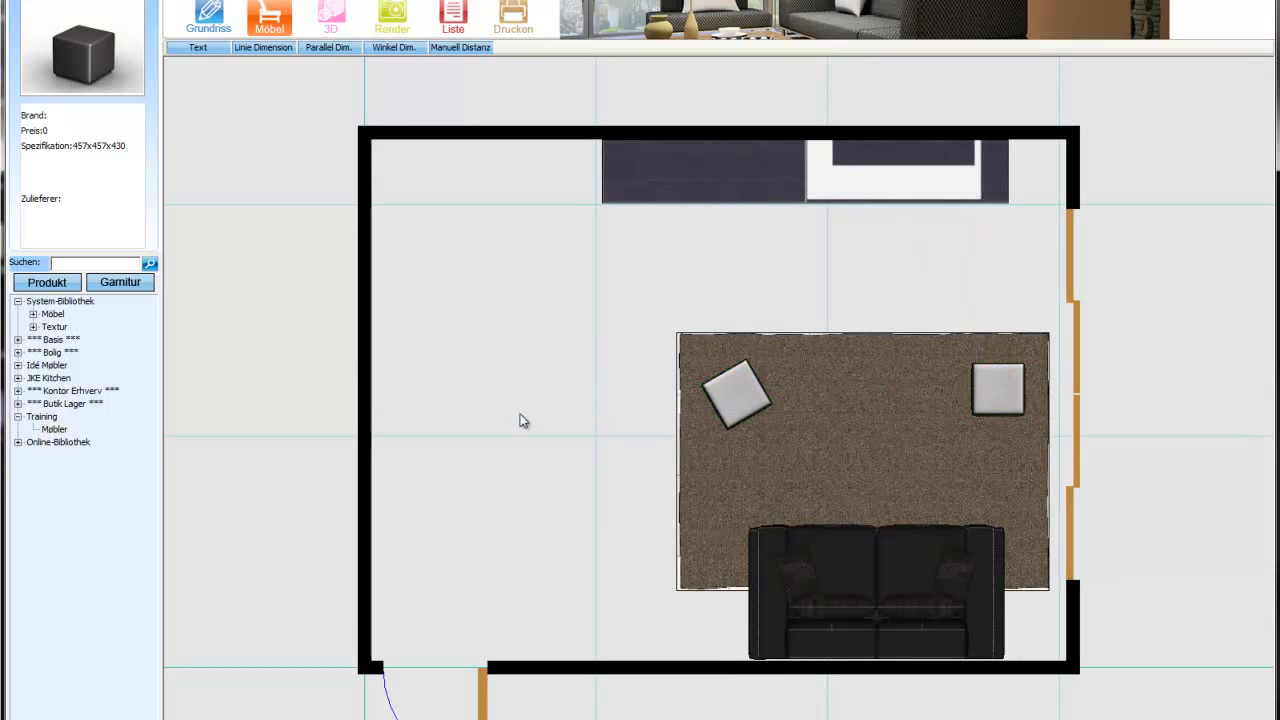
Place the low coffee table 10112003, rotated to 90 degrees, on the rug in front of the sofa.
{"action": "left_click", "coordinate": [56, 431]}
{"action": "left_click", "coordinate": [515, 550]}
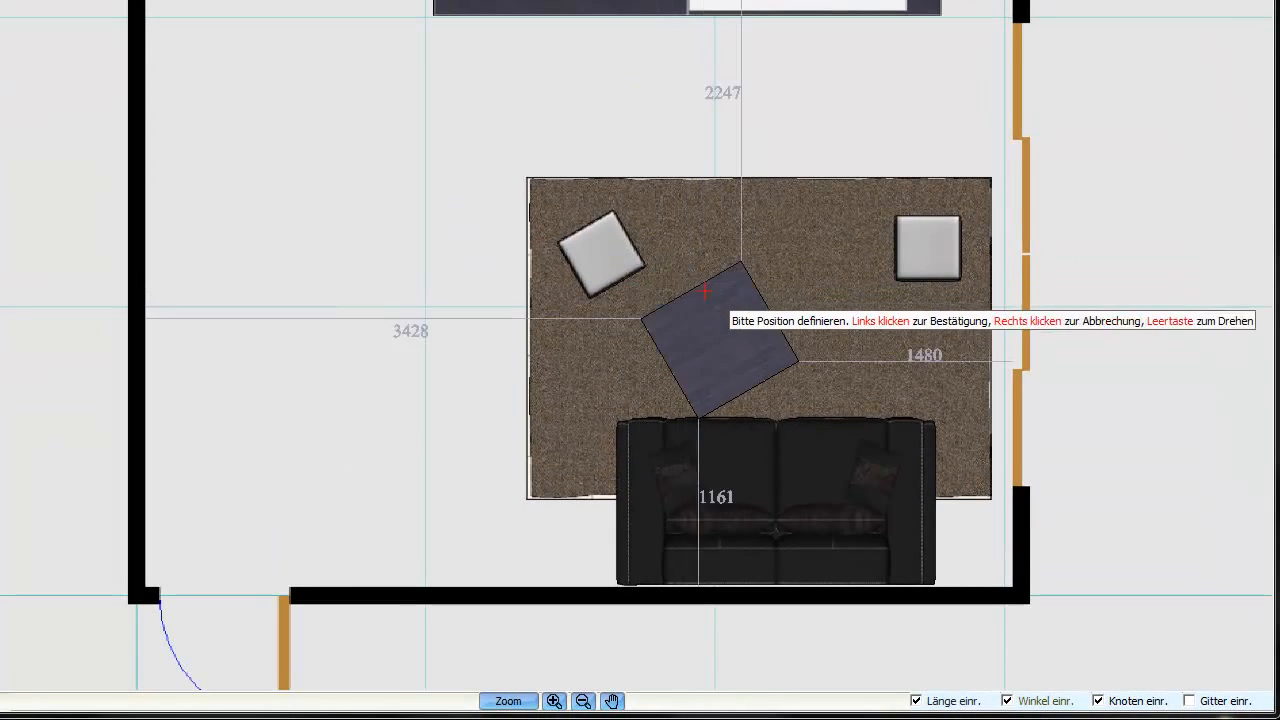
{"action": "key", "text": "space"}
{"action": "key", "text": "space"}
{"action": "key", "text": "space"}
{"action": "key", "text": "space"}
{"action": "left_click", "coordinate": [712, 335]}
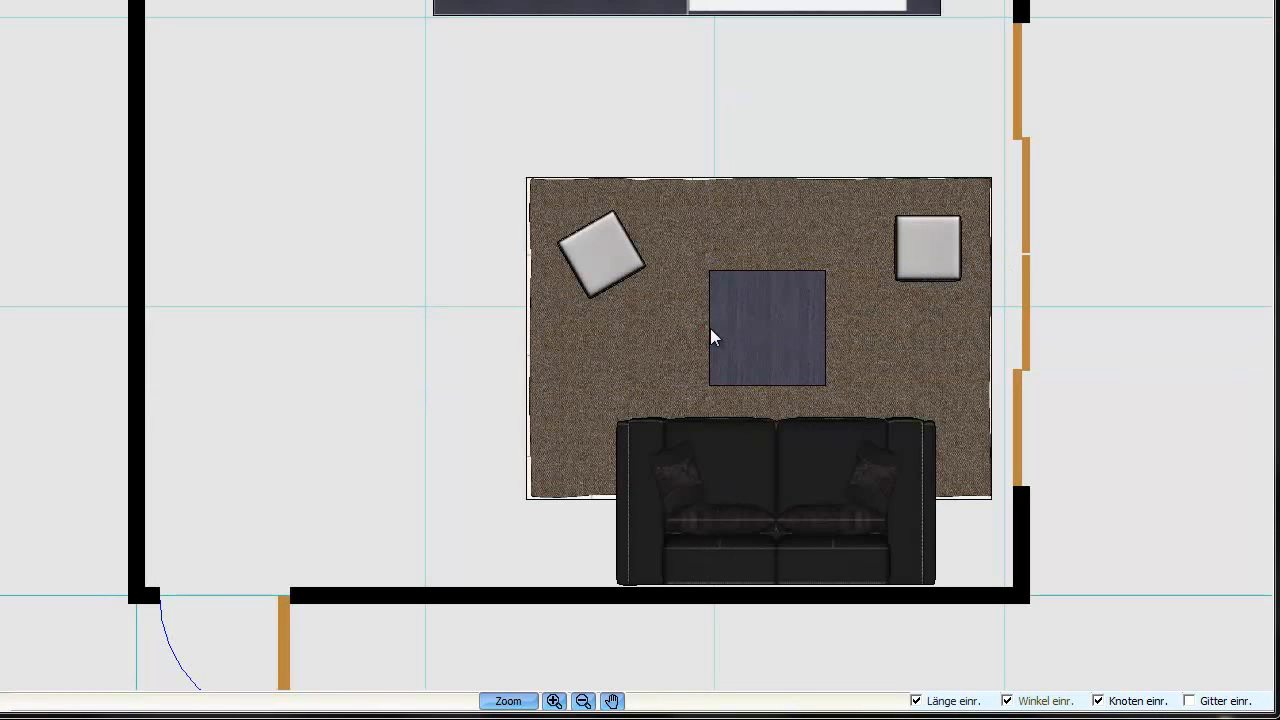
Resize the coffee table to a length of 950 and a width of 1050.
{"action": "left_click", "coordinate": [776, 333]}
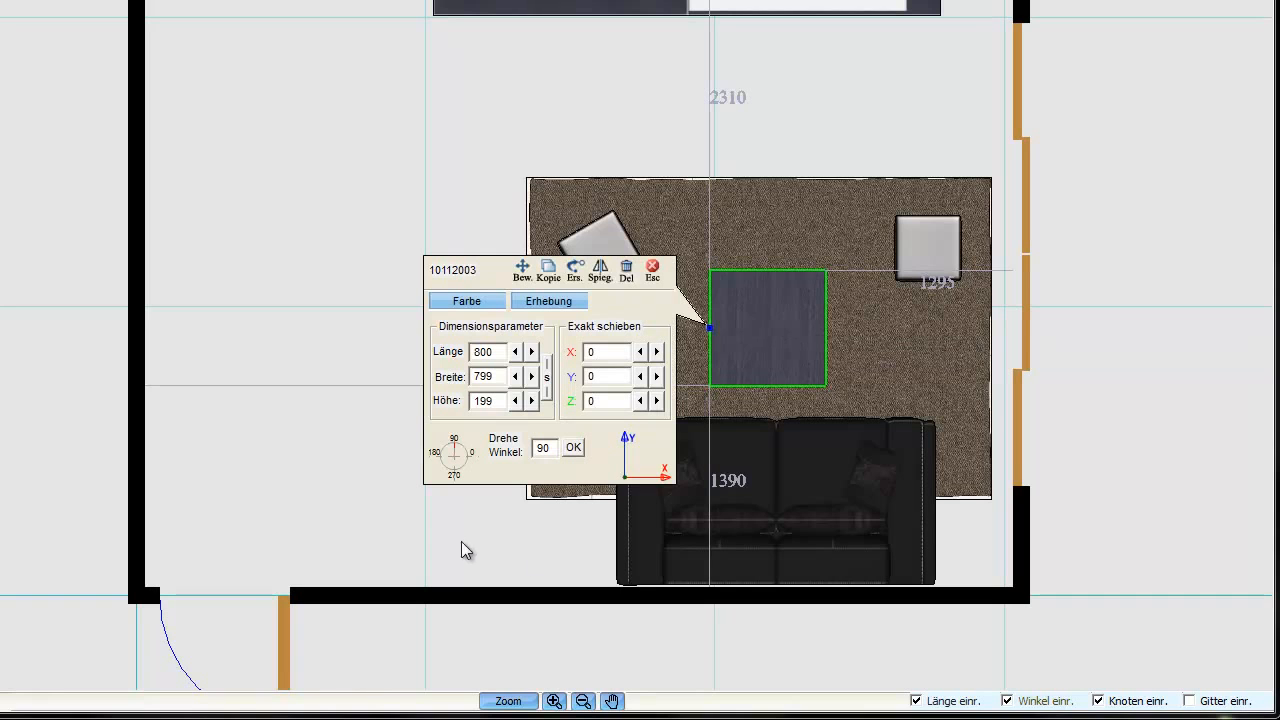
{"action": "left_click", "coordinate": [531, 352]}
{"action": "left_click", "coordinate": [531, 352]}
{"action": "left_click", "coordinate": [531, 352]}
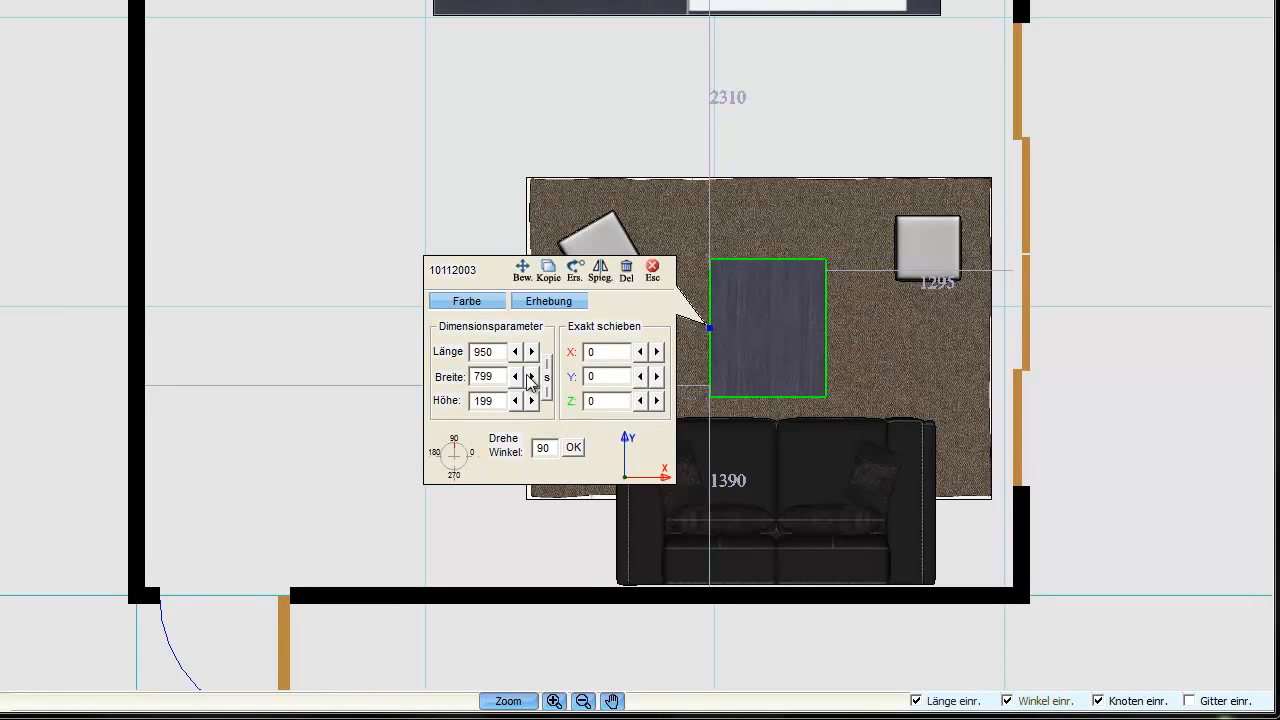
{"action": "left_click", "coordinate": [531, 377]}
{"action": "left_click", "coordinate": [531, 377]}
{"action": "left_click", "coordinate": [531, 377]}
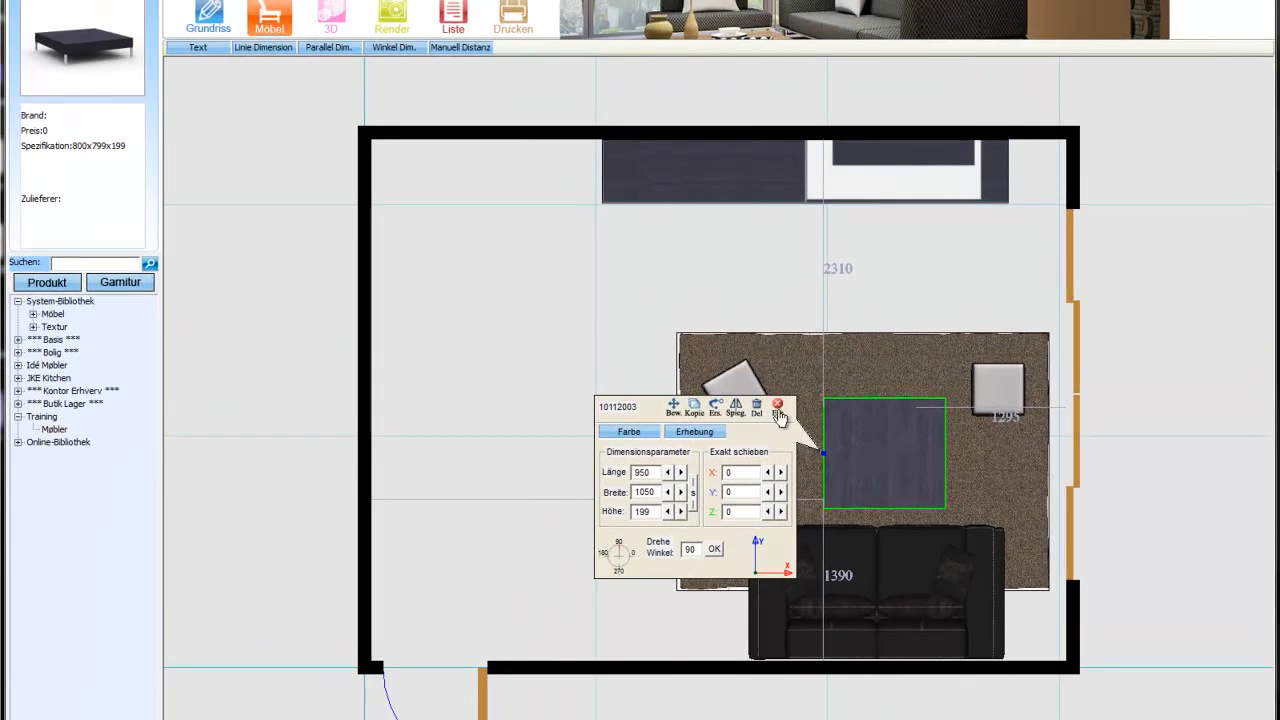
{"action": "left_click", "coordinate": [692, 312]}
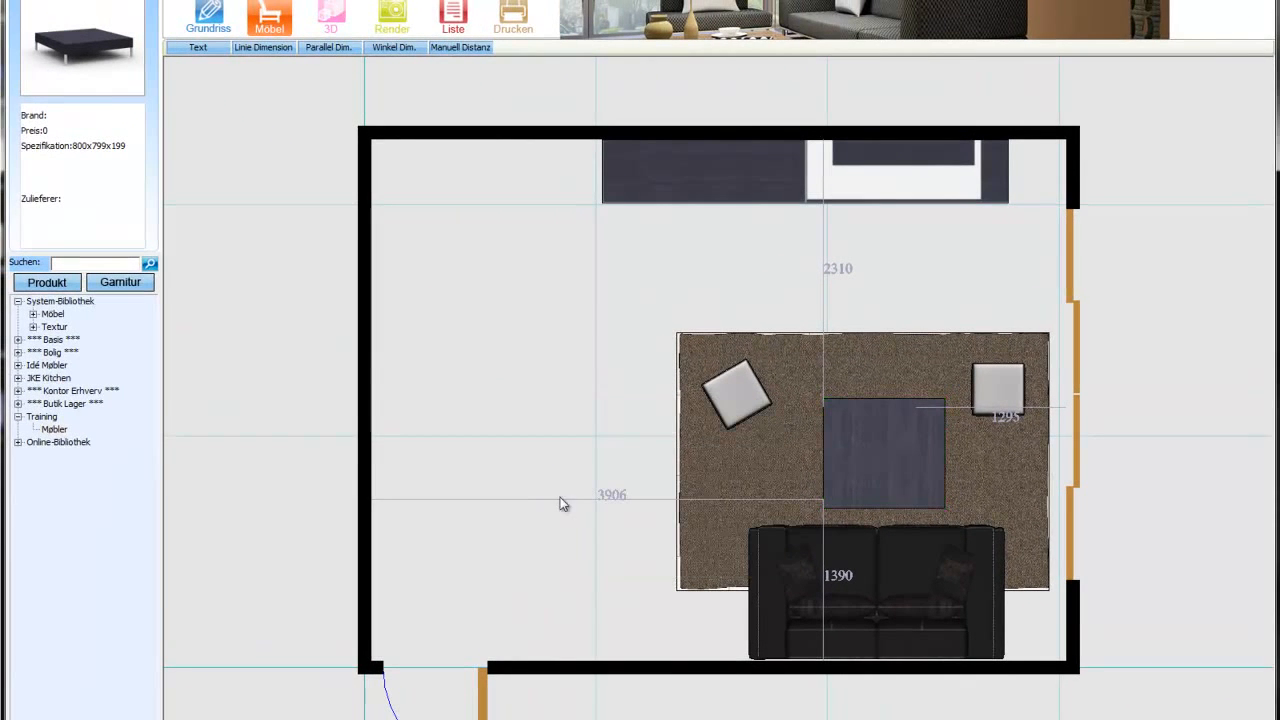
Place the arc floor lamp 10112005 between the sofa and the window, rotated so its shade hangs over the coffee table.
{"action": "left_click", "coordinate": [56, 431]}
{"action": "left_click", "coordinate": [312, 568]}
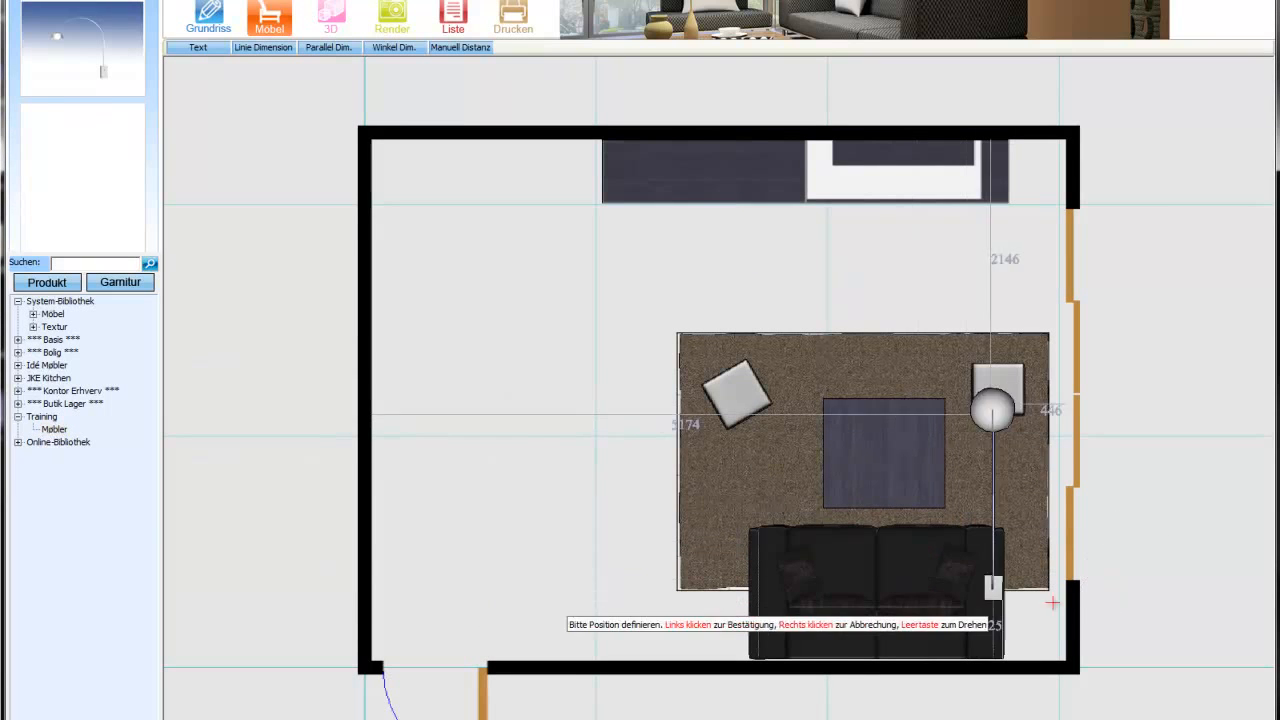
{"action": "key", "text": "space"}
{"action": "key", "text": "space"}
{"action": "key", "text": "space"}
{"action": "key", "text": "space"}
{"action": "key", "text": "space"}
{"action": "key", "text": "space"}
{"action": "key", "text": "space"}
{"action": "key", "text": "space"}
{"action": "key", "text": "space"}
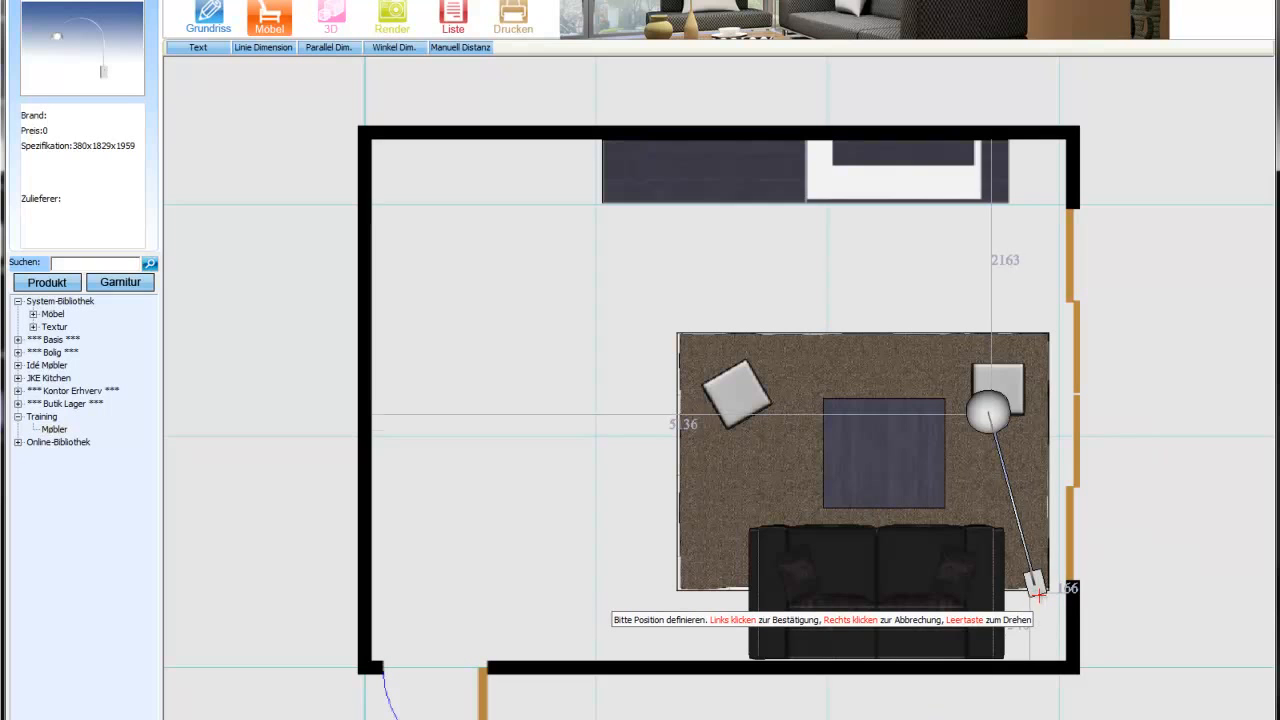
{"action": "key", "text": "space"}
{"action": "key", "text": "space"}
{"action": "left_click", "coordinate": [1036, 590]}
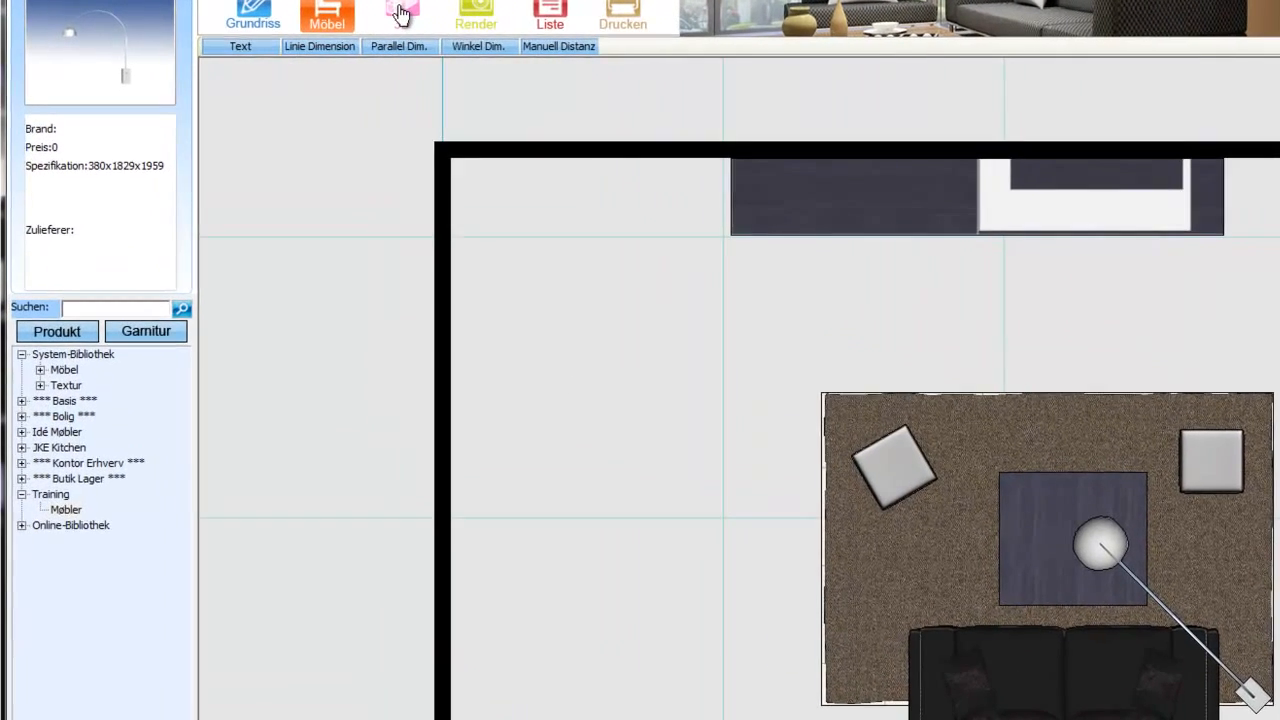
Generate the 3D view of the room using the Modern_2 concept from the Modern category.
{"action": "left_click", "coordinate": [400, 12]}
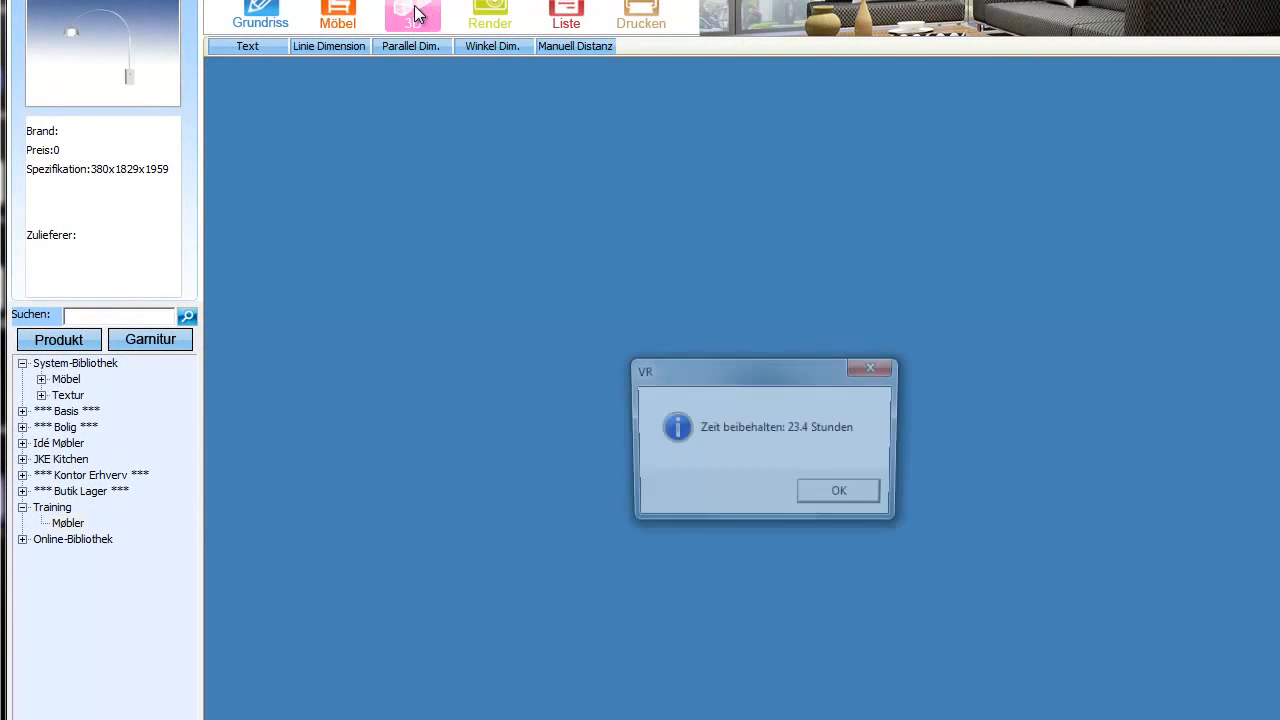
{"action": "left_click", "coordinate": [842, 496]}
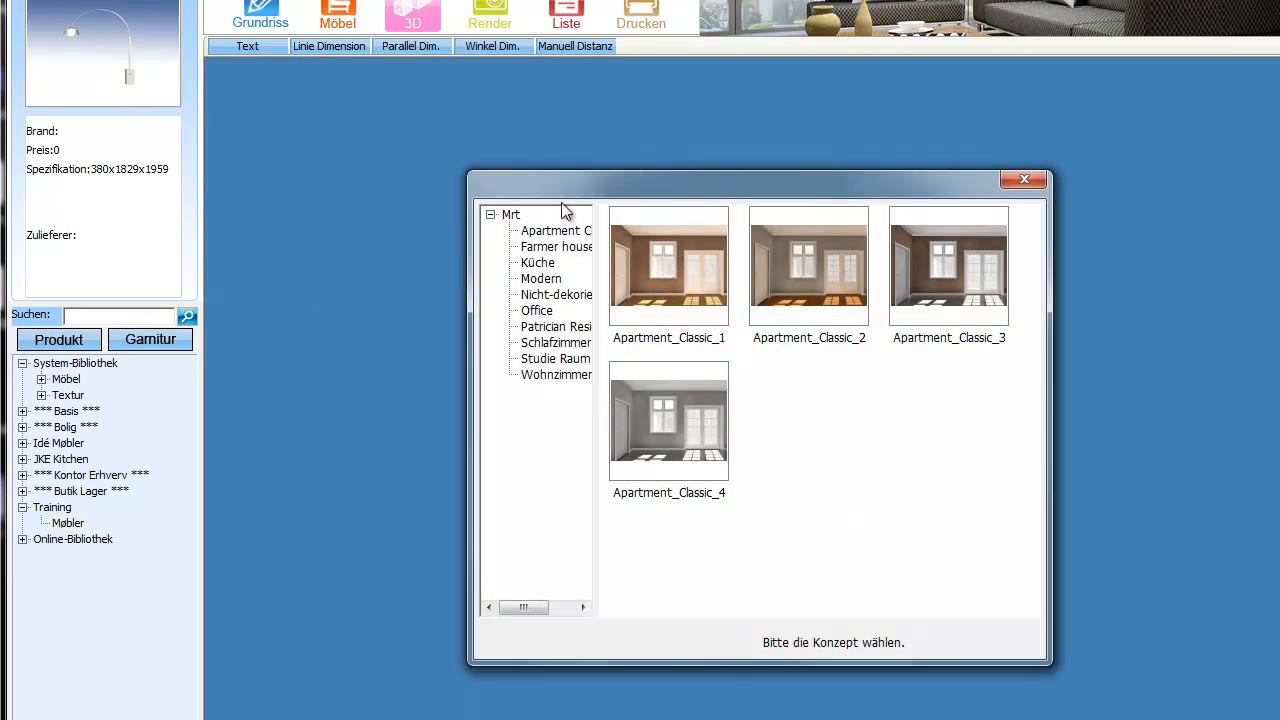
{"action": "left_click", "coordinate": [540, 264]}
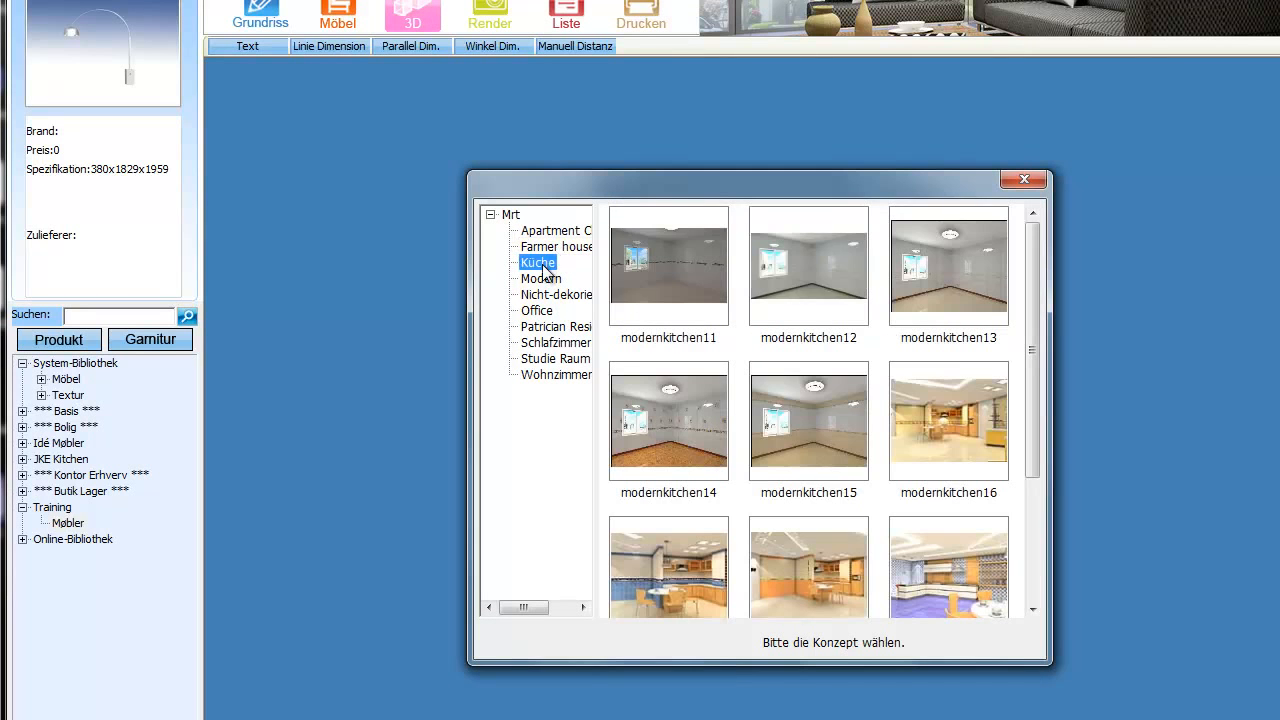
{"action": "left_click", "coordinate": [588, 297]}
{"action": "left_click", "coordinate": [550, 327]}
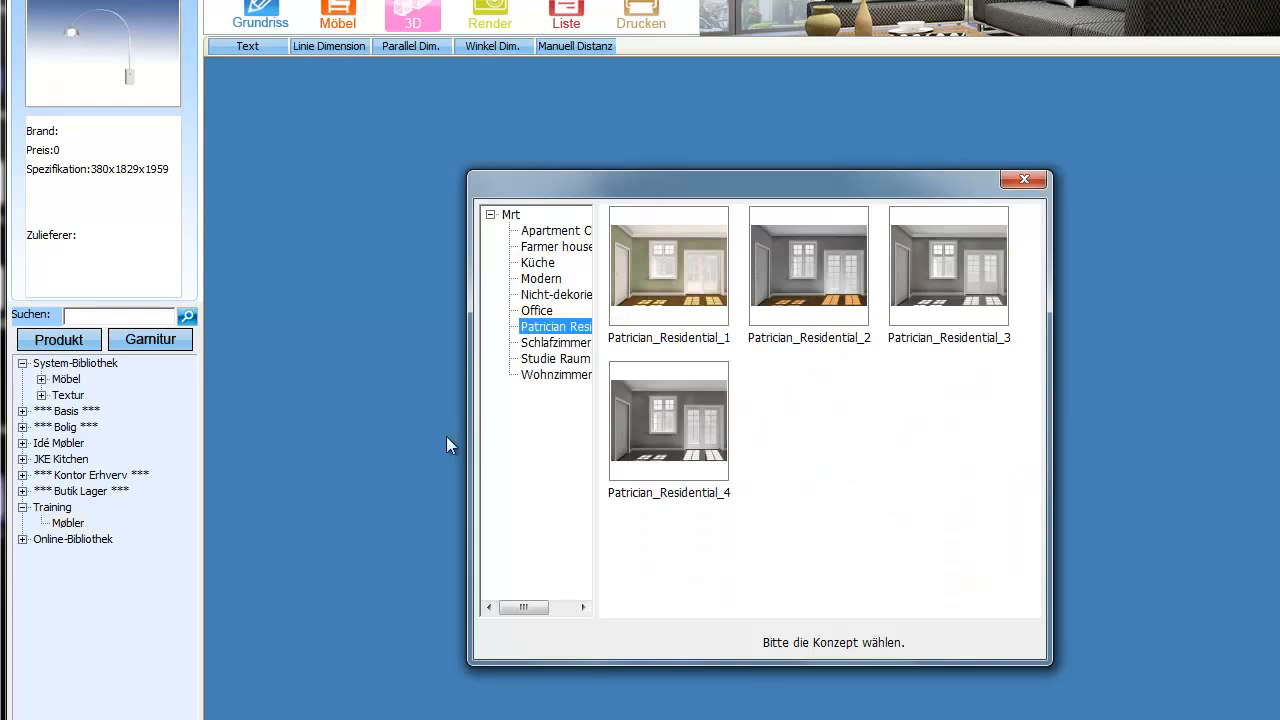
{"action": "left_click", "coordinate": [545, 343]}
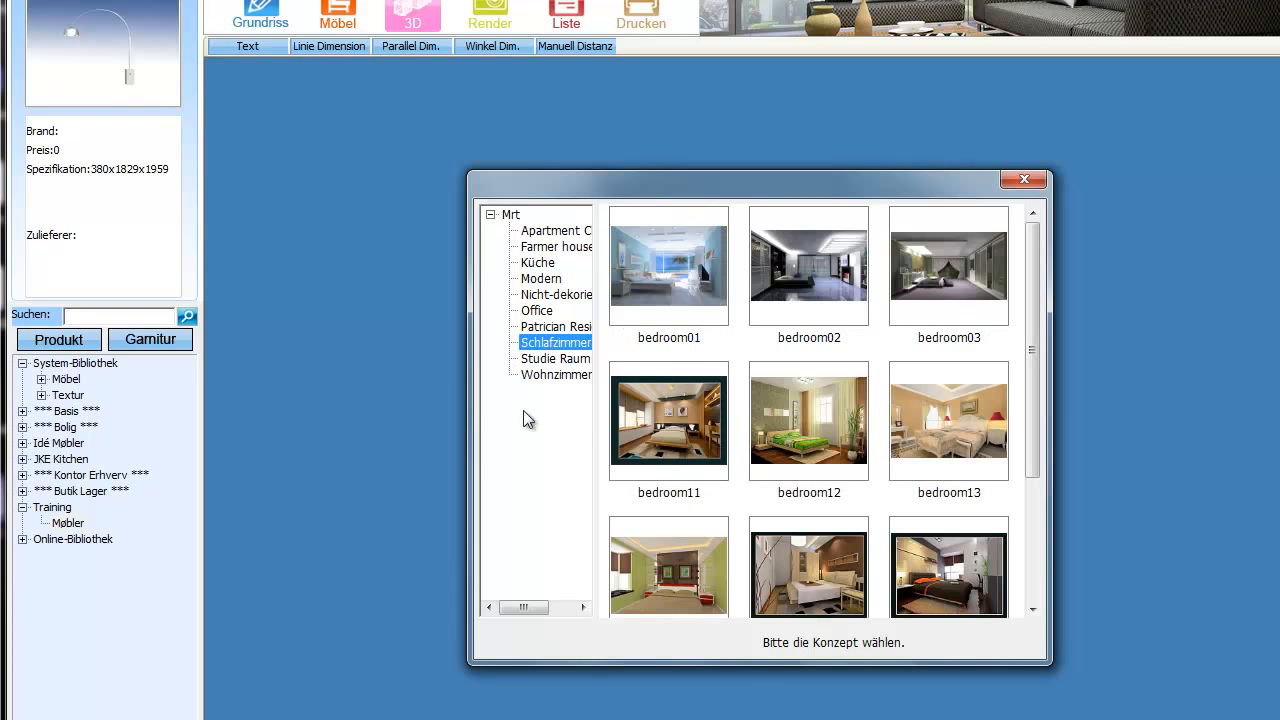
{"action": "left_click", "coordinate": [549, 360]}
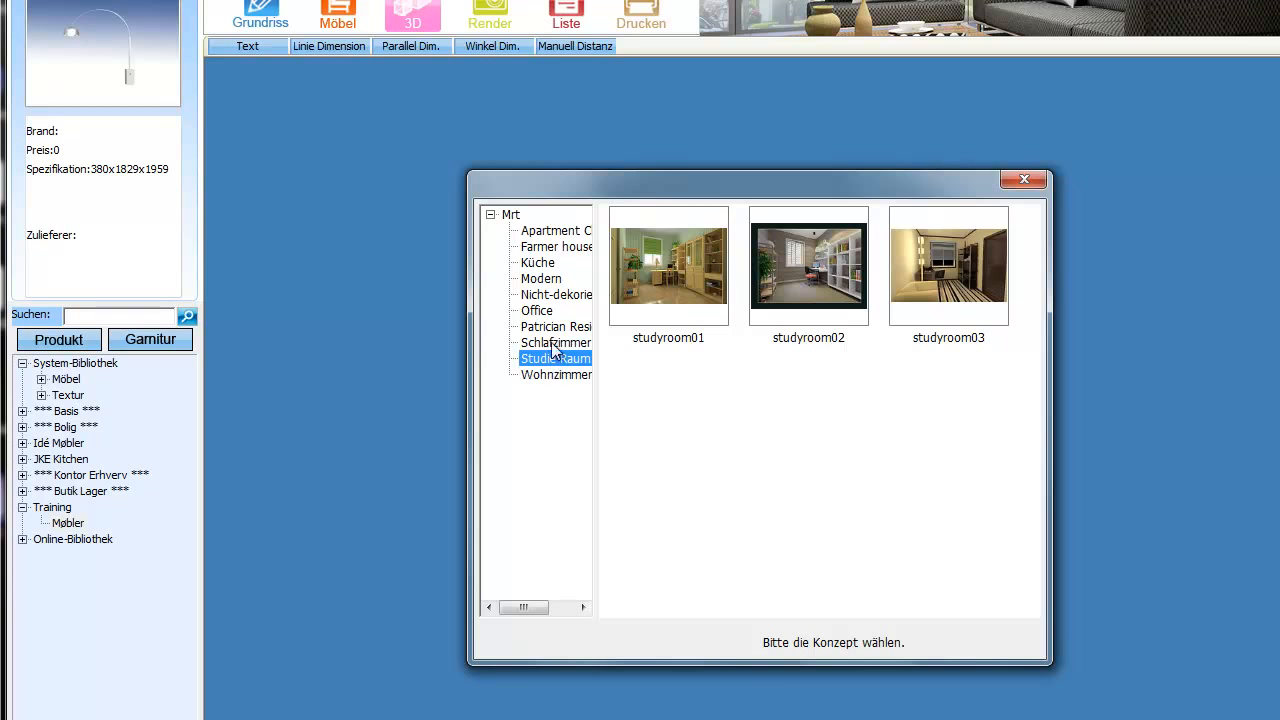
{"action": "left_click", "coordinate": [550, 238]}
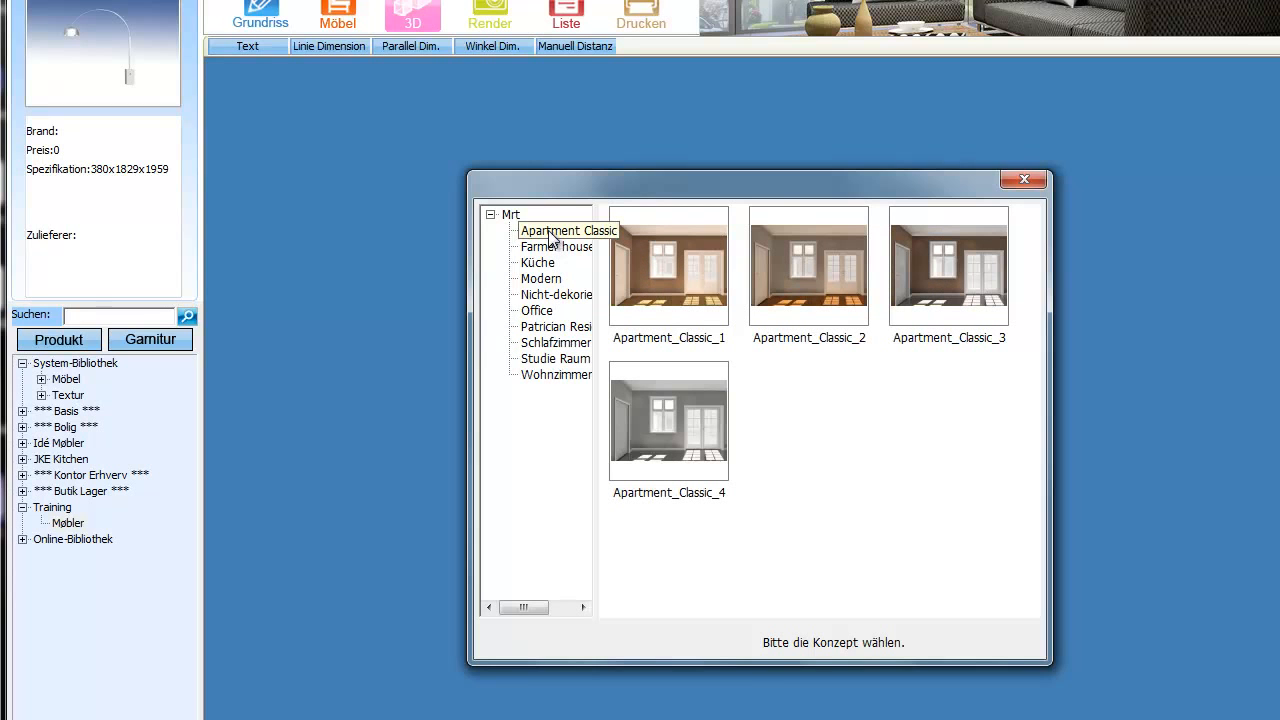
{"action": "left_click", "coordinate": [555, 280]}
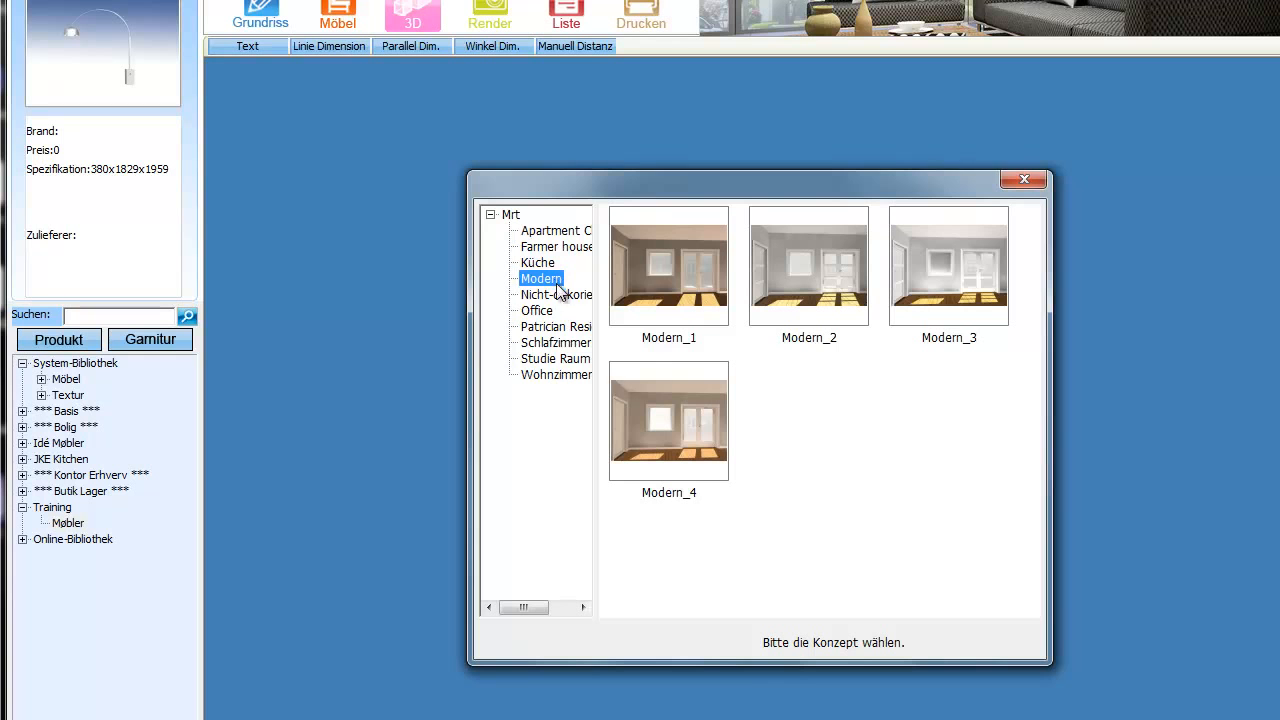
{"action": "double_click", "coordinate": [824, 272]}
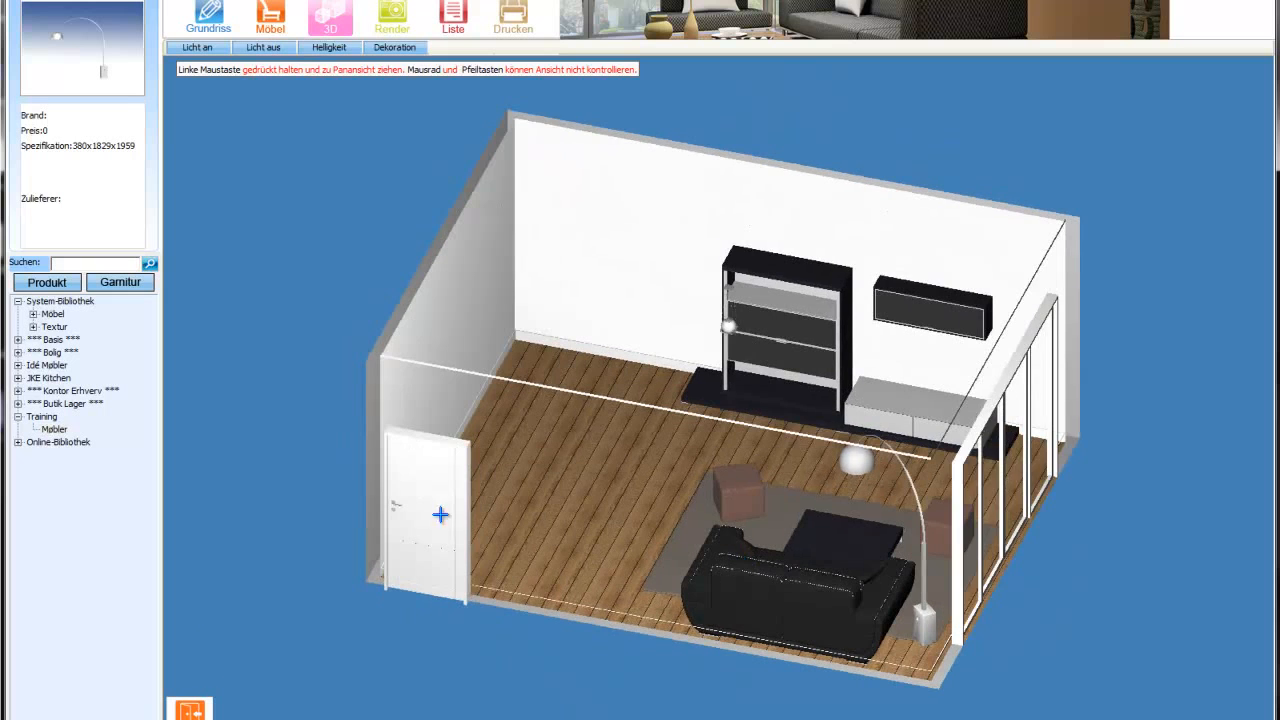
Enter the room's interior view and turn the camera toward the corner with the sofa and arc lamp.
{"action": "left_click", "coordinate": [190, 710]}
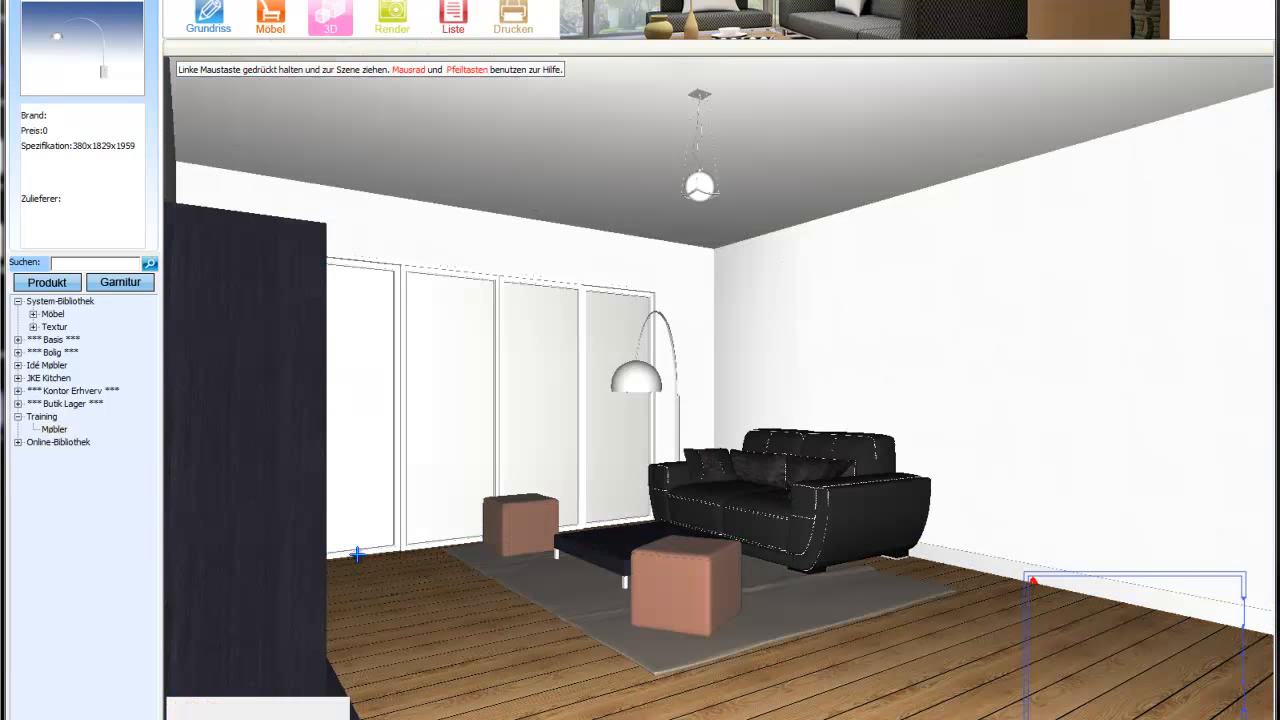
{"action": "mouse_move", "coordinate": [862, 432]}
{"action": "left_mouse_down"}
{"action": "mouse_move", "coordinate": [717, 531]}
{"action": "mouse_move", "coordinate": [737, 603]}
{"action": "mouse_move", "coordinate": [714, 383]}
{"action": "mouse_move", "coordinate": [1175, 405]}
{"action": "mouse_move", "coordinate": [717, 457]}
{"action": "mouse_move", "coordinate": [740, 377]}
{"action": "mouse_move", "coordinate": [745, 468]}
{"action": "mouse_move", "coordinate": [863, 449]}
{"action": "mouse_move", "coordinate": [850, 430]}
{"action": "left_mouse_up"}
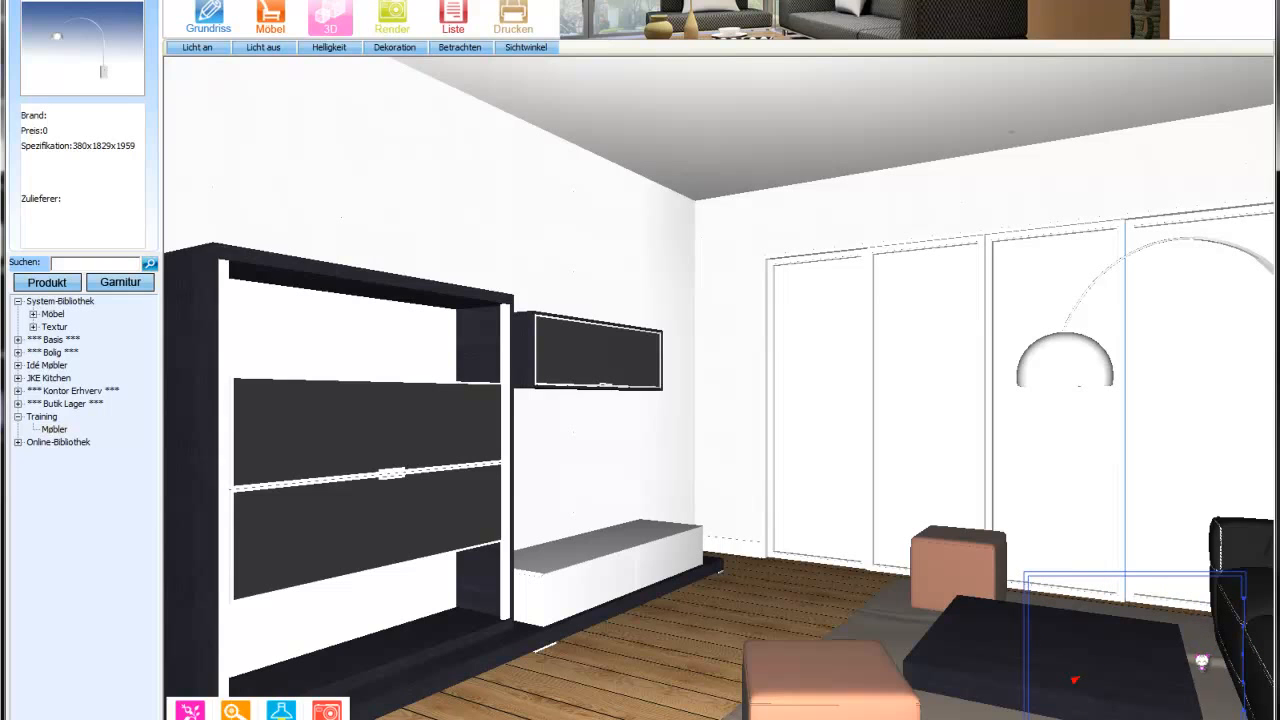
{"action": "left_click", "coordinate": [1076, 614]}
{"action": "left_click", "coordinate": [1113, 645]}
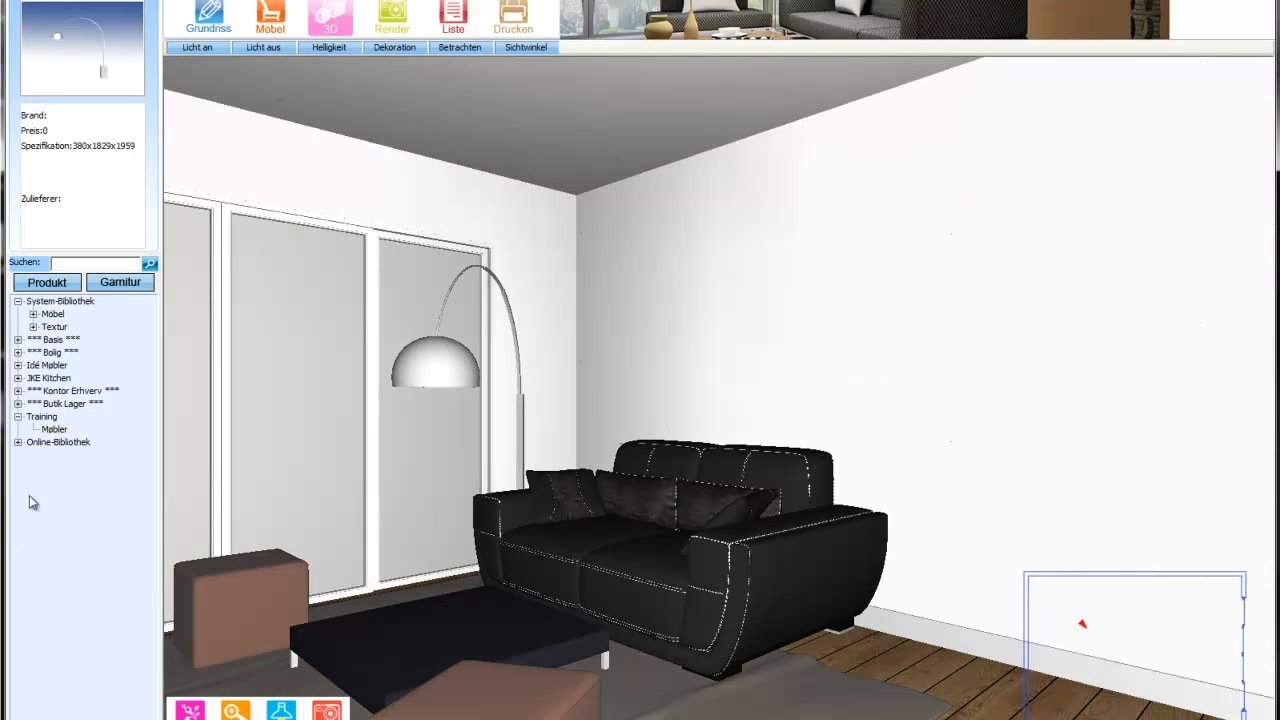
Hang the birch forest picture 10112001 from the Training library on the wall behind the sofa.
{"action": "left_click", "coordinate": [55, 429]}
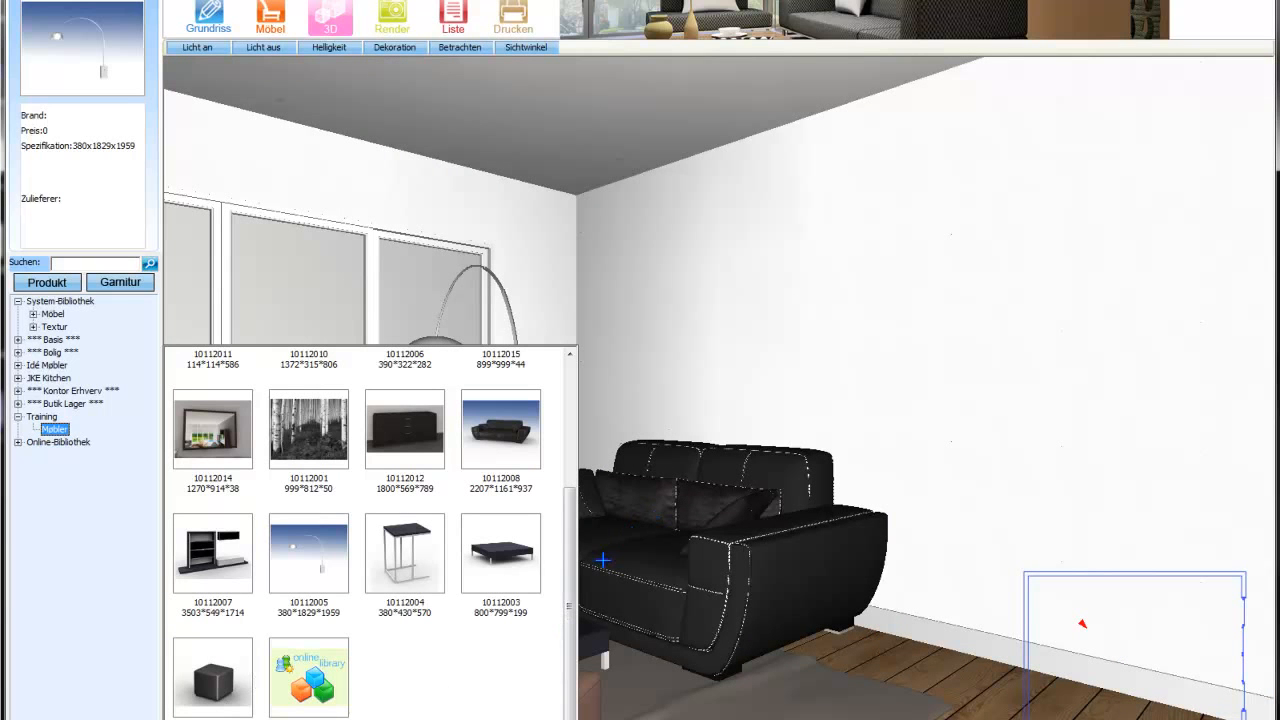
{"action": "left_click_drag", "start_coordinate": [569, 598], "coordinate": [568, 551]}
{"action": "left_click", "coordinate": [309, 505]}
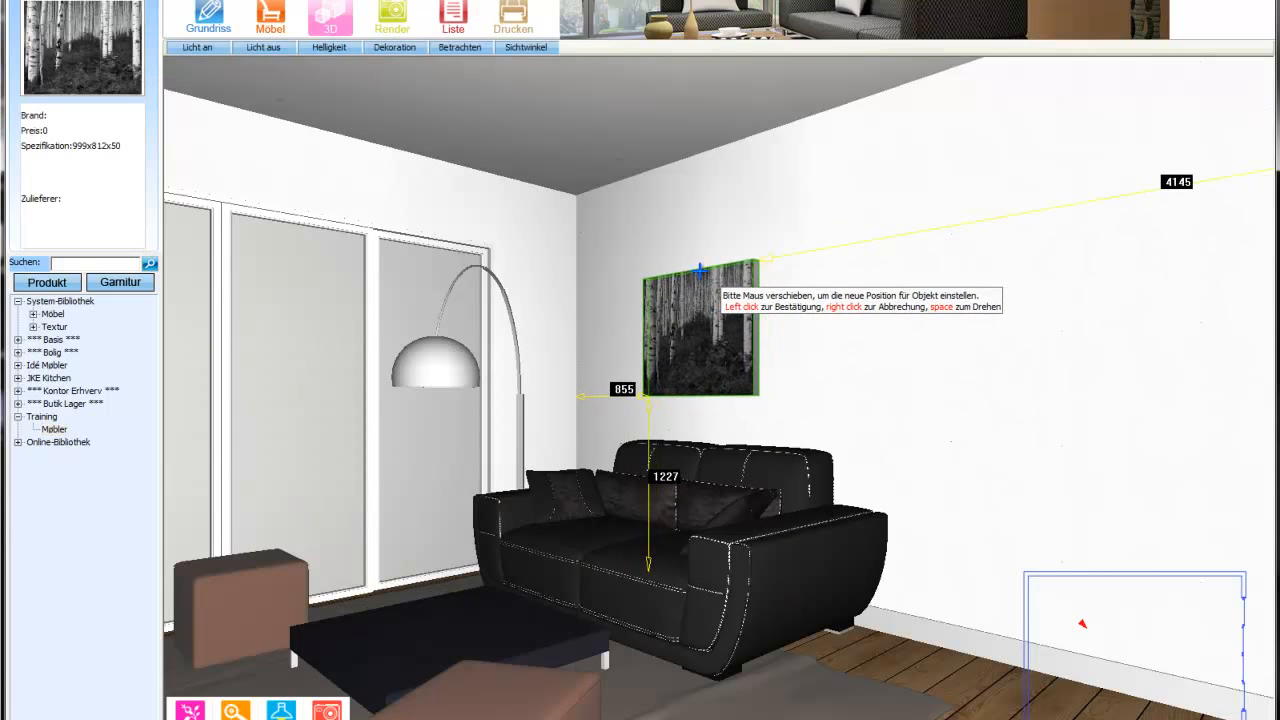
{"action": "left_click", "coordinate": [731, 394]}
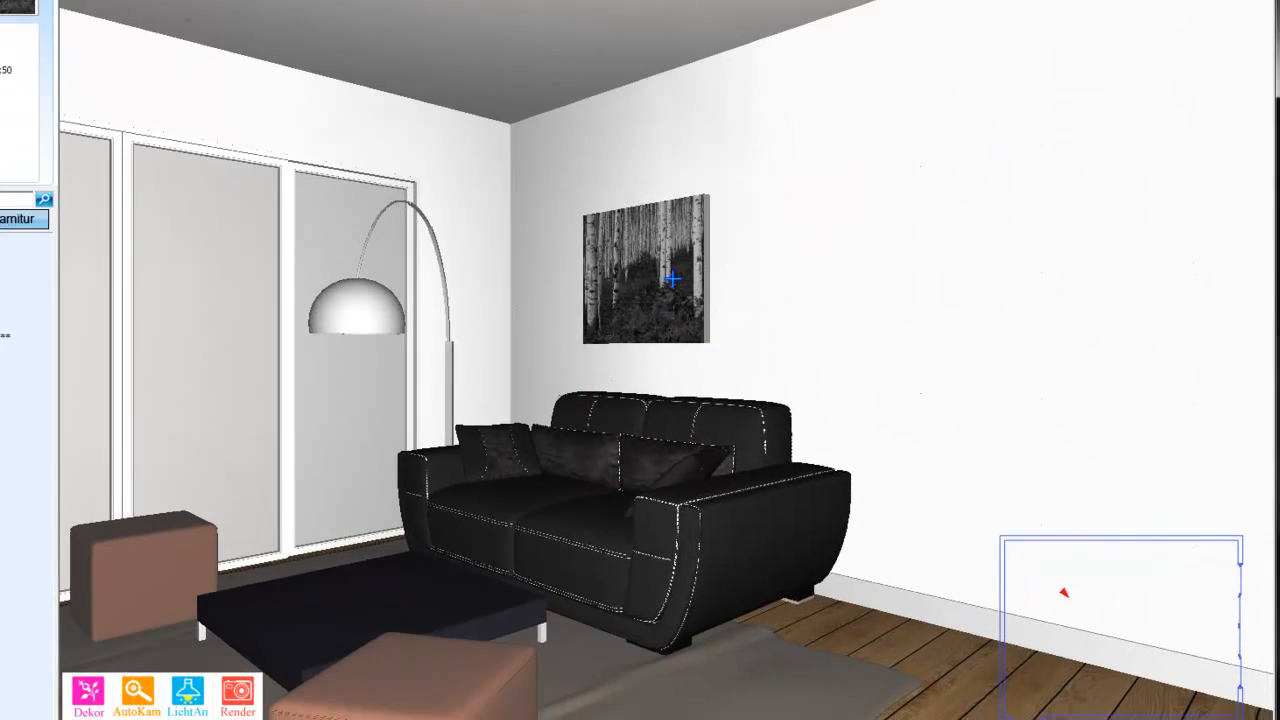
Resize the birch forest picture to a length of 2200 and a width of 1400.
{"action": "left_click", "coordinate": [673, 279]}
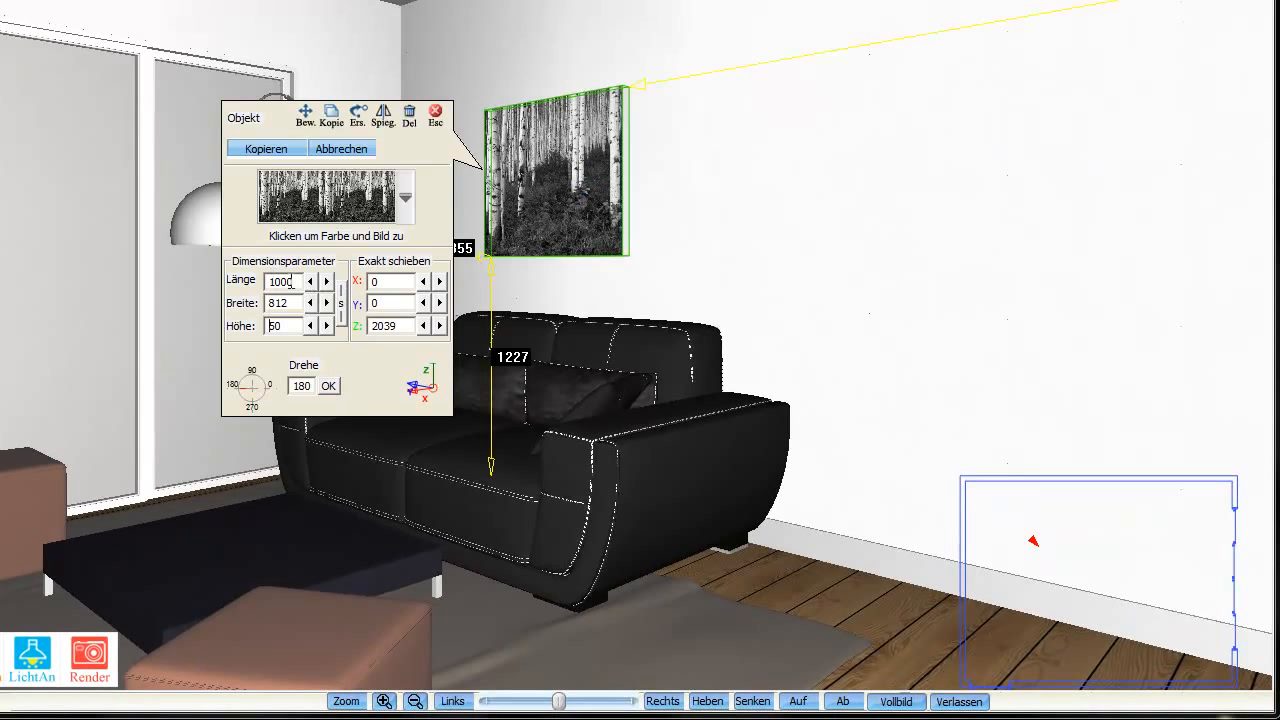
{"action": "double_click", "coordinate": [297, 281]}
{"action": "type", "text": "3200"}
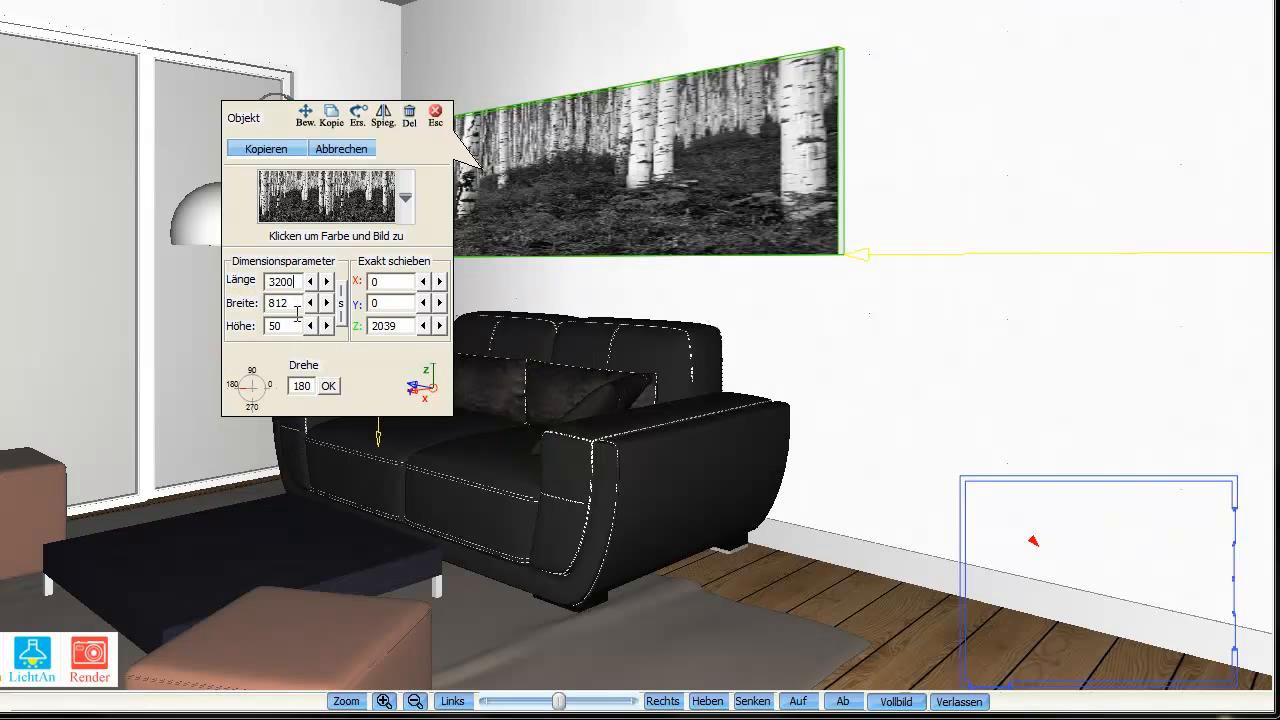
{"action": "left_click_drag", "start_coordinate": [297, 282], "coordinate": [262, 290]}
{"action": "type", "text": "2200"}
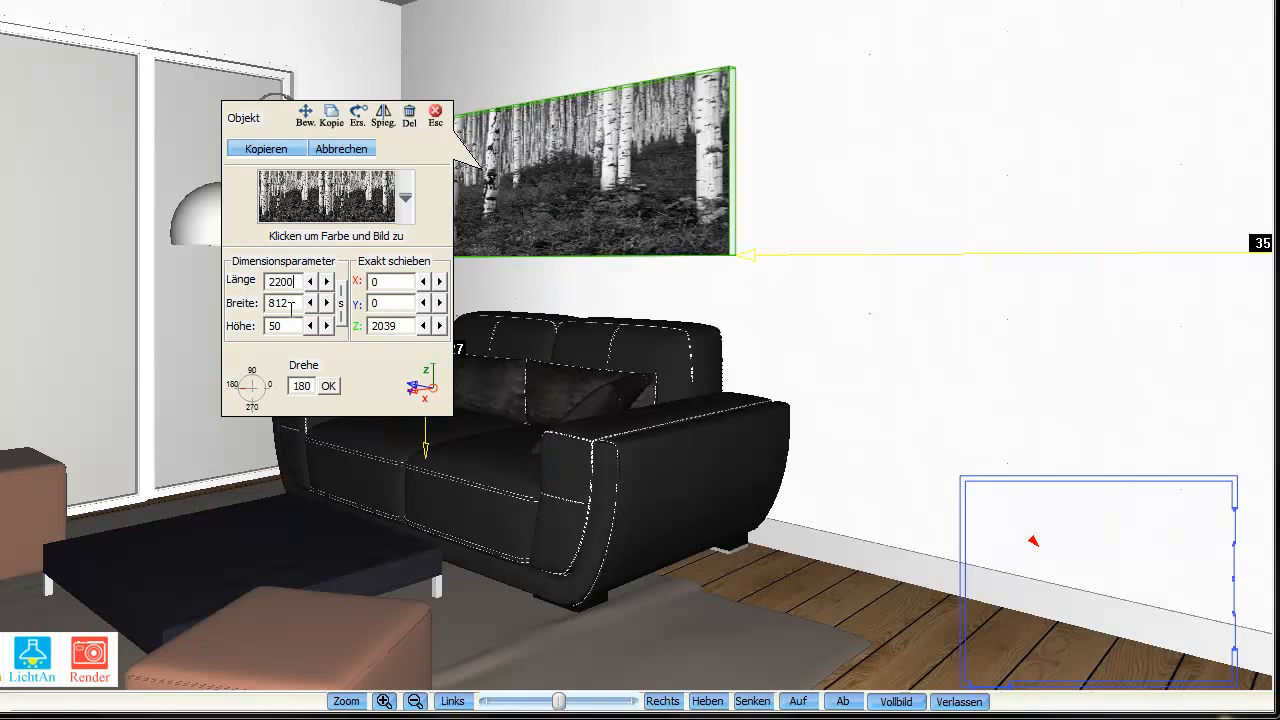
{"action": "left_click_drag", "start_coordinate": [293, 303], "coordinate": [264, 306]}
{"action": "type", "text": "1400"}
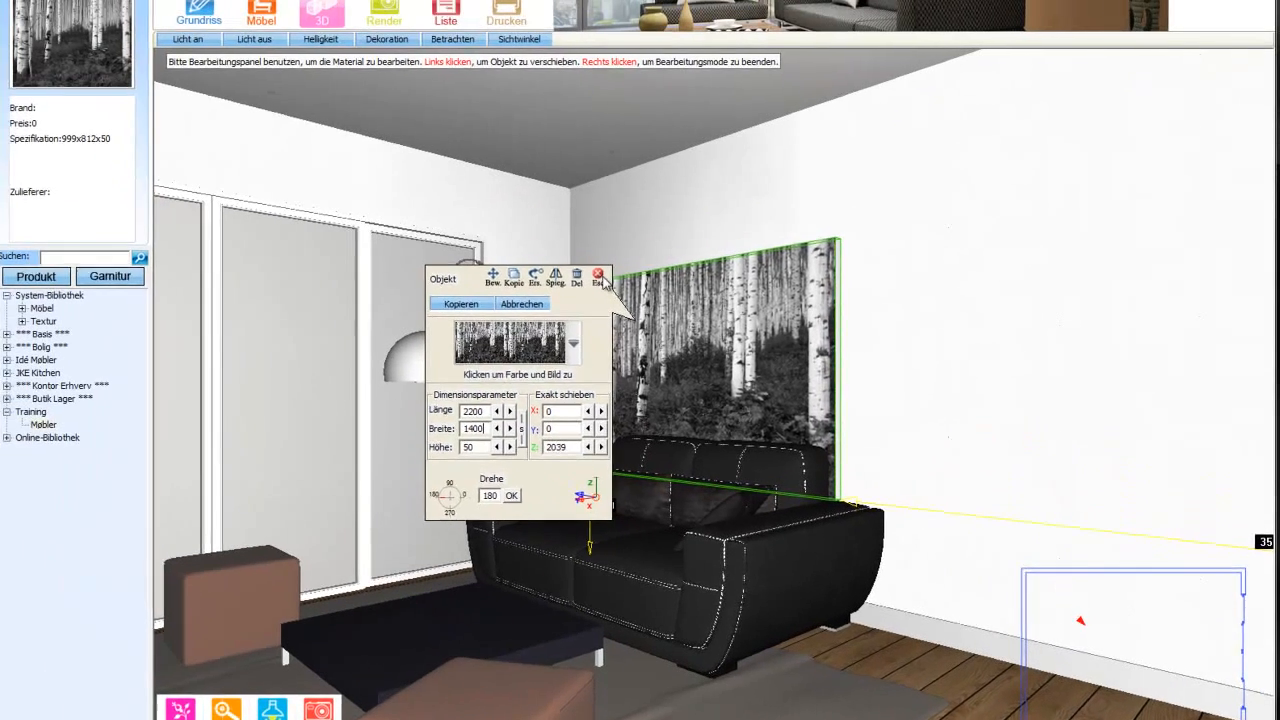
{"action": "left_click", "coordinate": [435, 116]}
{"action": "right_click", "coordinate": [854, 387]}
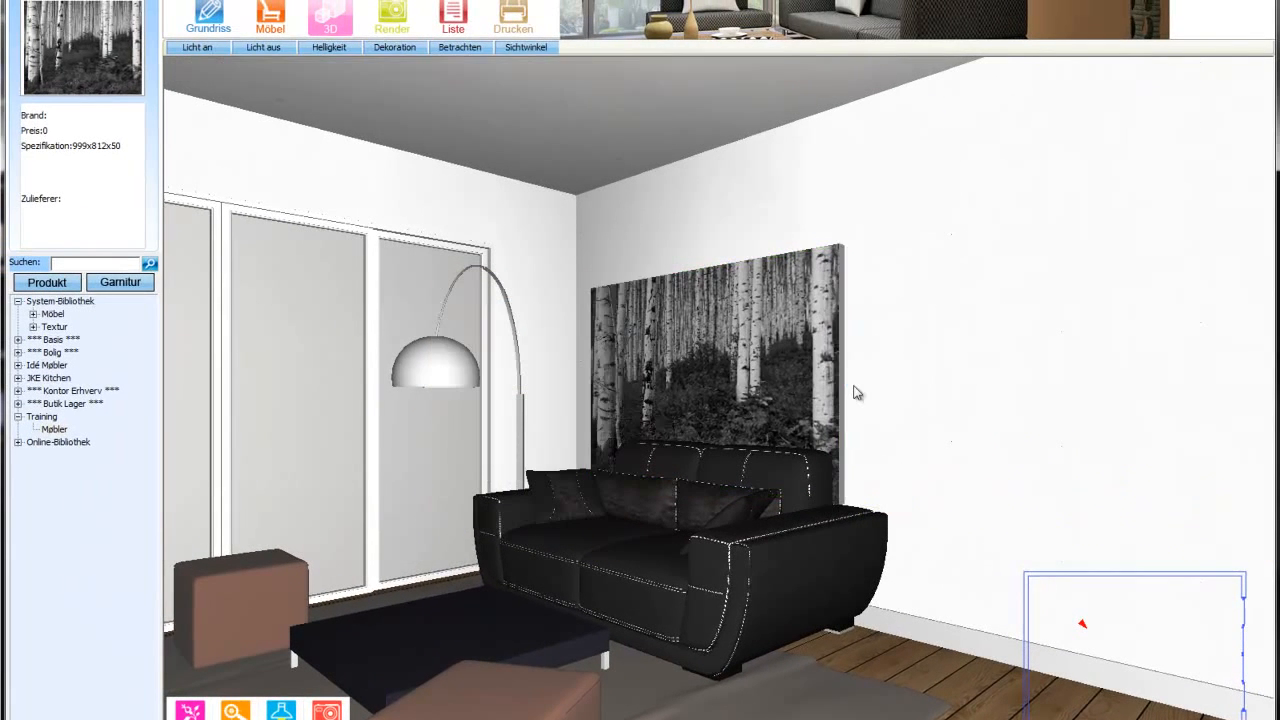
Move the birch forest picture up the wall so it hangs clear above the sofa's backrest.
{"action": "left_click", "coordinate": [736, 356]}
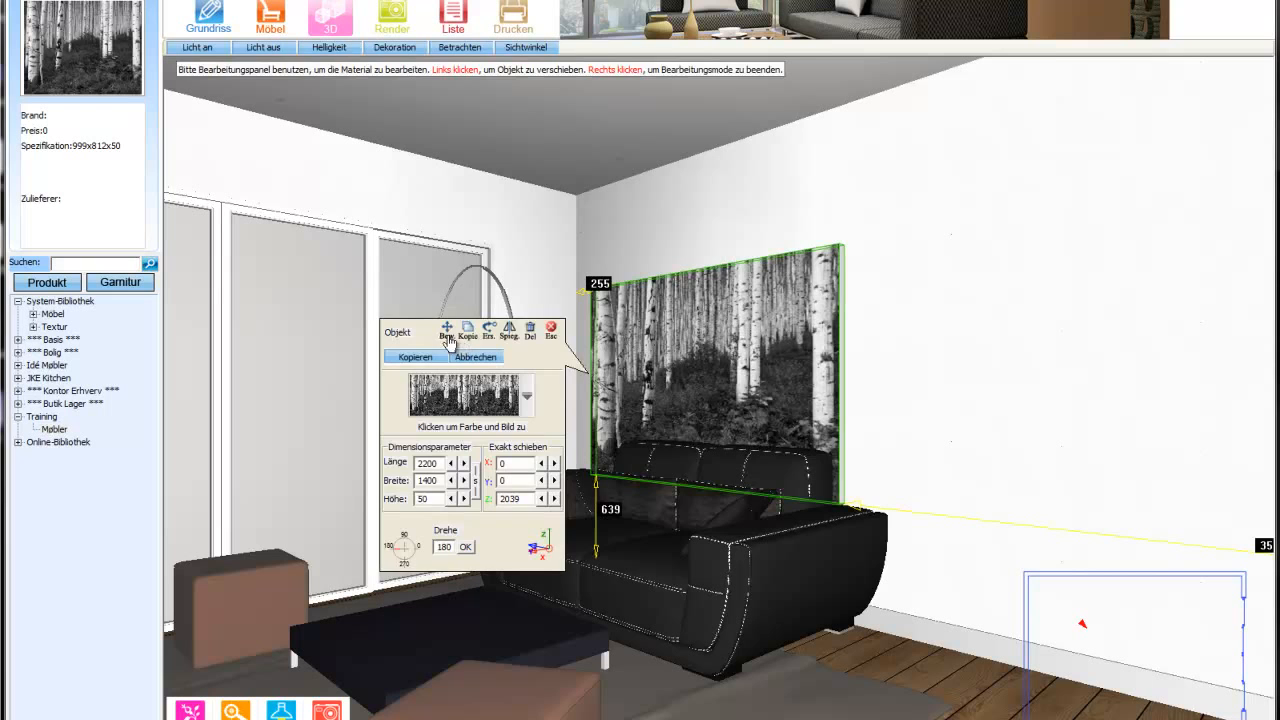
{"action": "left_click", "coordinate": [447, 329]}
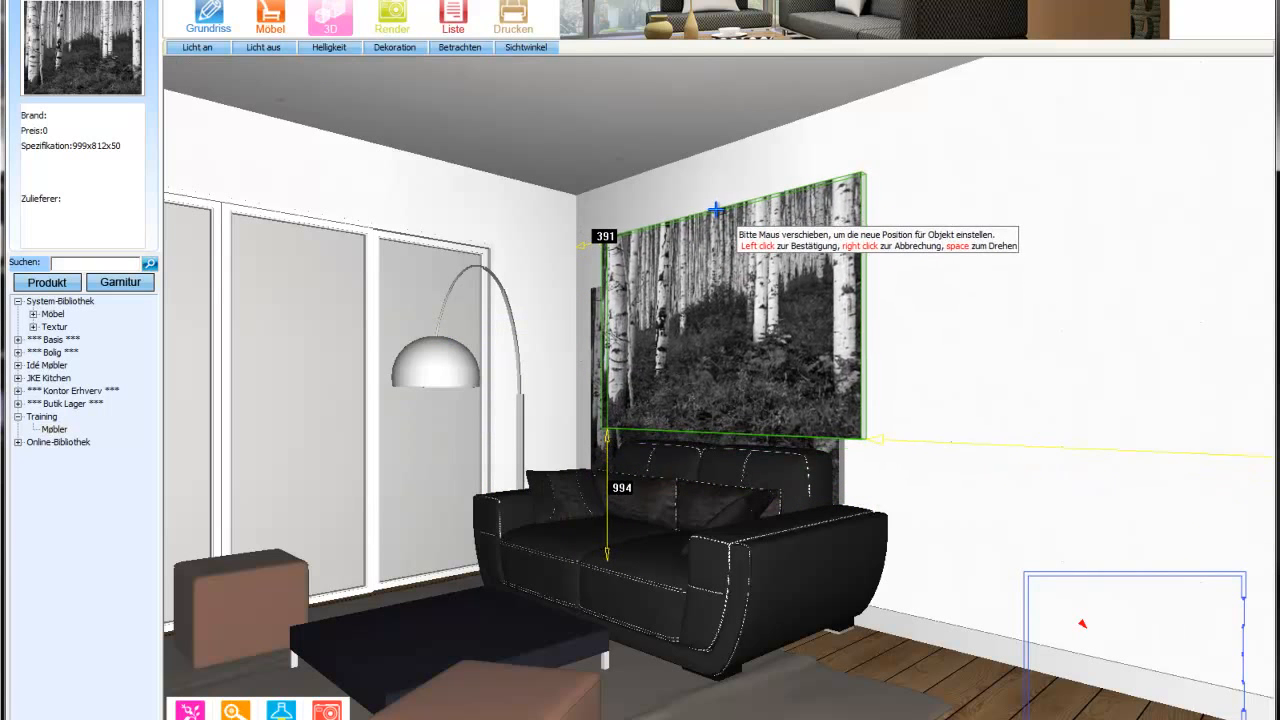
{"action": "left_click", "coordinate": [718, 206]}
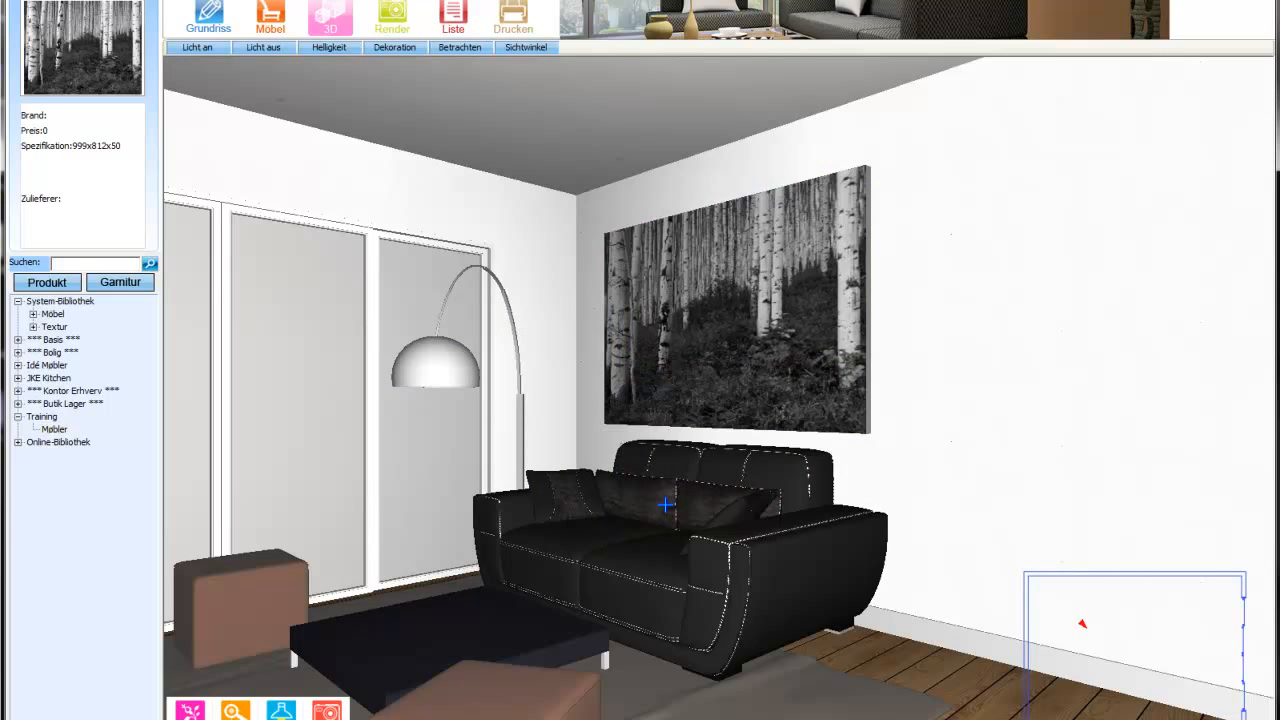
Place the window blind 10112015 at the upper sofa-side corner of the window front, about 680 from the sofa wall.
{"action": "left_click_drag", "start_coordinate": [838, 312], "coordinate": [837, 360]}
{"action": "left_click", "coordinate": [55, 429]}
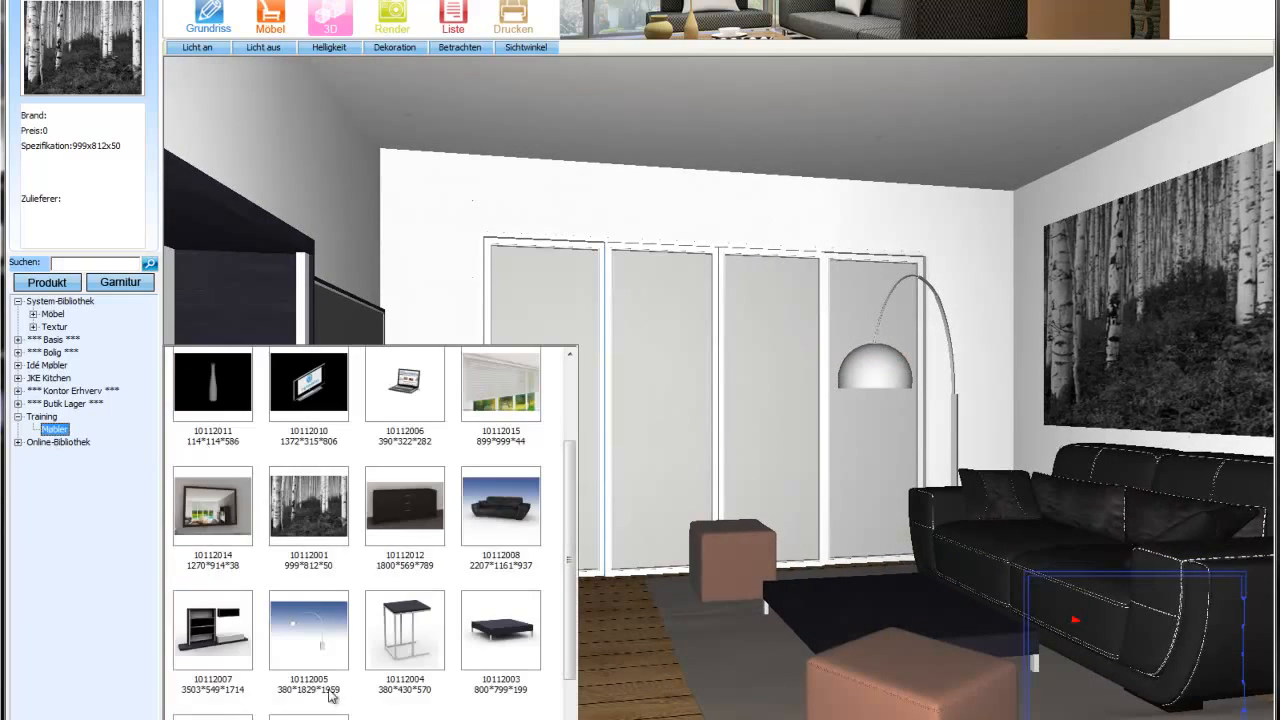
{"action": "left_click", "coordinate": [508, 402]}
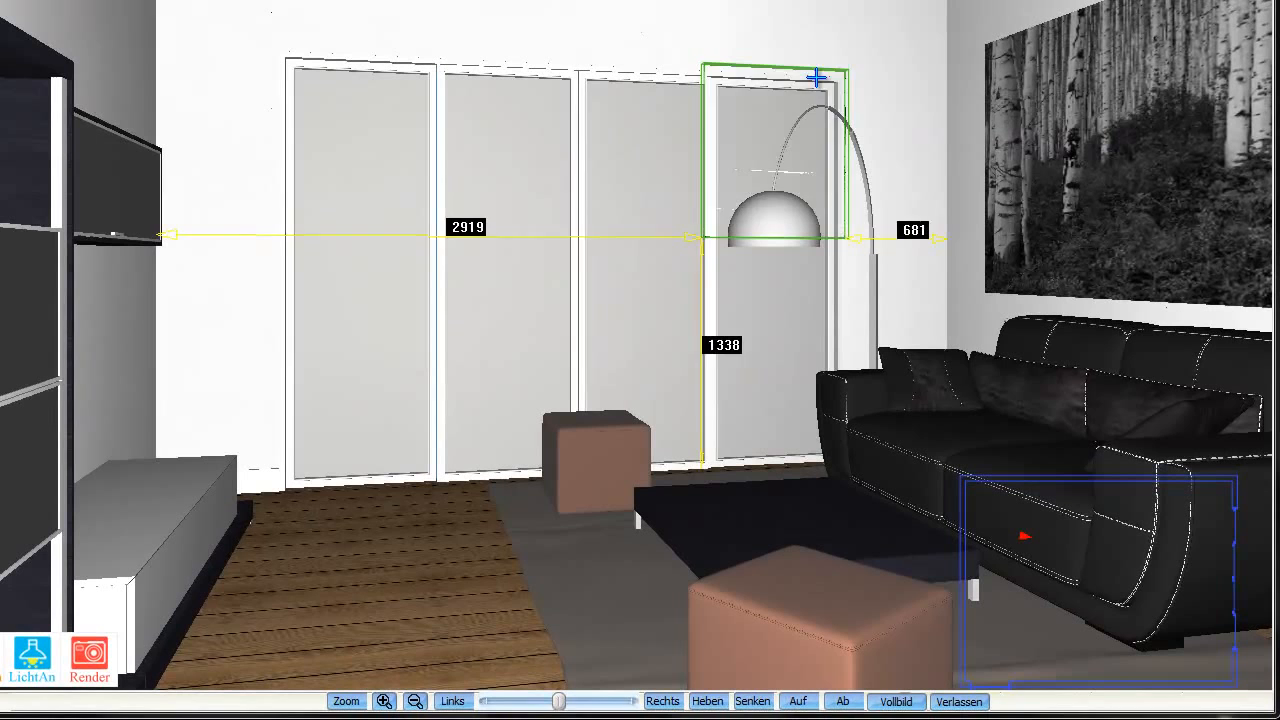
{"action": "left_click", "coordinate": [892, 216]}
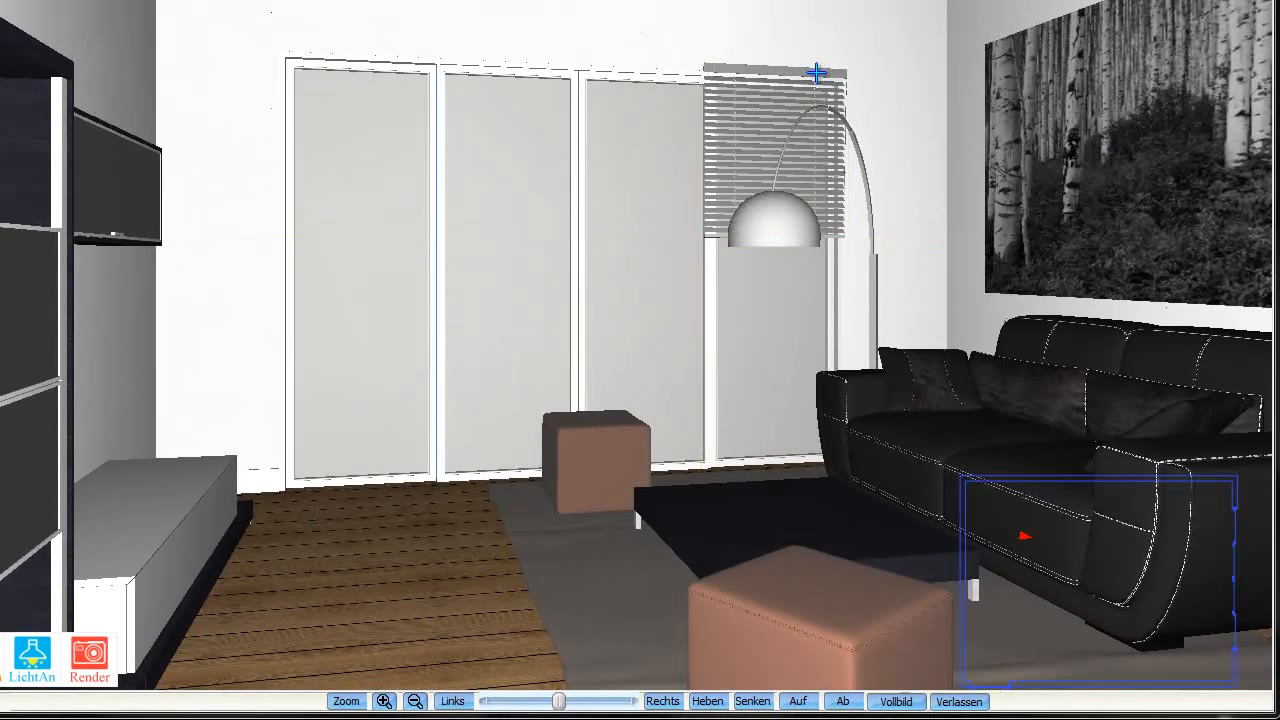
Resize the window blind to a length of 3300 and a width of 1350 to span the window front.
{"action": "left_click", "coordinate": [817, 72]}
{"action": "left_click", "coordinate": [545, 262]}
{"action": "left_click_drag", "start_coordinate": [545, 262], "coordinate": [543, 286]}
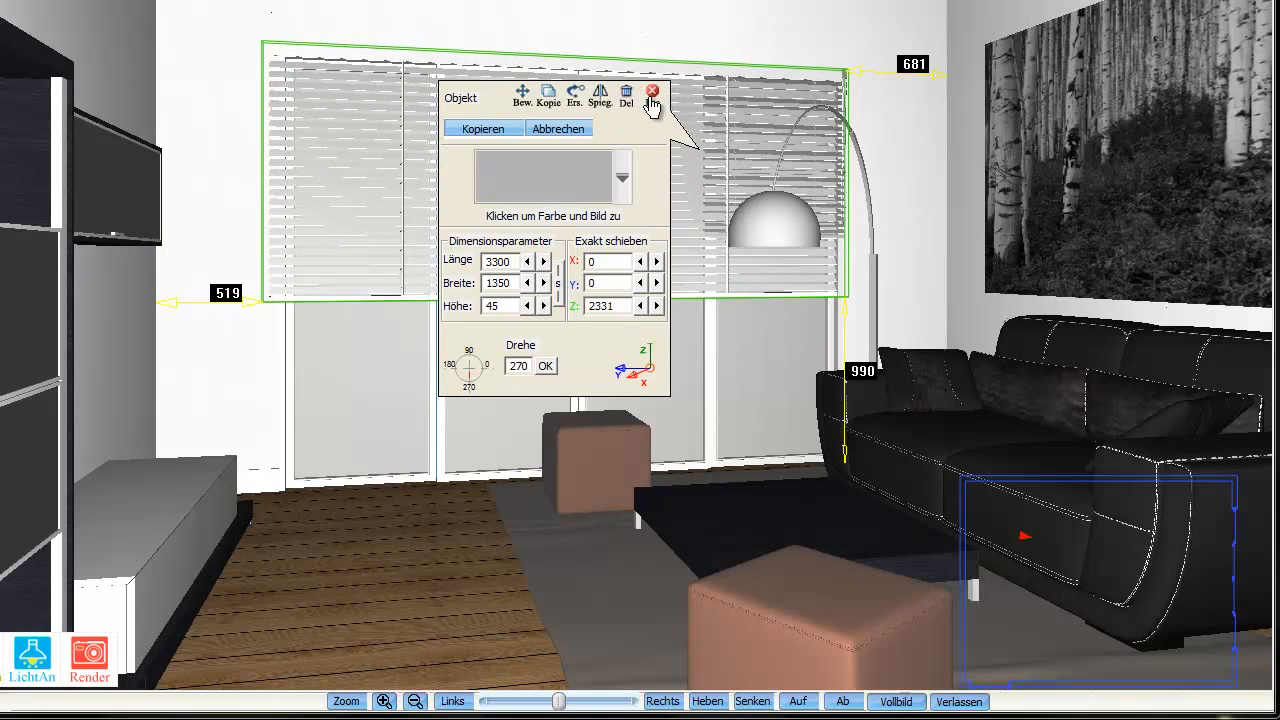
{"action": "left_click", "coordinate": [652, 92]}
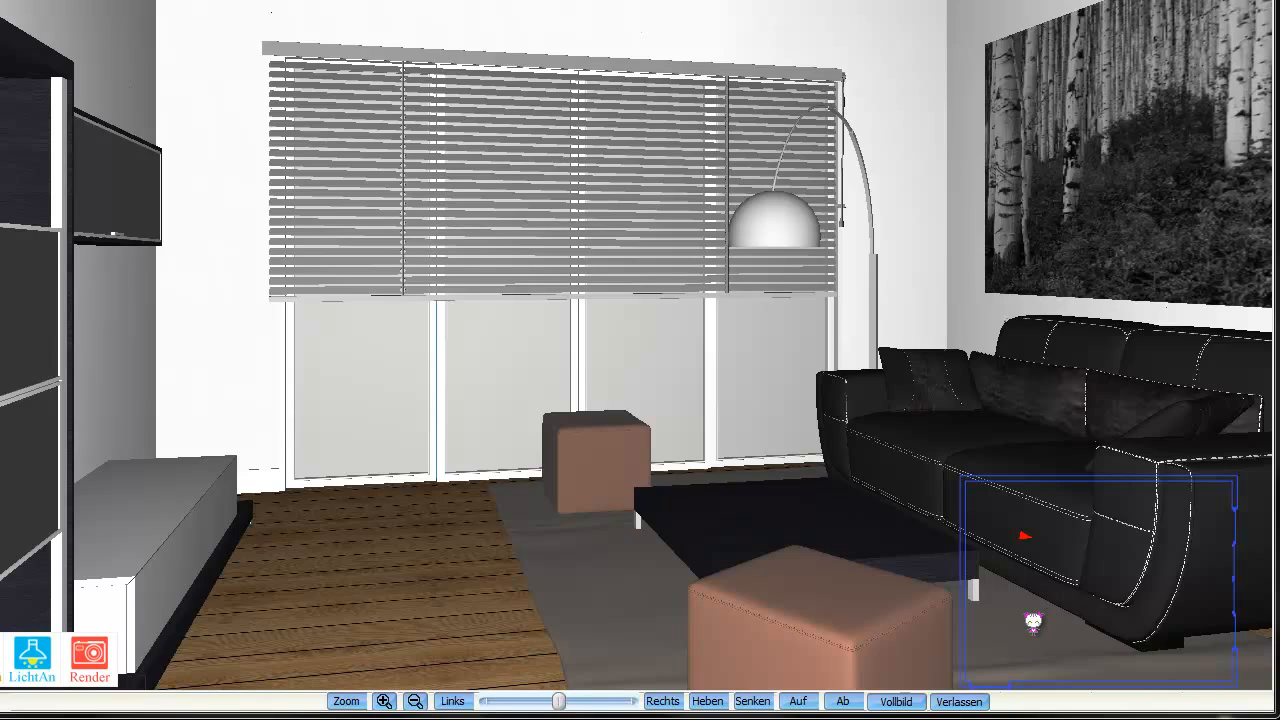
Place the television 10112010 on the wall unit's low white cabinet, beneath the hanging cupboard.
{"action": "left_click_drag", "start_coordinate": [1033, 622], "coordinate": [722, 395]}
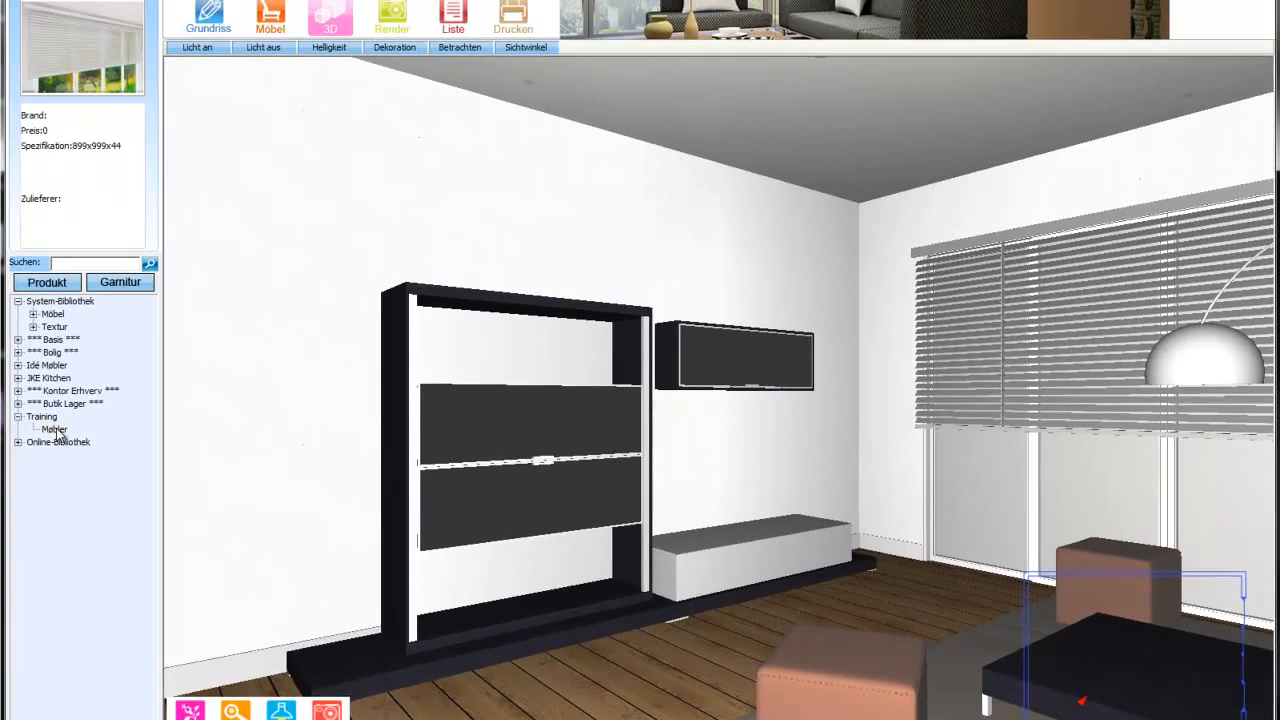
{"action": "left_click", "coordinate": [55, 430]}
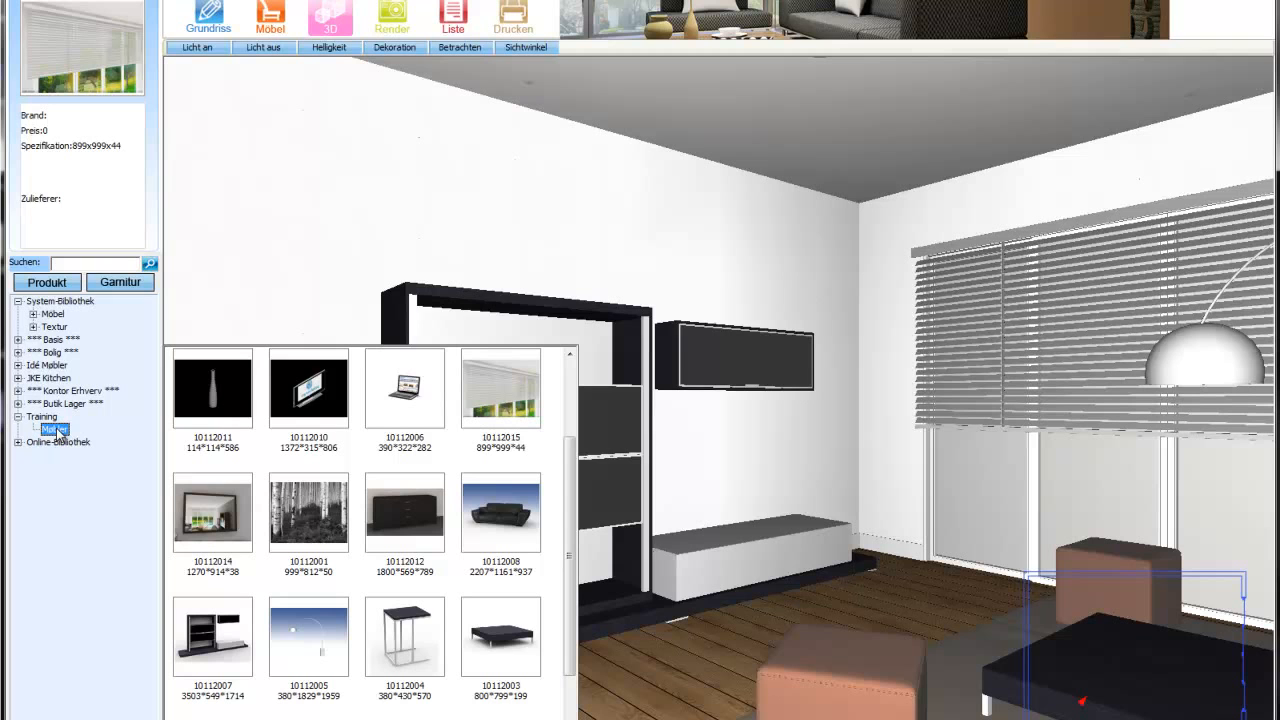
{"action": "left_click", "coordinate": [310, 392]}
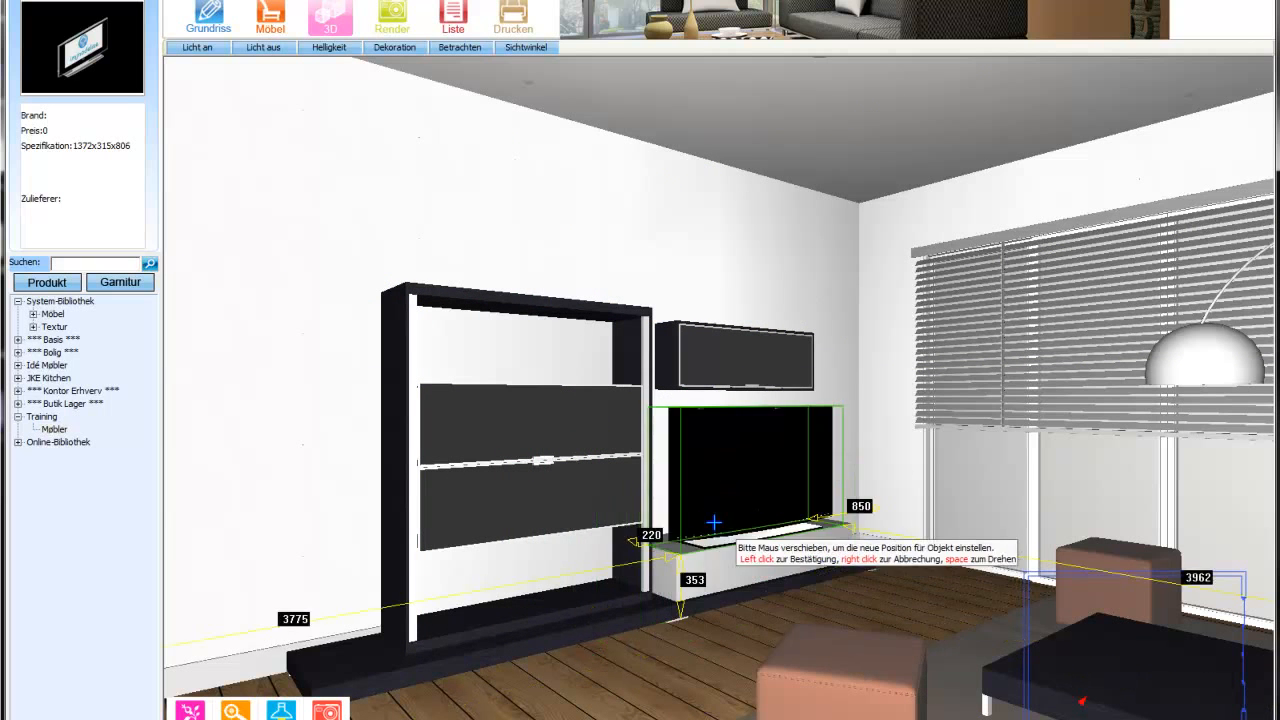
{"action": "left_click", "coordinate": [707, 535]}
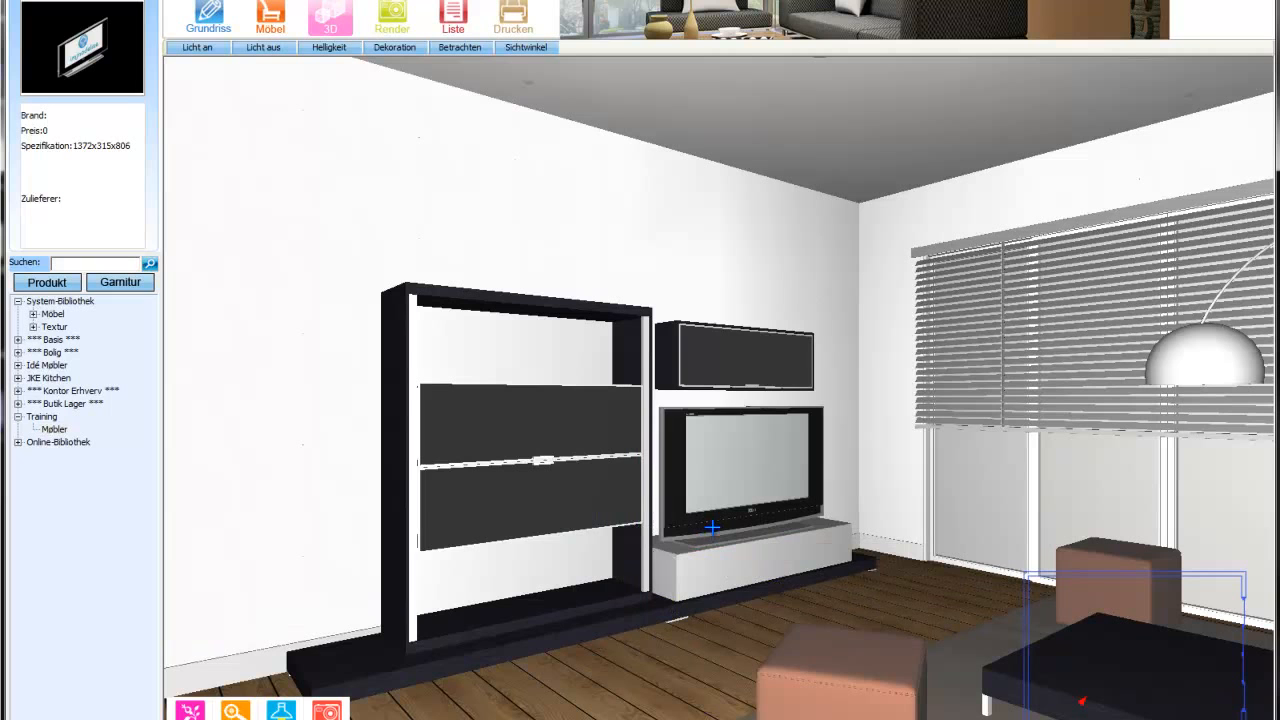
Place the vase 10112011 from the Training library on the wall unit's dark base, at the free end beside the tall shelf.
{"action": "left_click", "coordinate": [56, 430]}
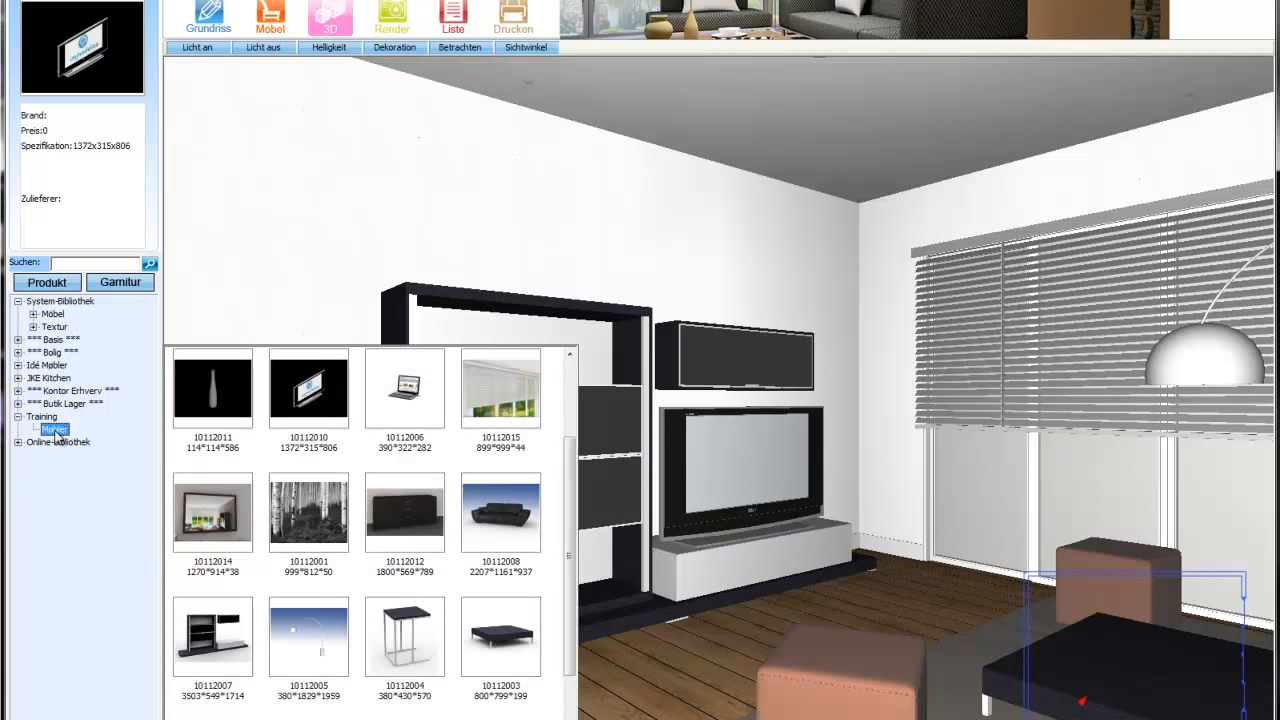
{"action": "left_click_drag", "start_coordinate": [571, 504], "coordinate": [571, 452]}
{"action": "left_click", "coordinate": [199, 475]}
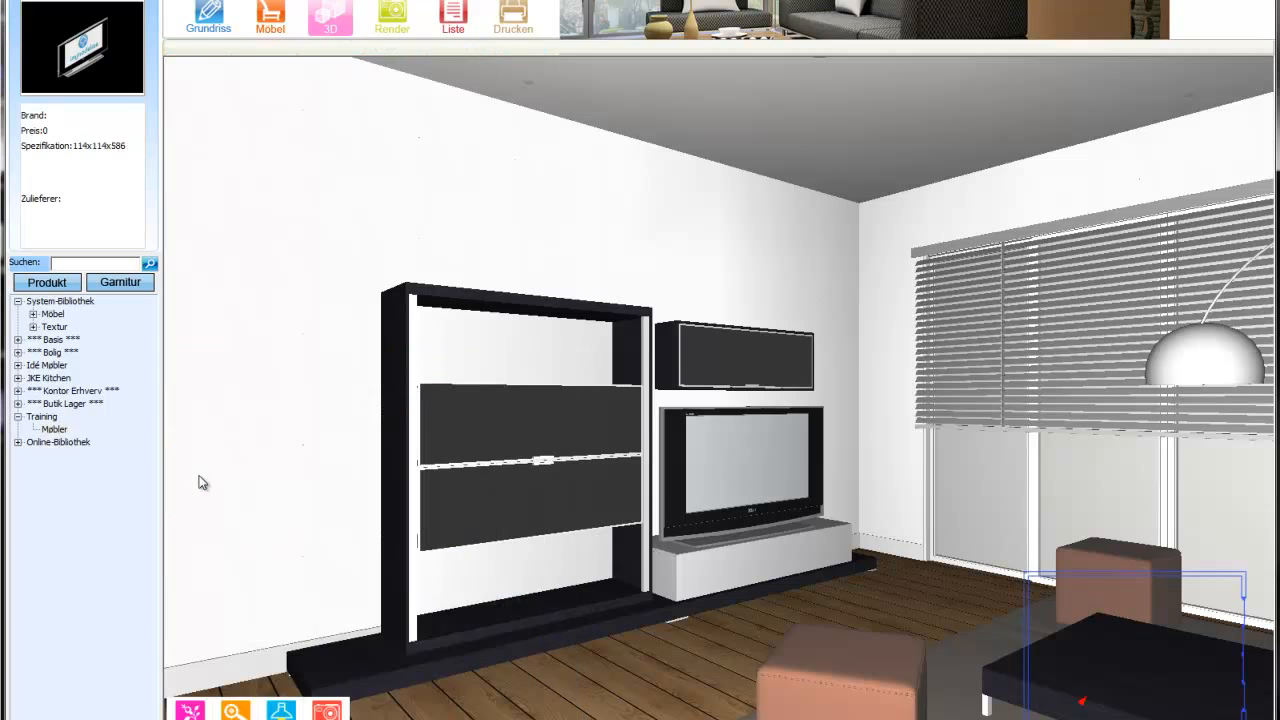
{"action": "left_click", "coordinate": [330, 666]}
{"action": "left_click", "coordinate": [644, 678]}
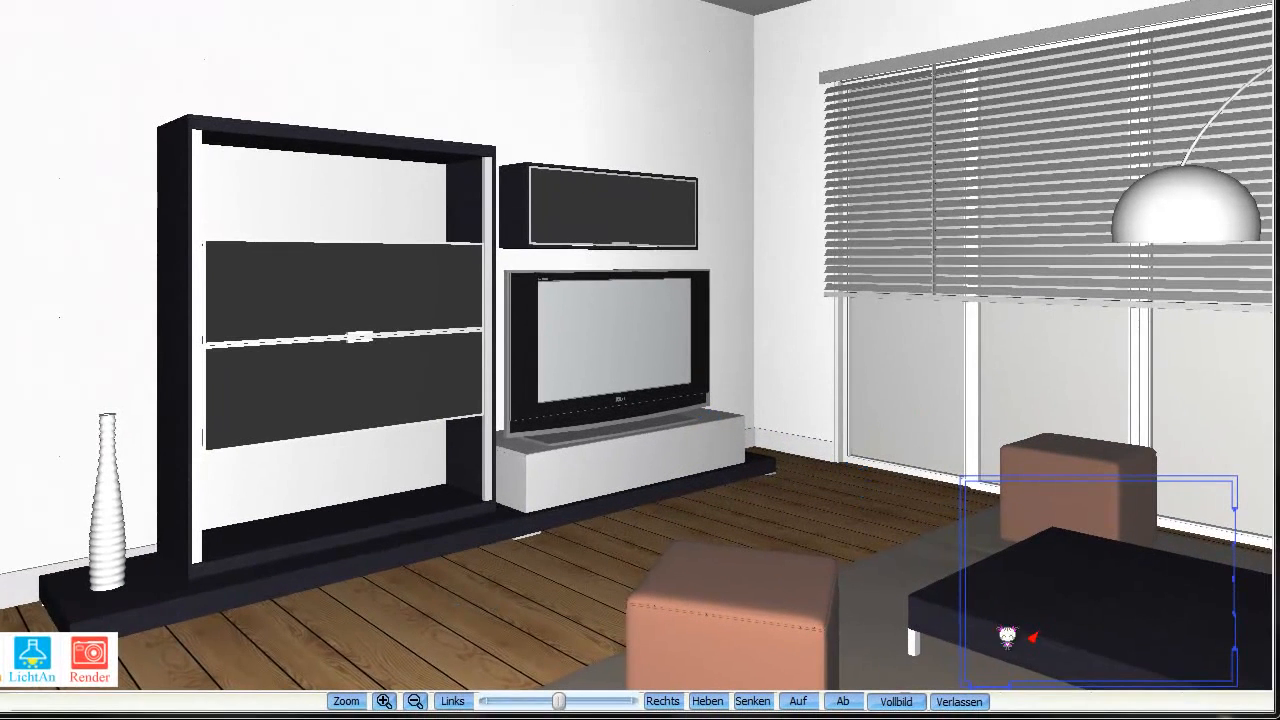
Aim the sunlight of the window front into the room with Zielpunkt (H) 189 and Zielpunkt (V) -31.
{"action": "left_click", "coordinate": [979, 581]}
{"action": "left_click", "coordinate": [1022, 571]}
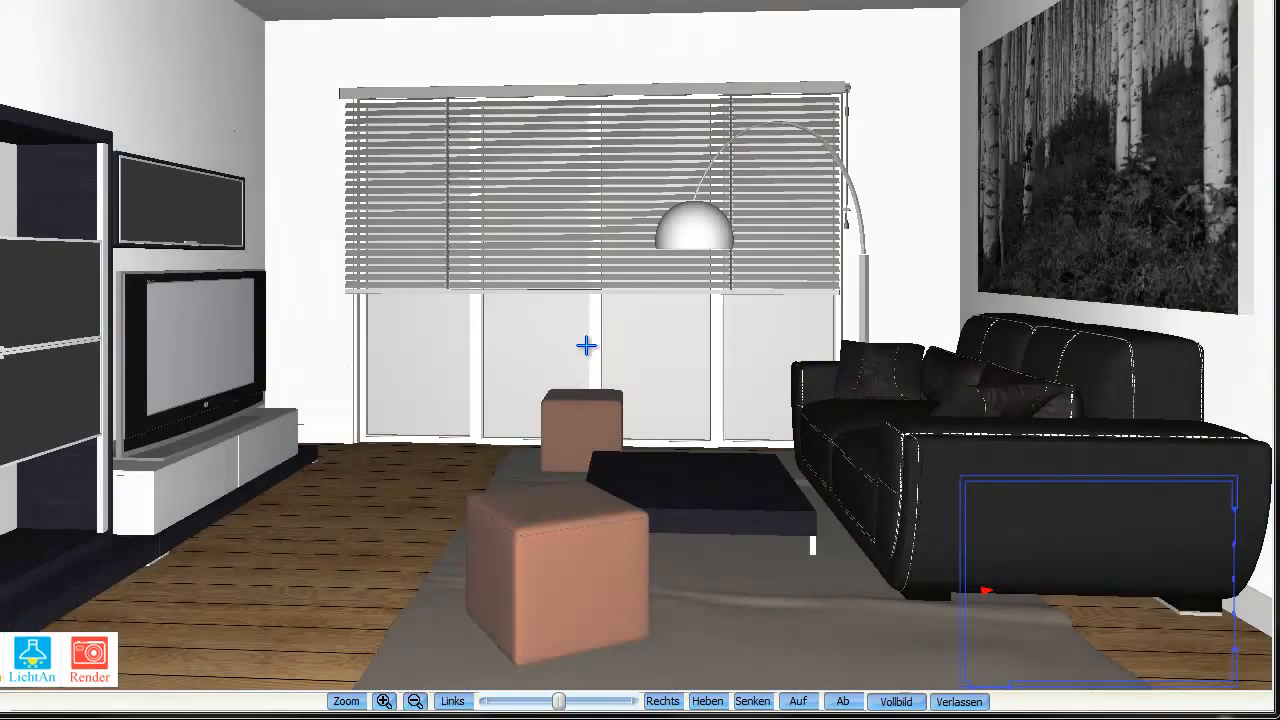
{"action": "mouse_move", "coordinate": [586, 346]}
{"action": "left_mouse_down"}
{"action": "mouse_move", "coordinate": [586, 294]}
{"action": "mouse_move", "coordinate": [597, 302]}
{"action": "left_mouse_up"}
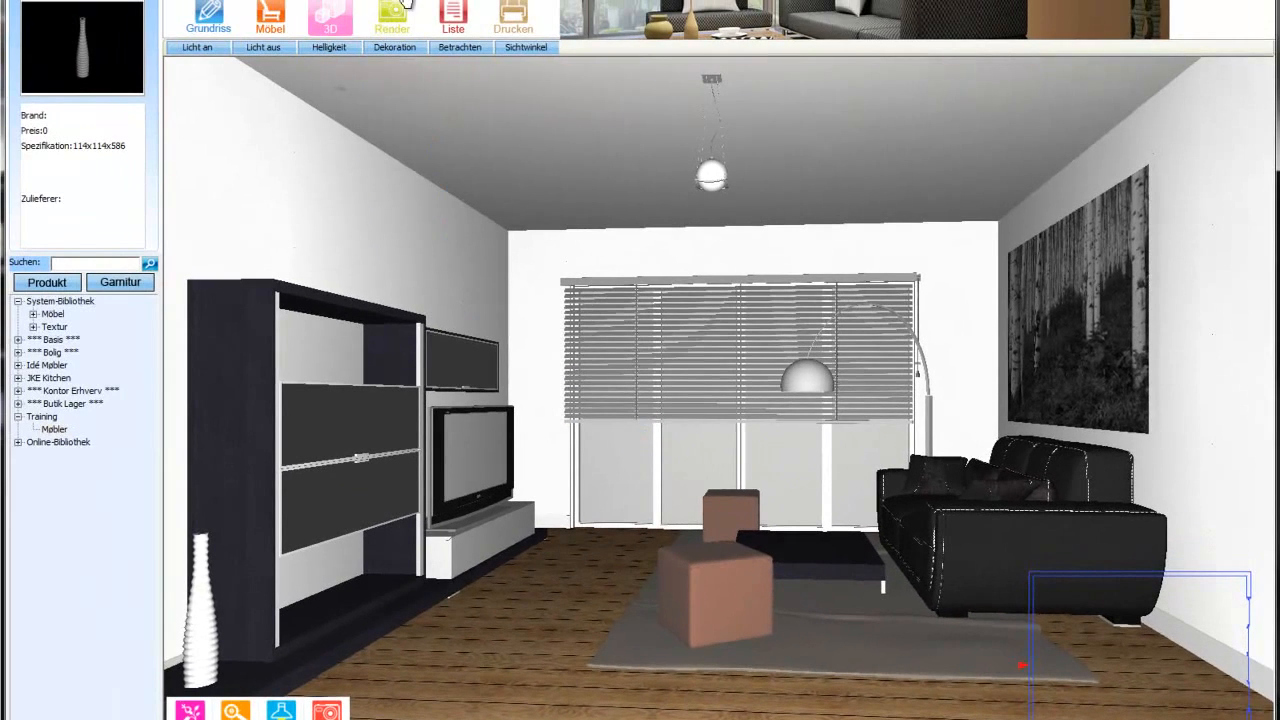
{"action": "left_click", "coordinate": [406, 4]}
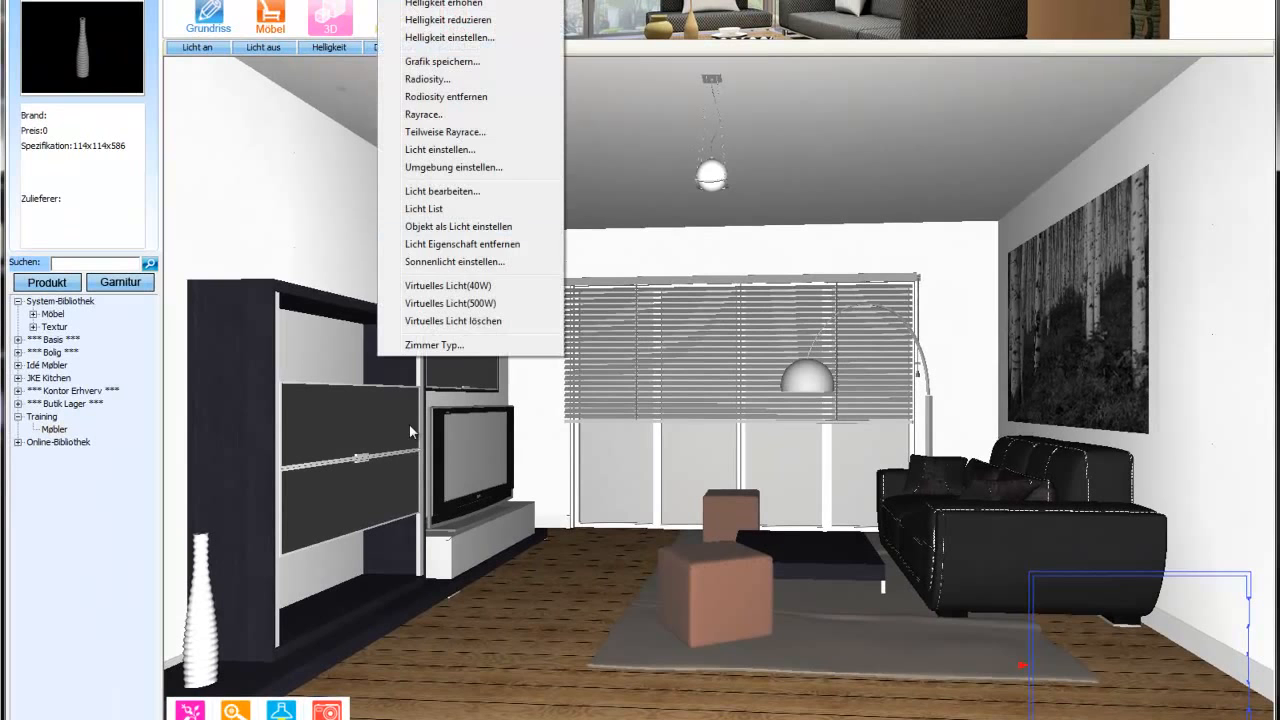
{"action": "left_click", "coordinate": [443, 193]}
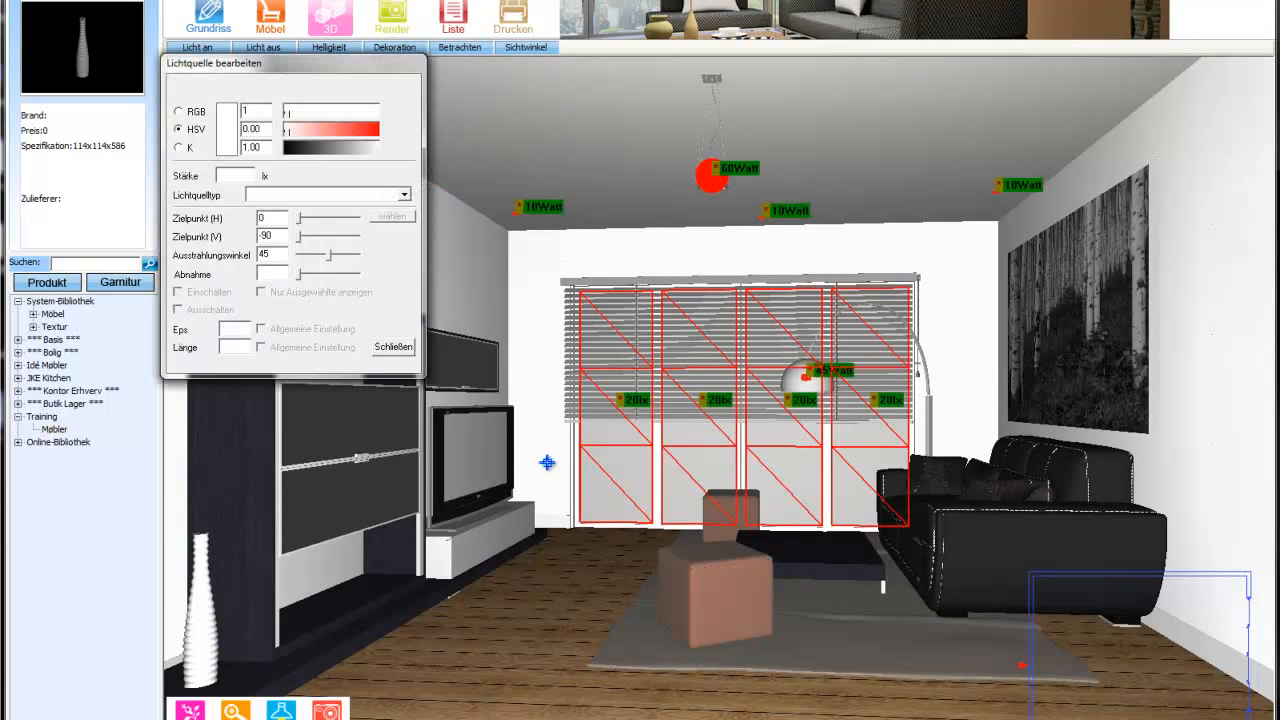
{"action": "left_click", "coordinate": [803, 422]}
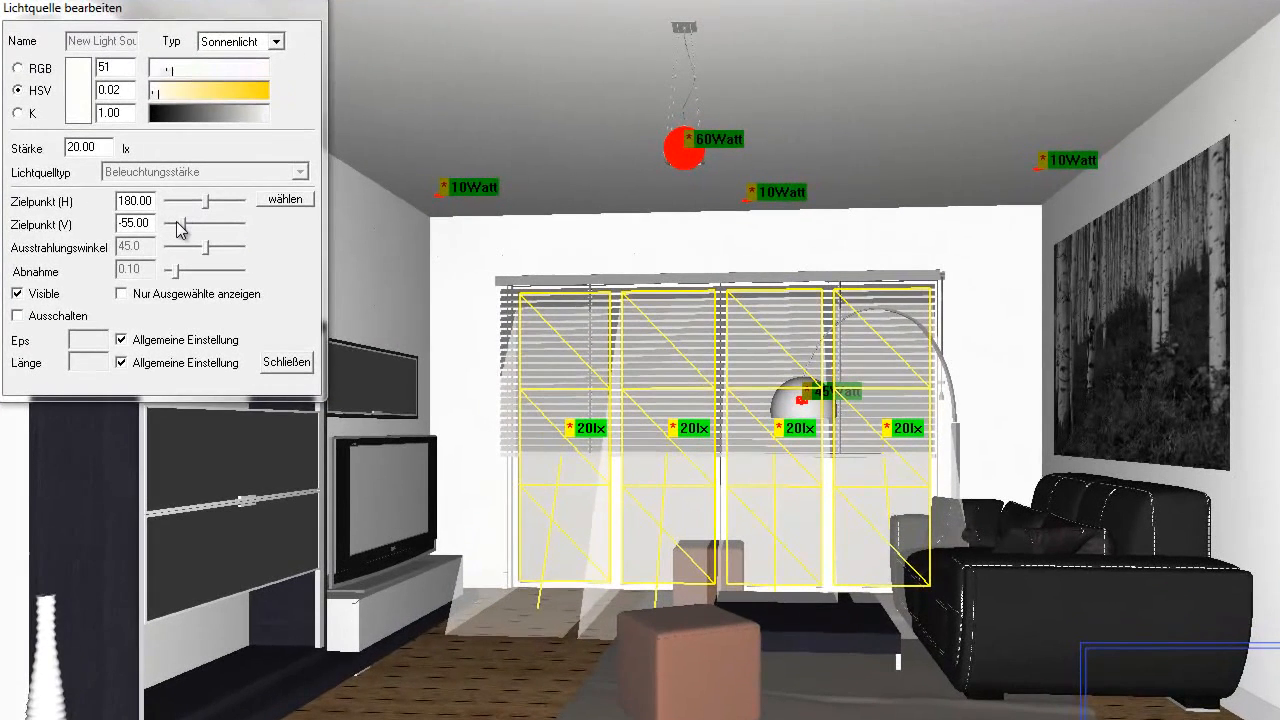
{"action": "left_click_drag", "start_coordinate": [301, 235], "coordinate": [306, 236]}
{"action": "left_click_drag", "start_coordinate": [188, 232], "coordinate": [206, 202]}
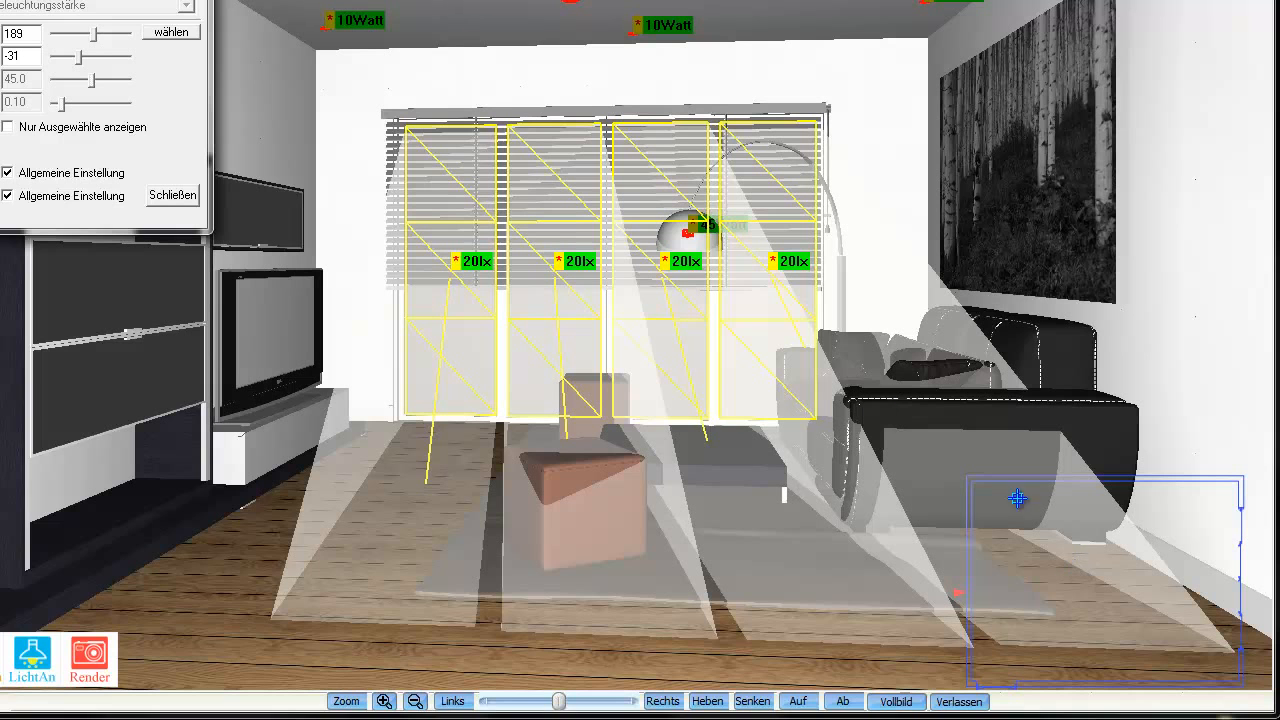
{"action": "left_click", "coordinate": [175, 196]}
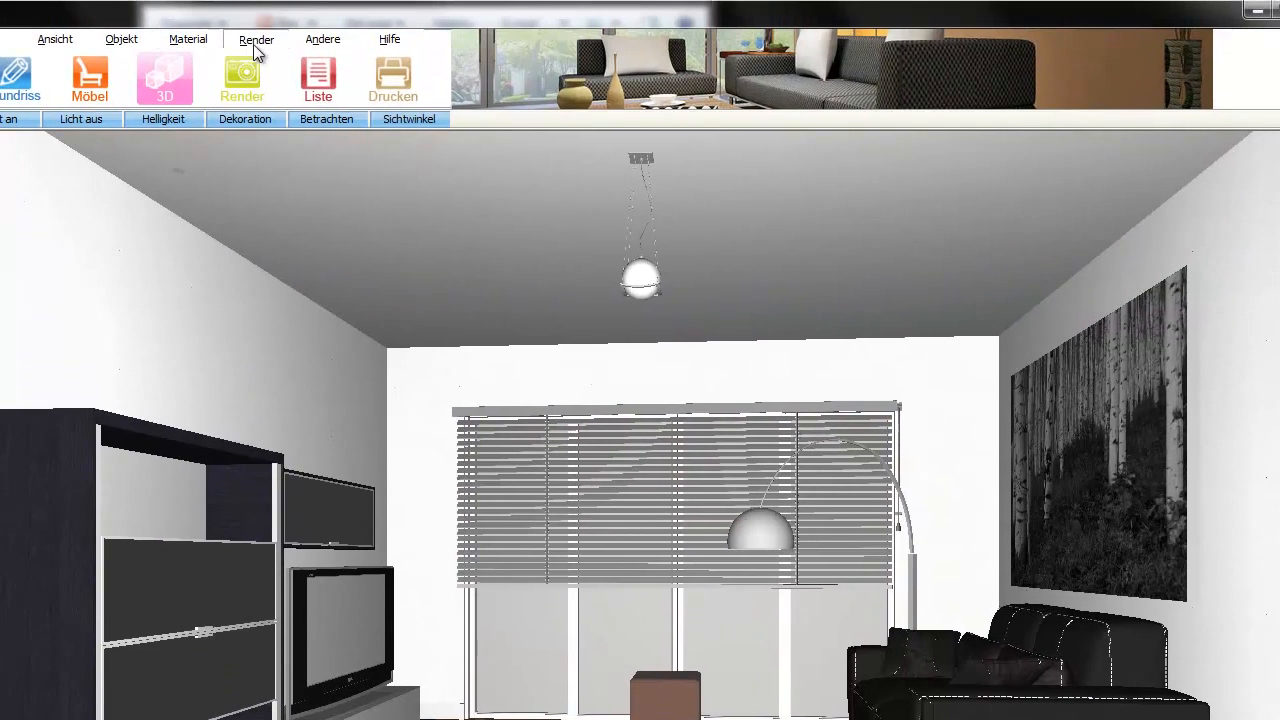
Activate the sunlight effect in the daylight settings with a Sonnenlichtfaktor of 0.05.
{"action": "left_click", "coordinate": [254, 45]}
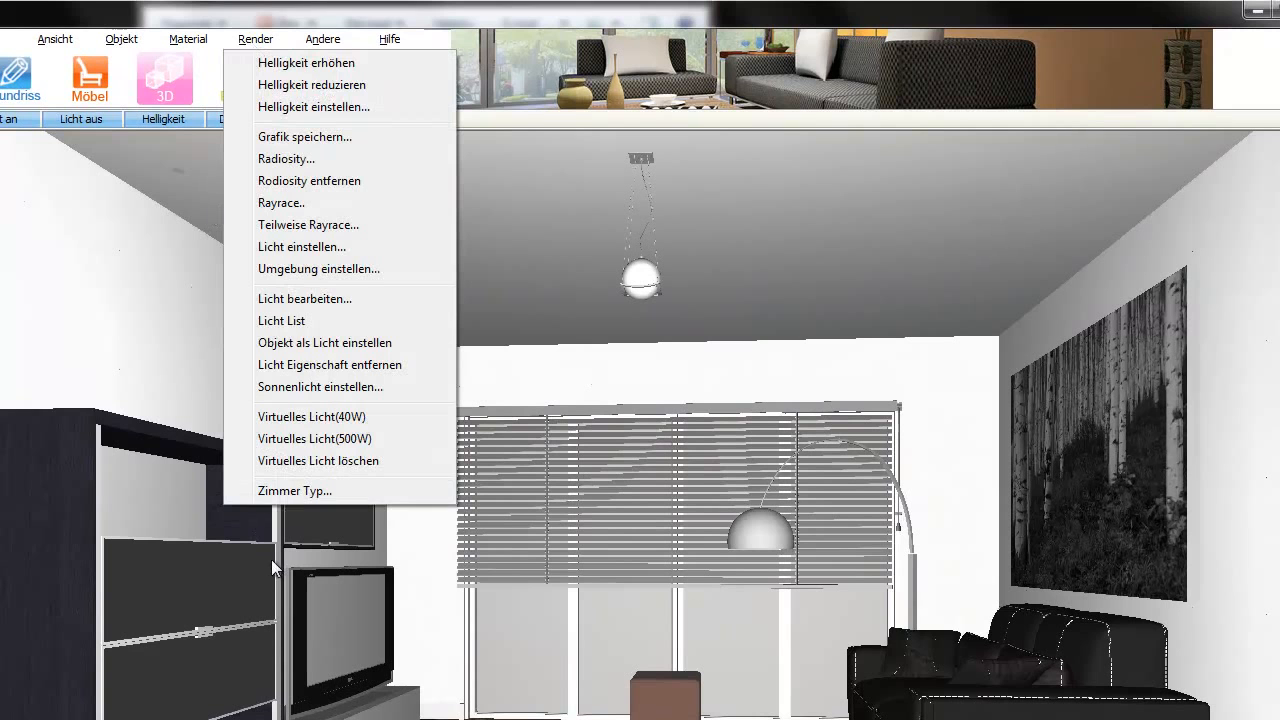
{"action": "left_click", "coordinate": [280, 389]}
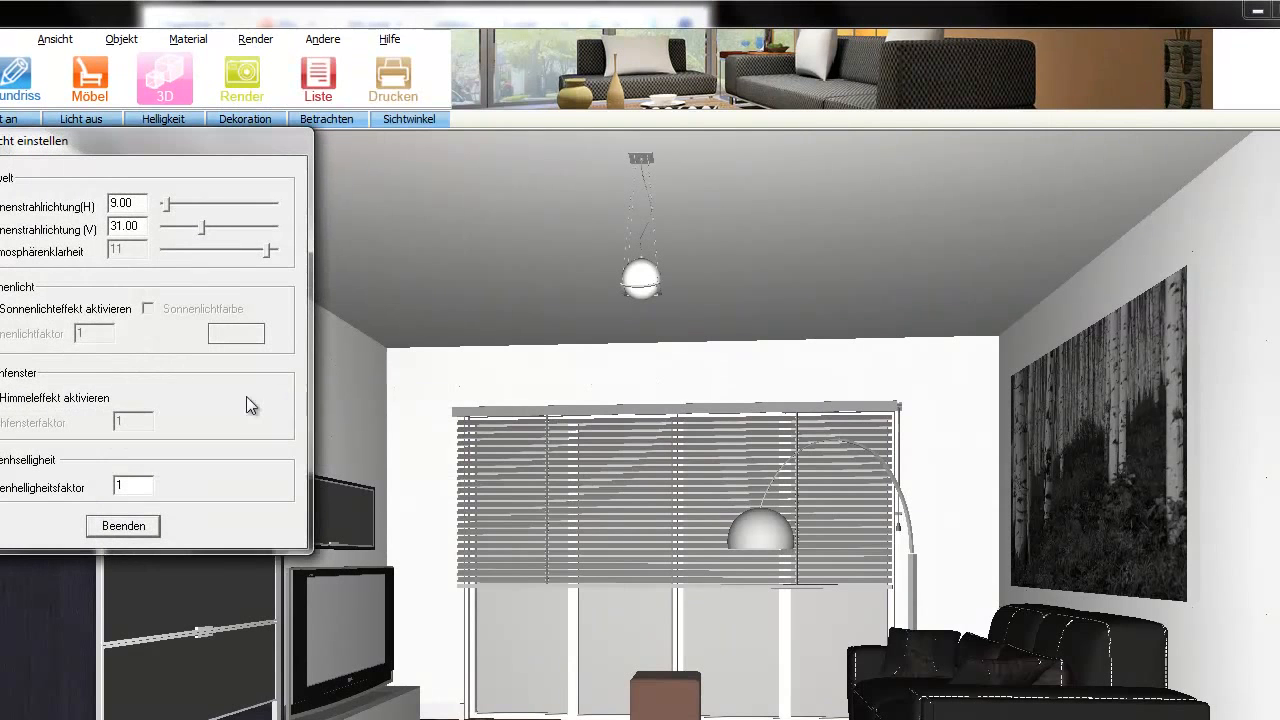
{"action": "left_click", "coordinate": [1, 309]}
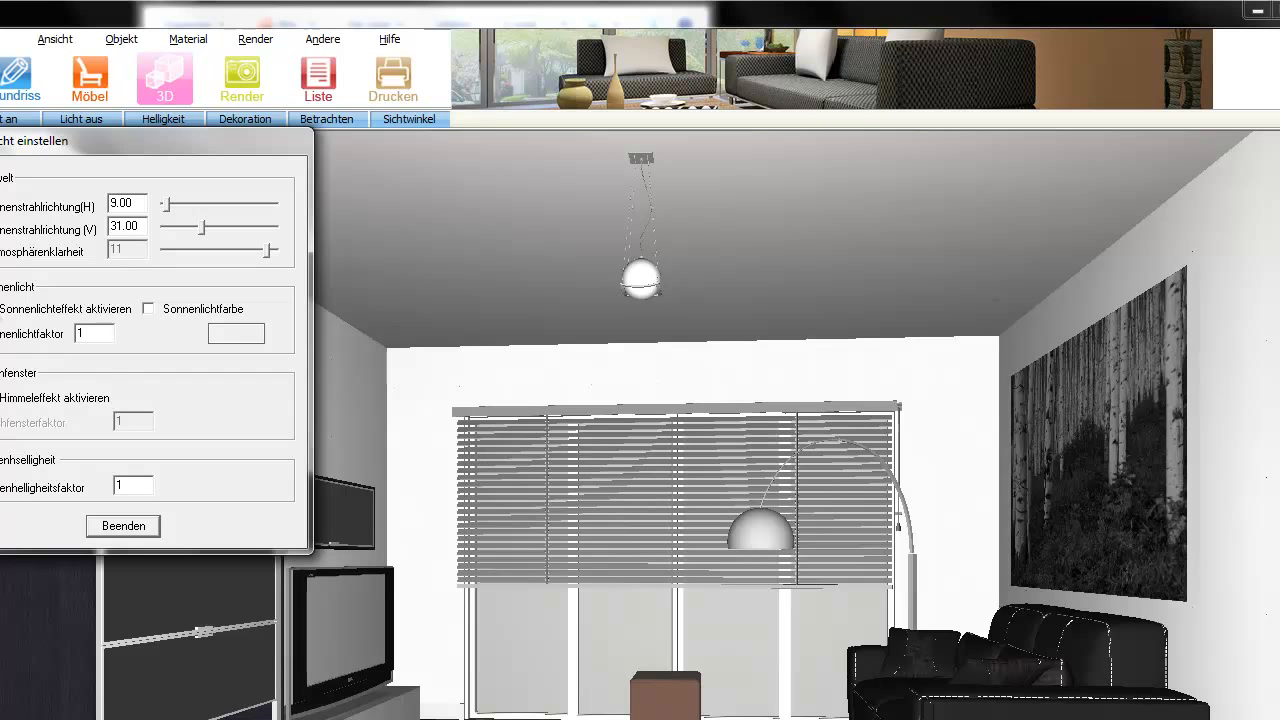
{"action": "double_click", "coordinate": [84, 333]}
{"action": "type", "text": "0.05"}
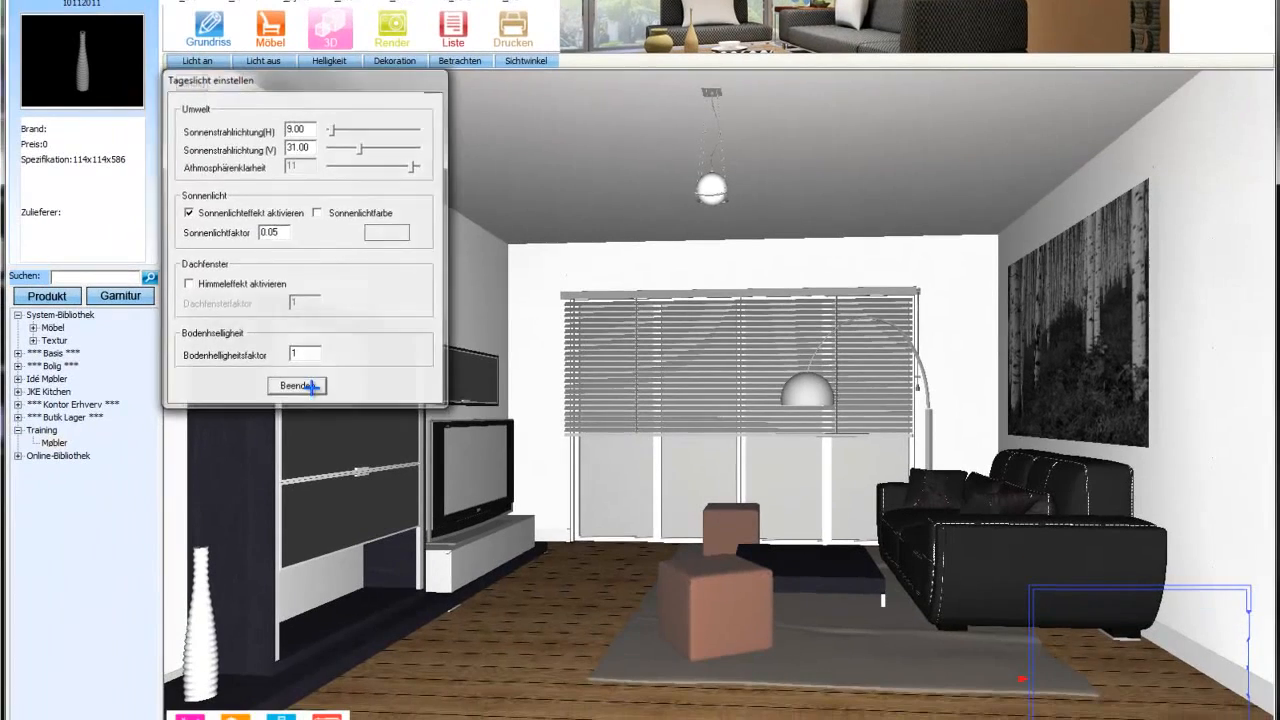
{"action": "left_click", "coordinate": [297, 386]}
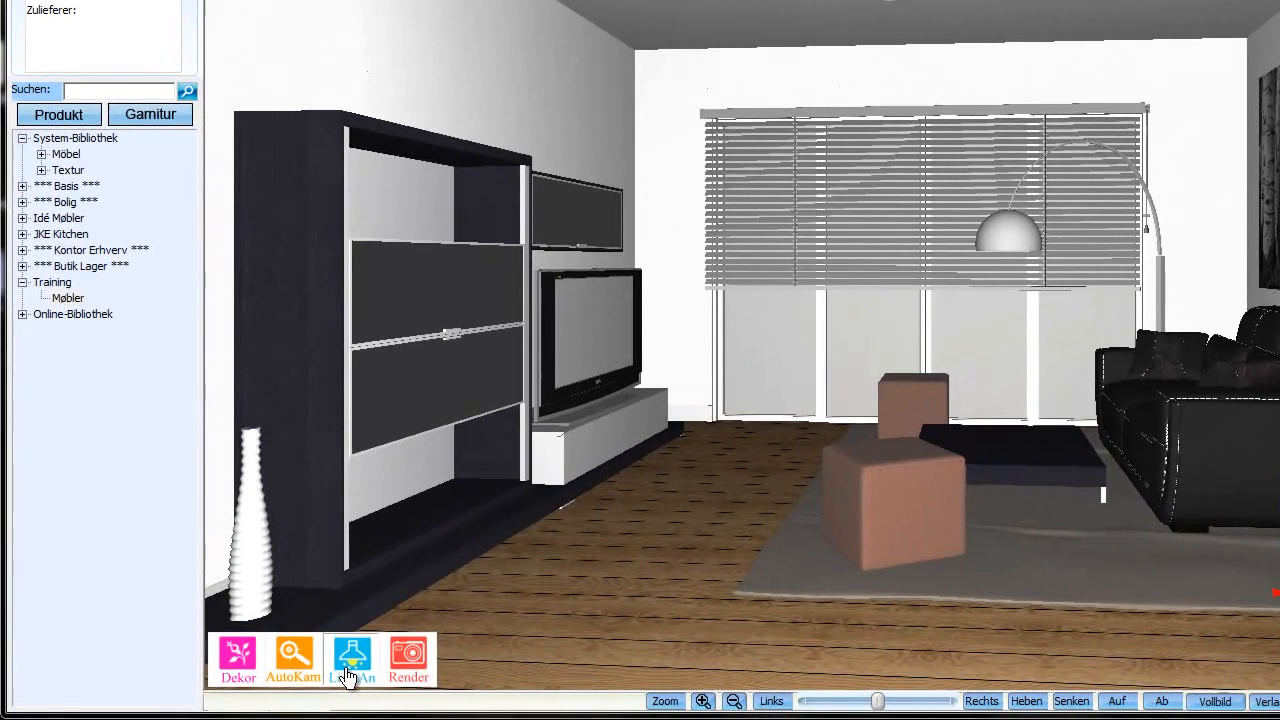
Calculate the room's lighting, apply the automatic brightness correction and raise the Helligkeit slightly.
{"action": "left_click", "coordinate": [348, 678]}
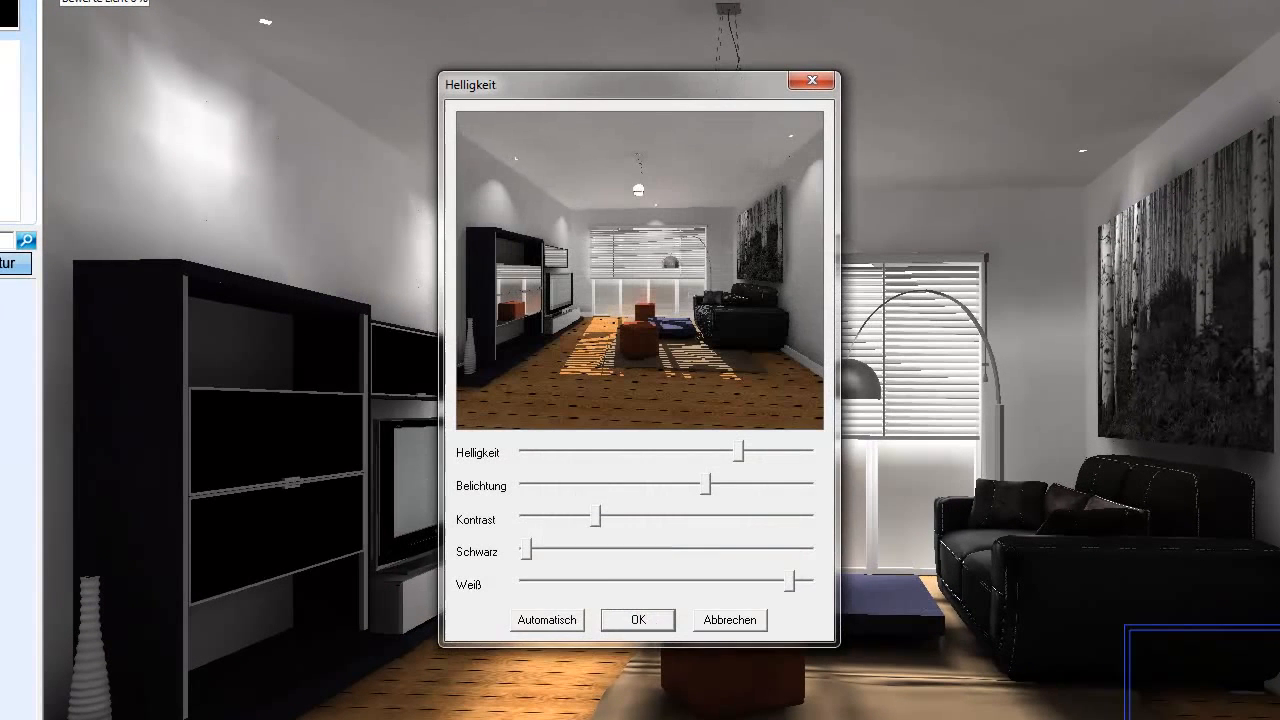
{"action": "left_click", "coordinate": [560, 622]}
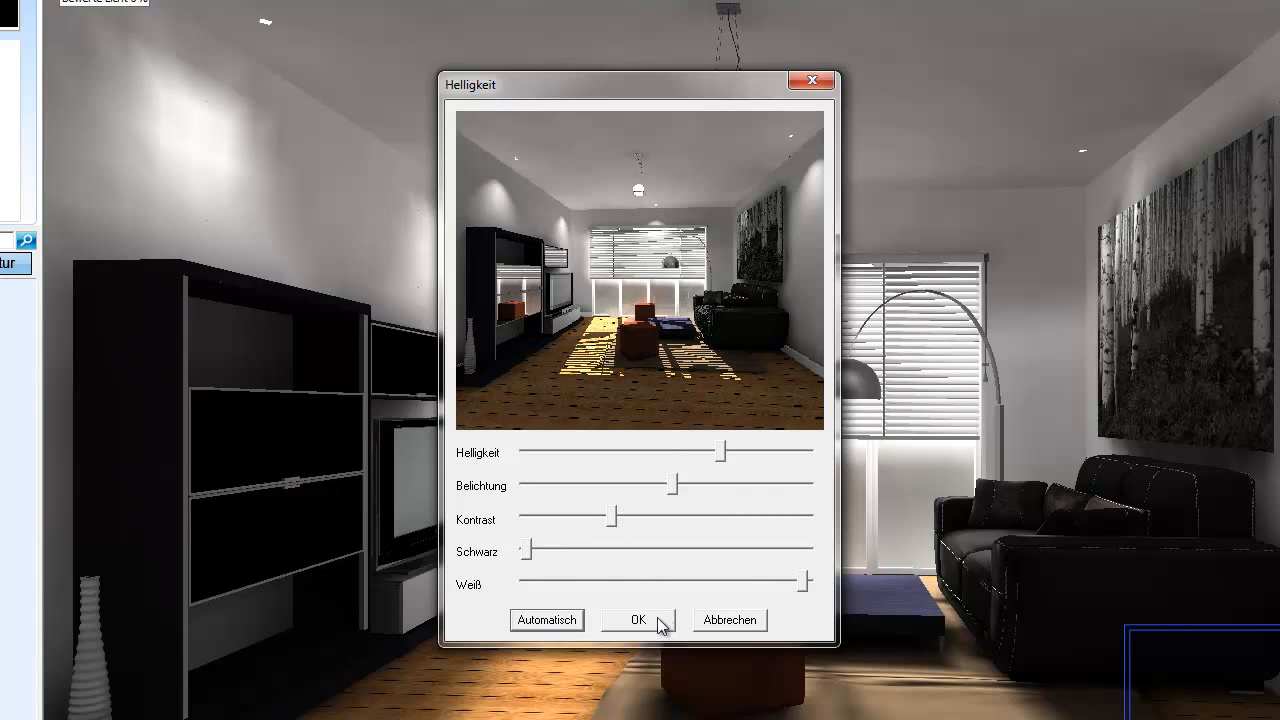
{"action": "left_click_drag", "start_coordinate": [721, 452], "coordinate": [733, 452]}
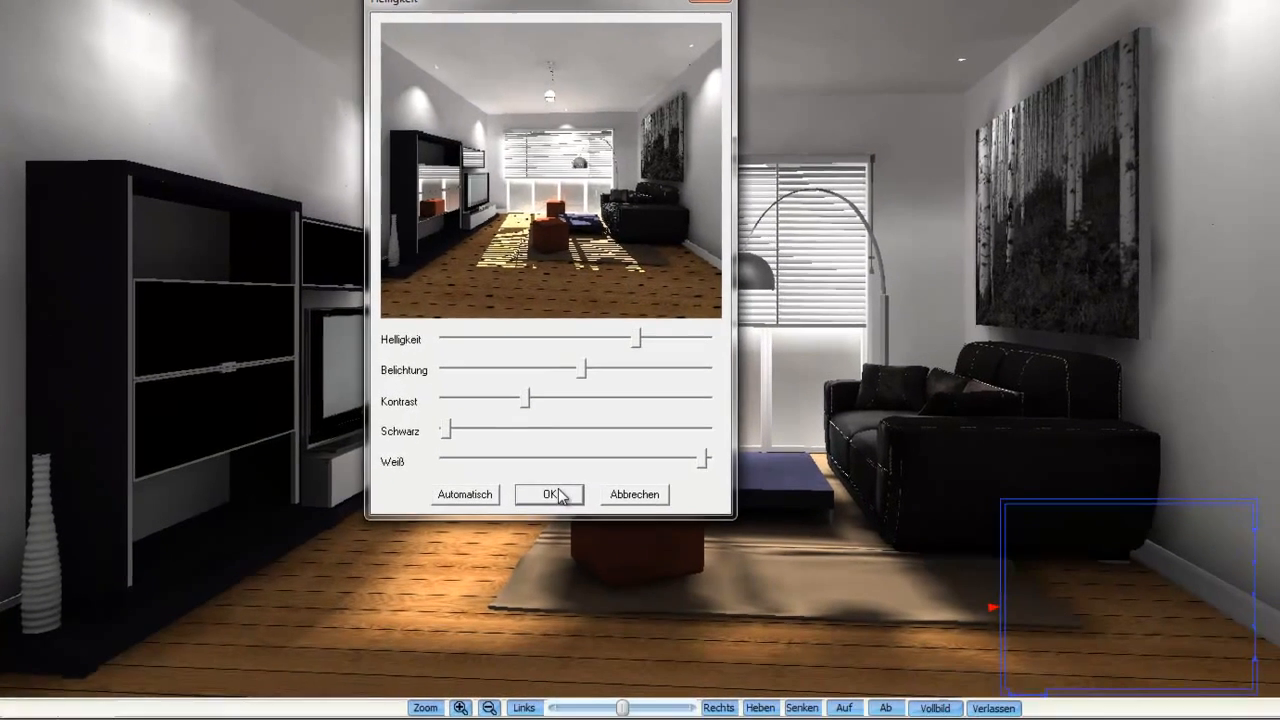
{"action": "left_click", "coordinate": [551, 494]}
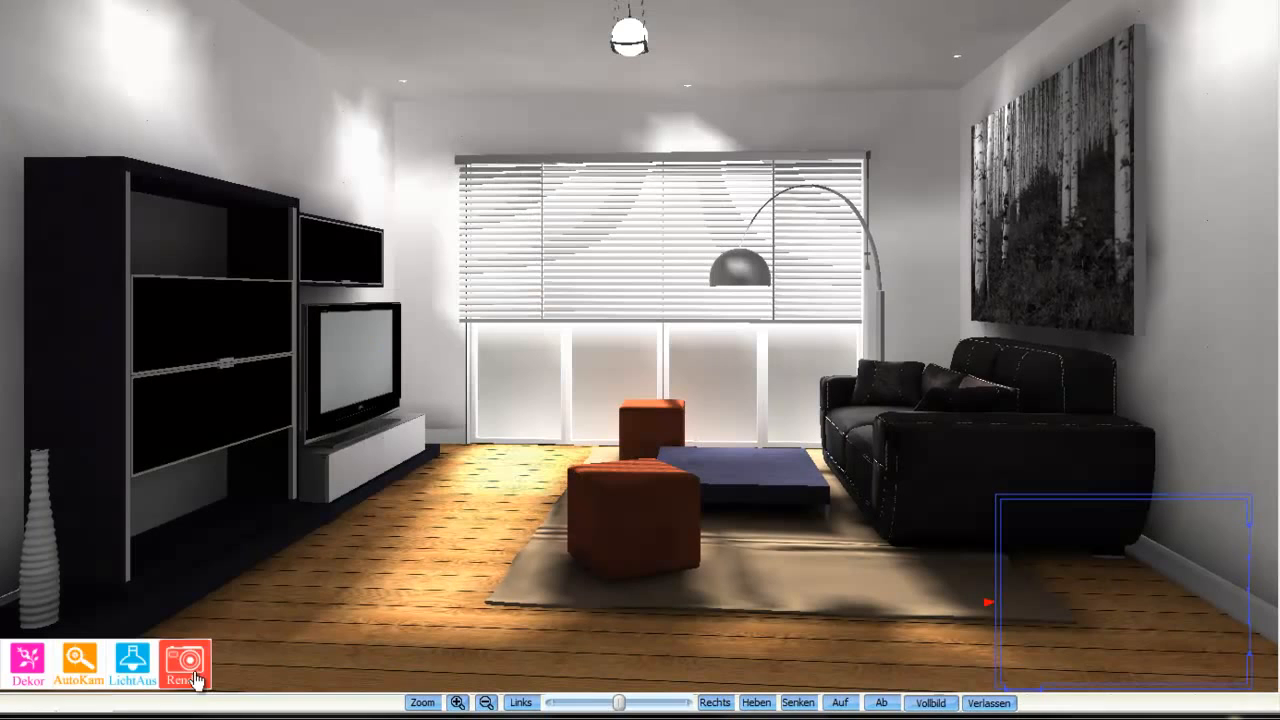
Render the room towards the window front with Schnelleffekt and save the image as Test in Dokumenter.
{"action": "left_click", "coordinate": [196, 680]}
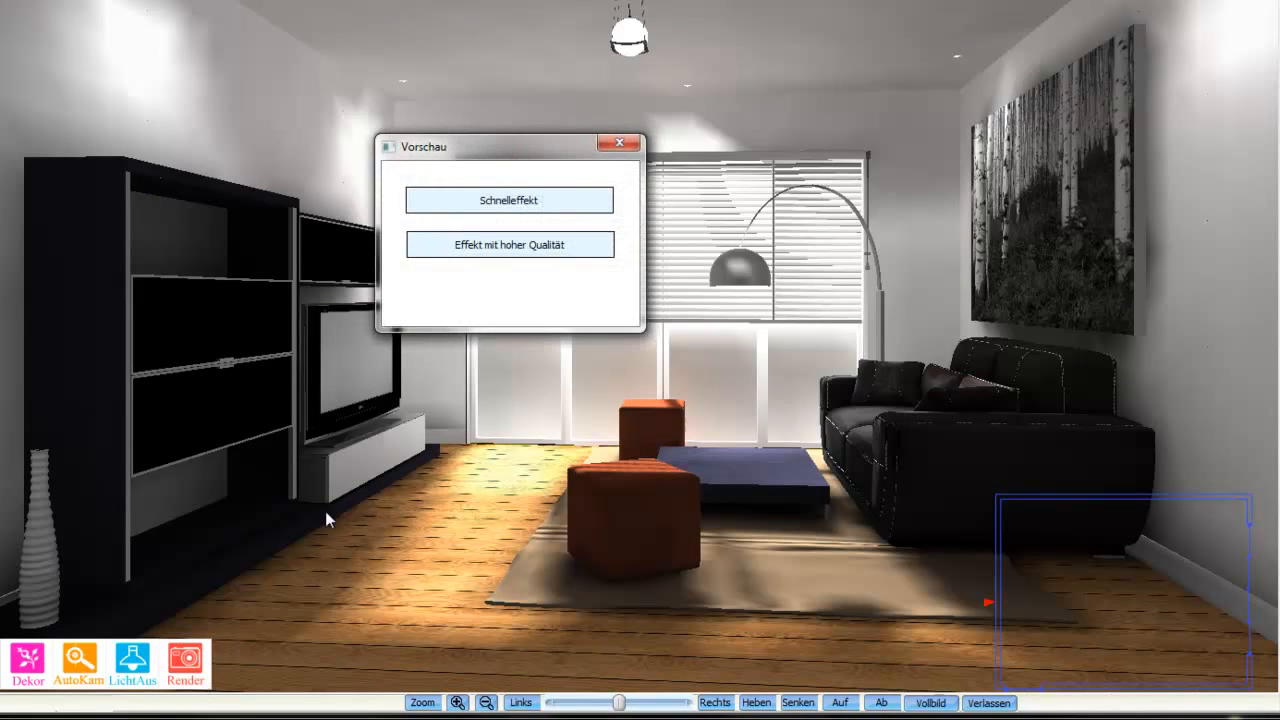
{"action": "left_click", "coordinate": [526, 200]}
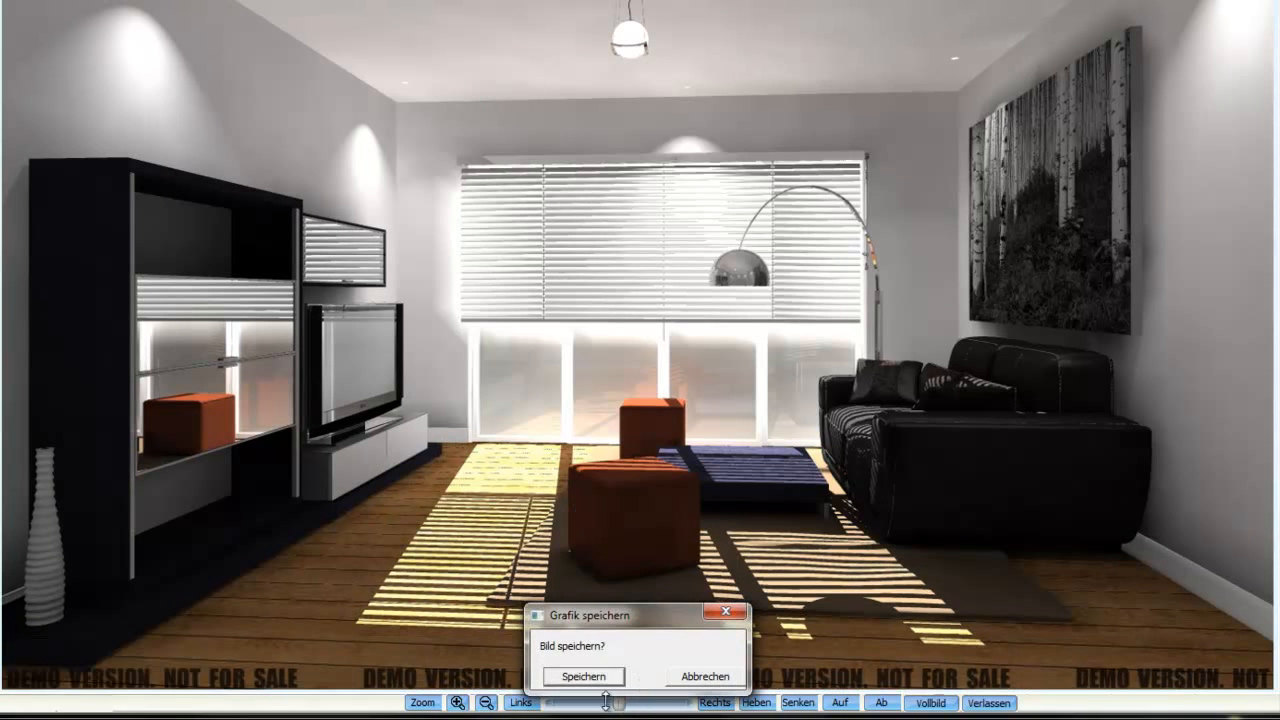
{"action": "left_click", "coordinate": [600, 678]}
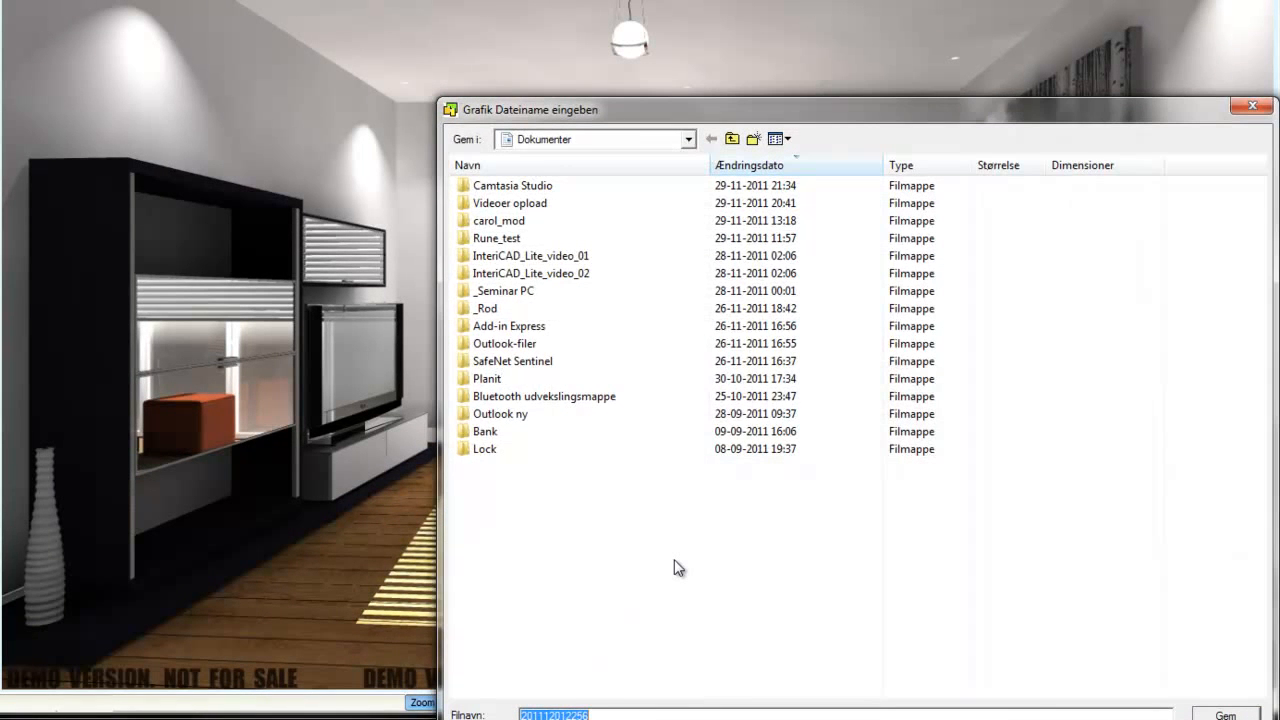
{"action": "type", "text": "Test"}
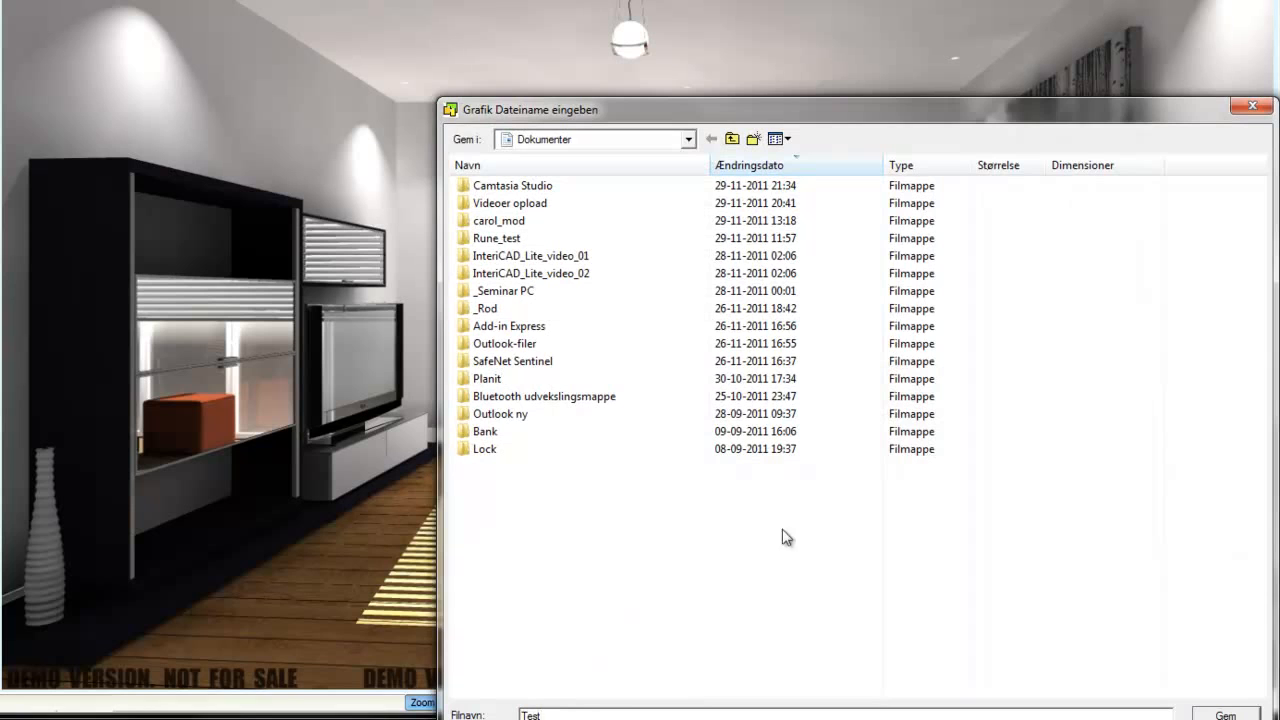
{"action": "left_click", "coordinate": [1226, 714]}
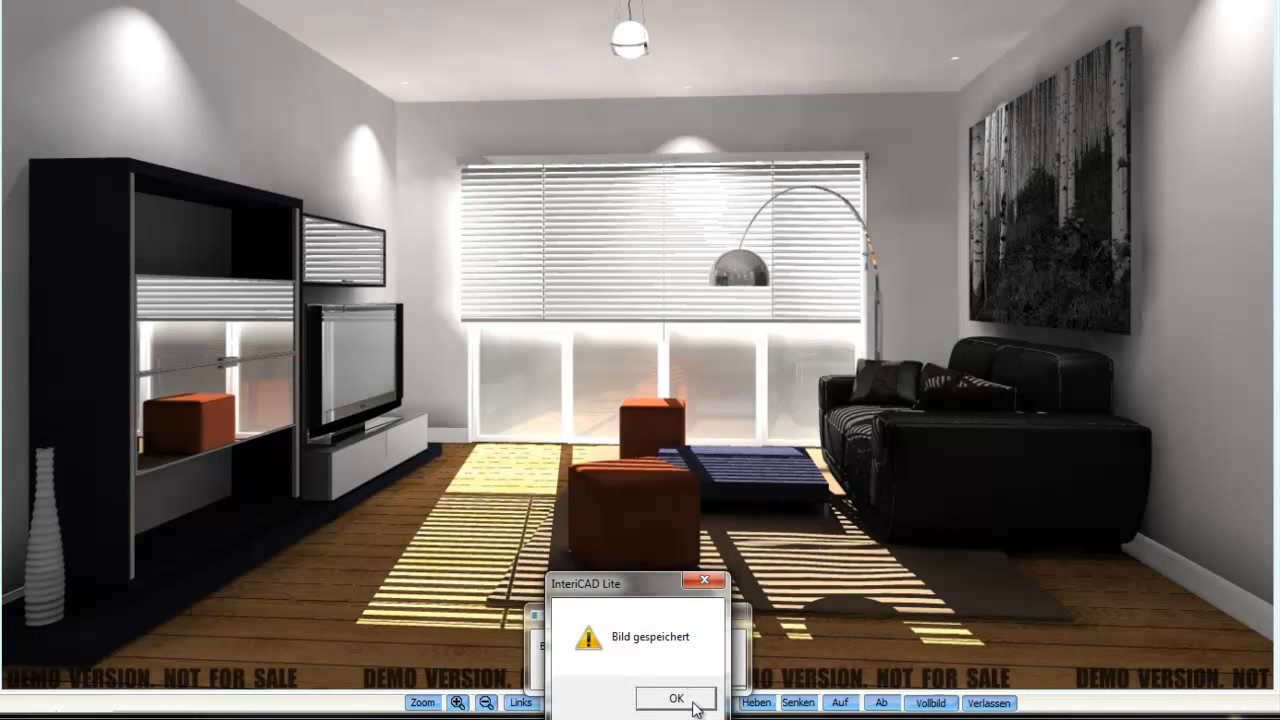
{"action": "left_click", "coordinate": [680, 700]}
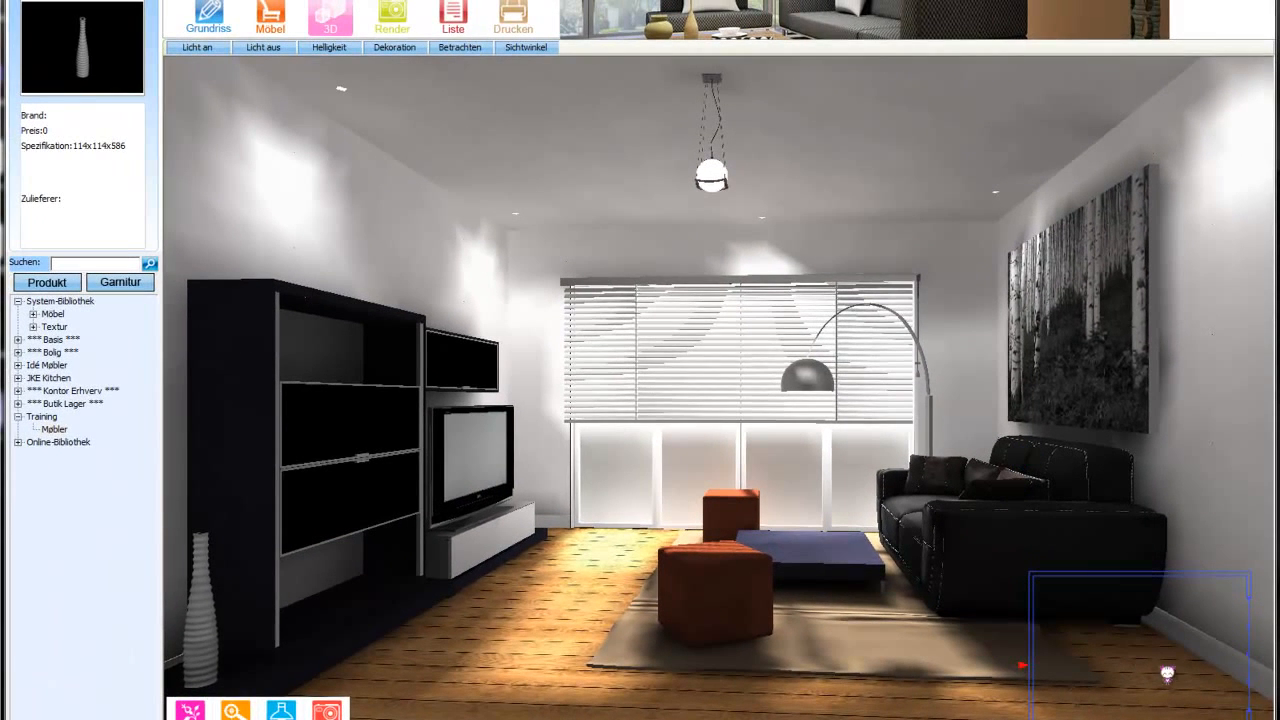
Render a head-on picture of the wall unit and television with Schnelleffekt and save the image in Dokumenter.
{"action": "left_click_drag", "start_coordinate": [1165, 672], "coordinate": [1164, 652]}
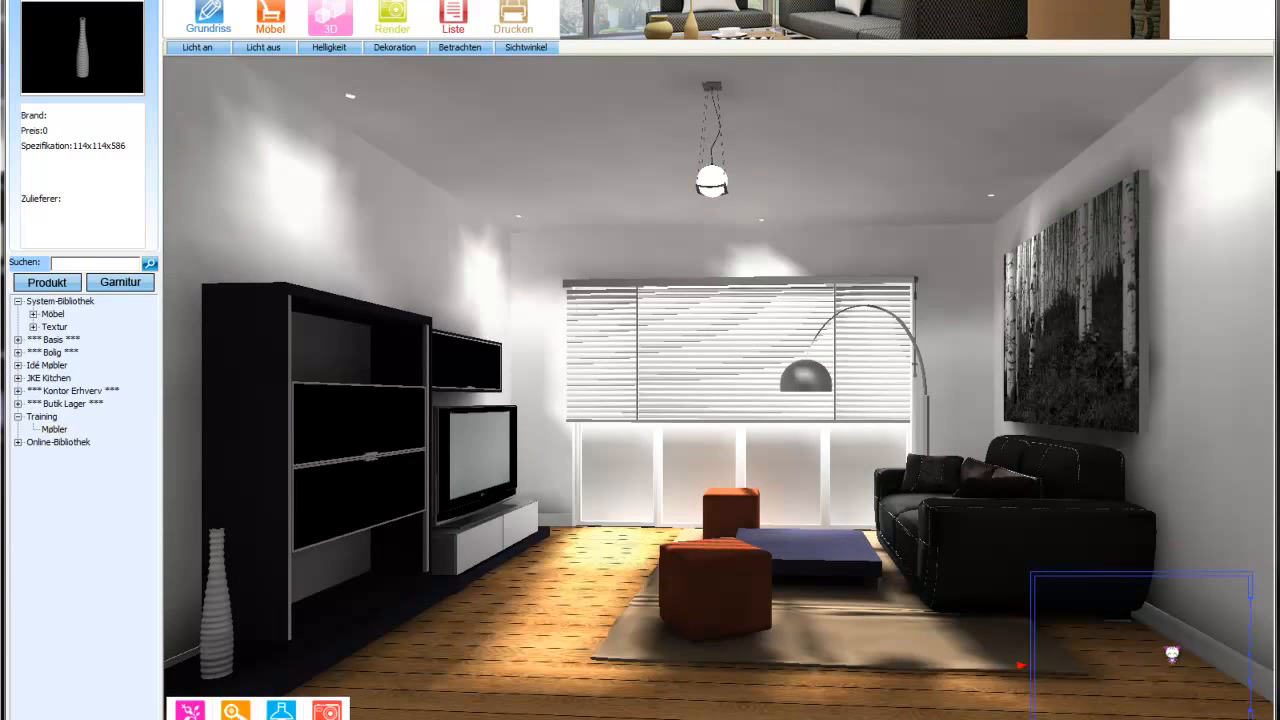
{"action": "left_click", "coordinate": [1172, 655]}
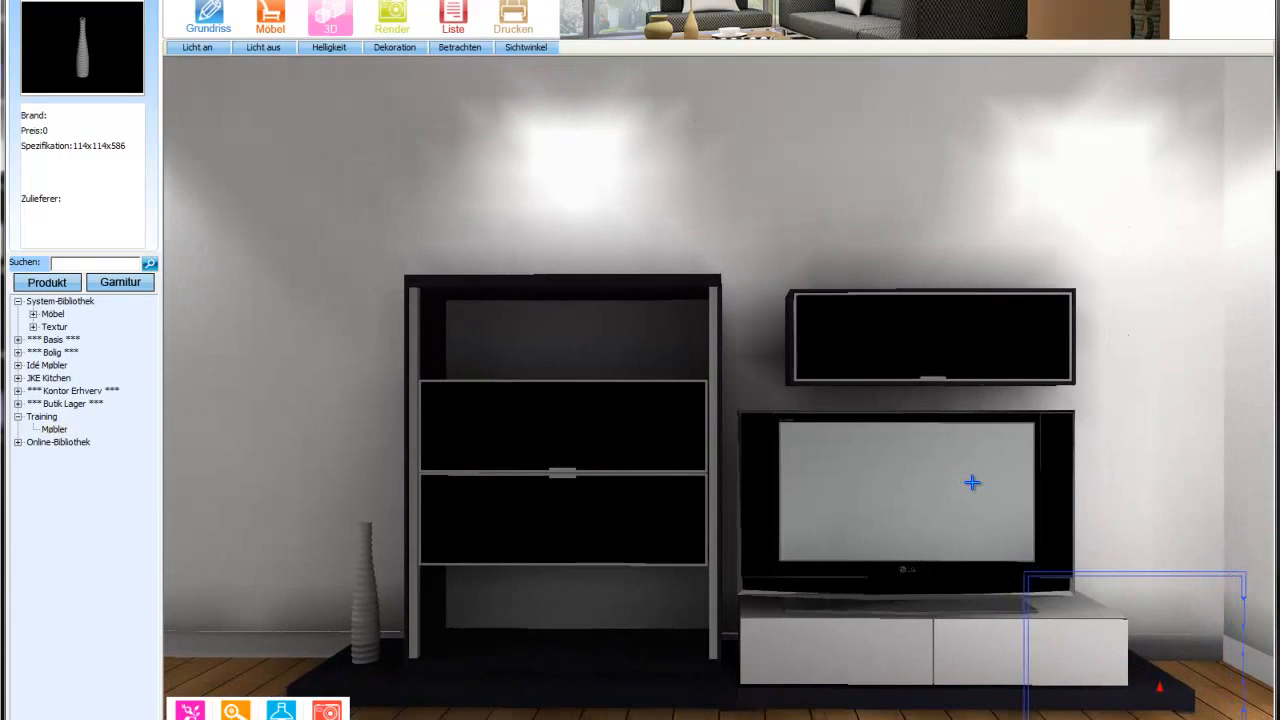
{"action": "left_click", "coordinate": [328, 710]}
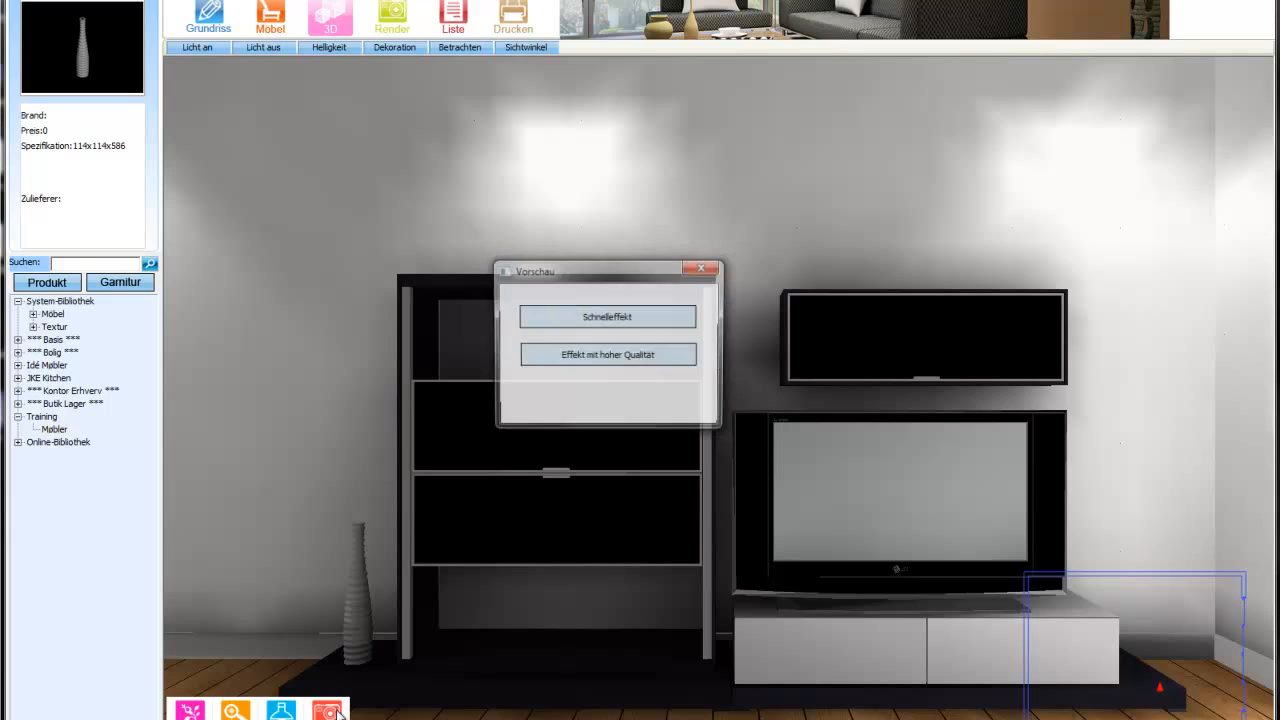
{"action": "left_click", "coordinate": [646, 316]}
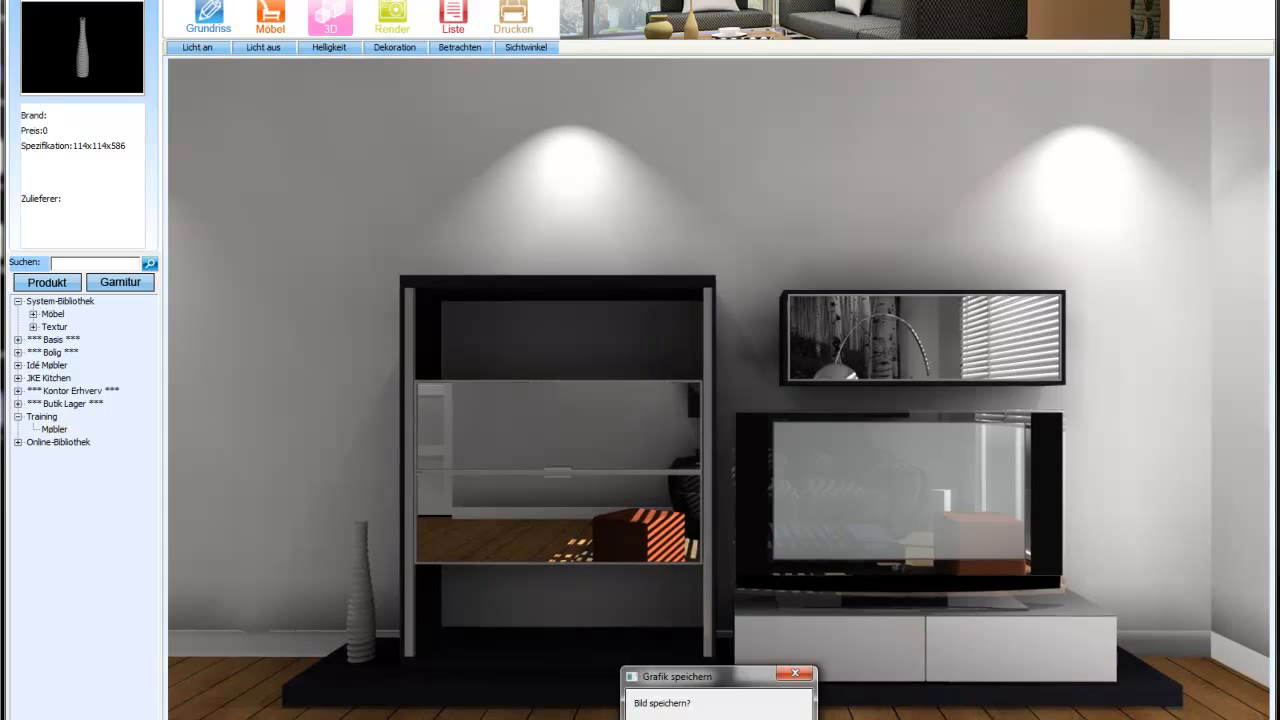
{"action": "left_click", "coordinate": [641, 717]}
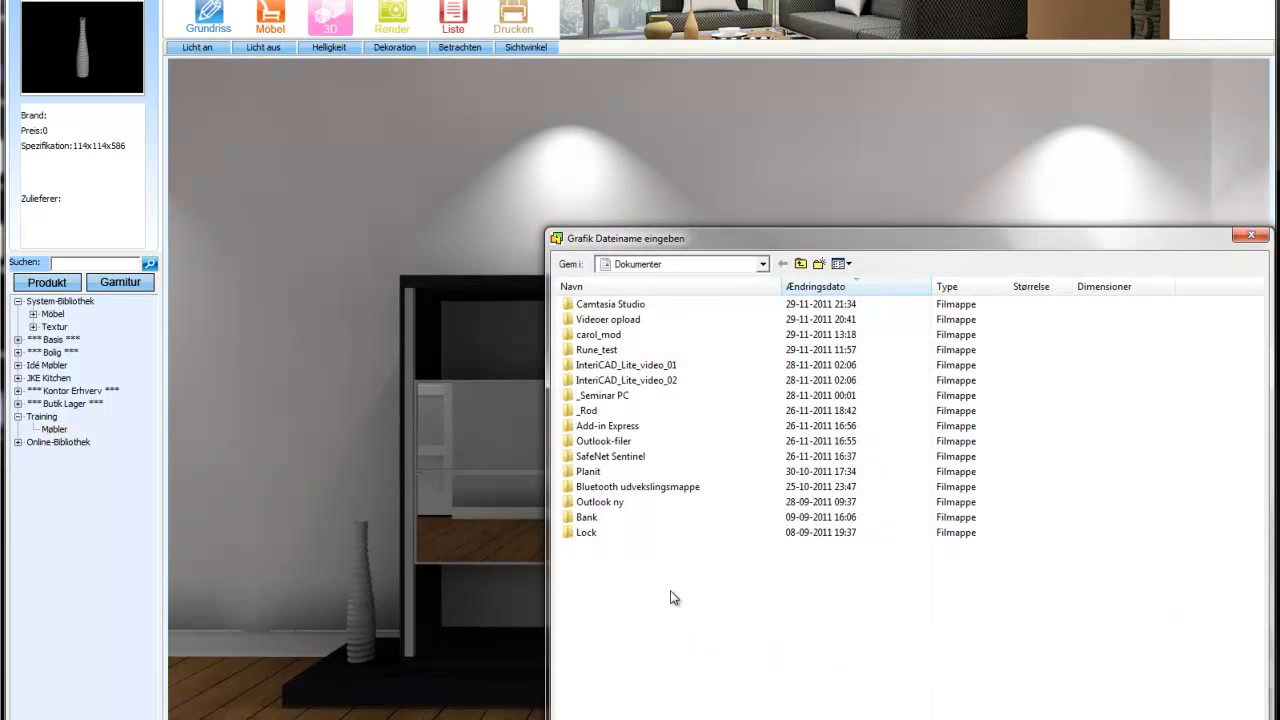
{"action": "key", "text": "Return"}
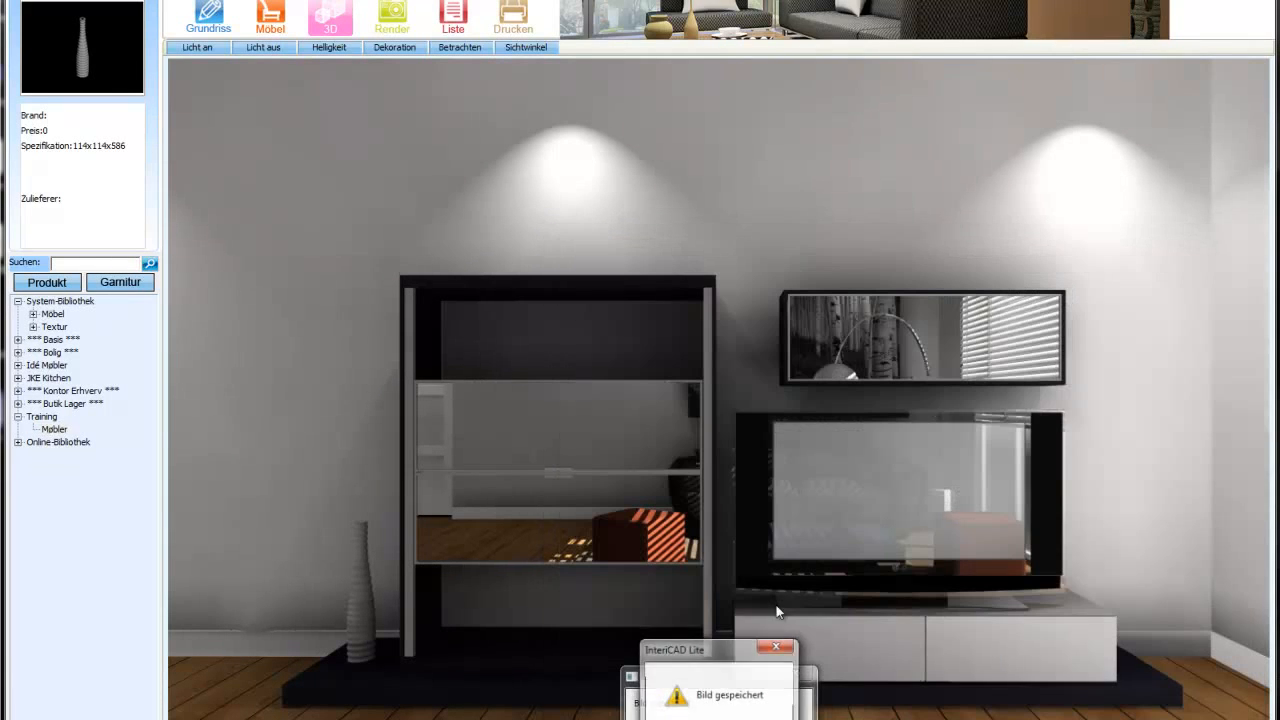
{"action": "key", "text": "Return"}
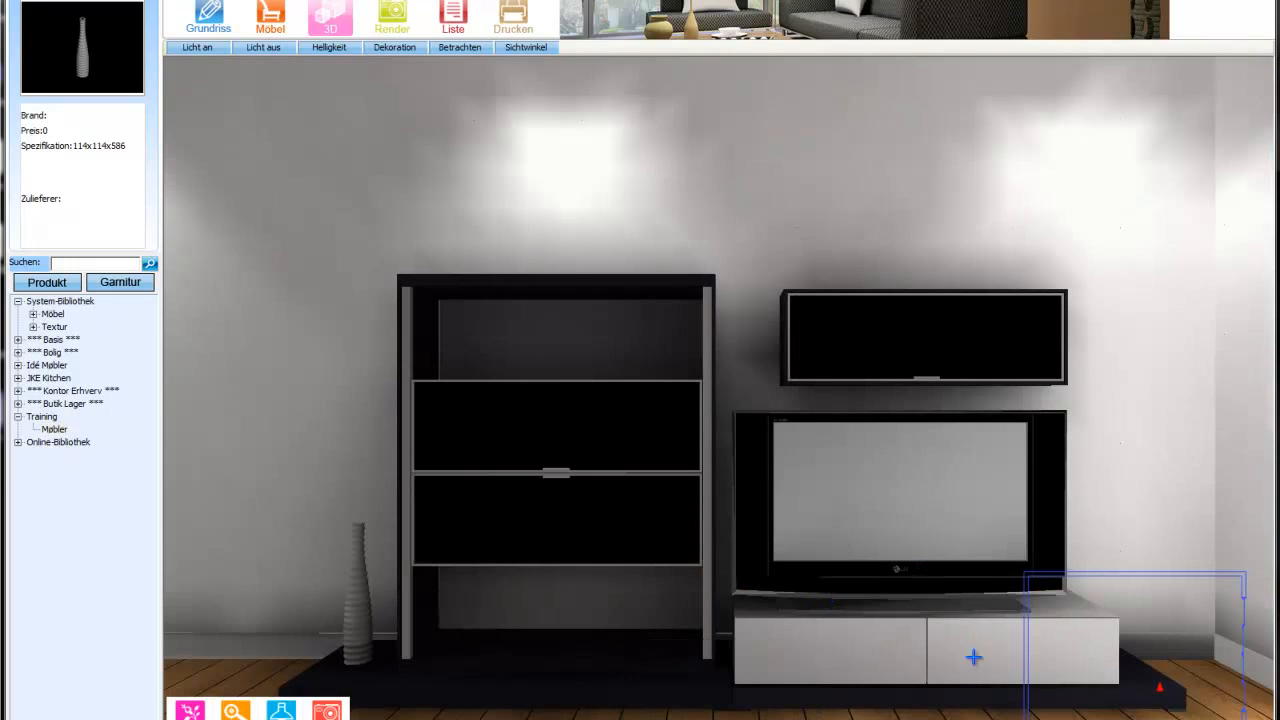
Recolour the living room's main wall material pale yellow with HSV 62, 0.41 and 0.99 in the Materialeditor.
{"action": "left_click", "coordinate": [1086, 650]}
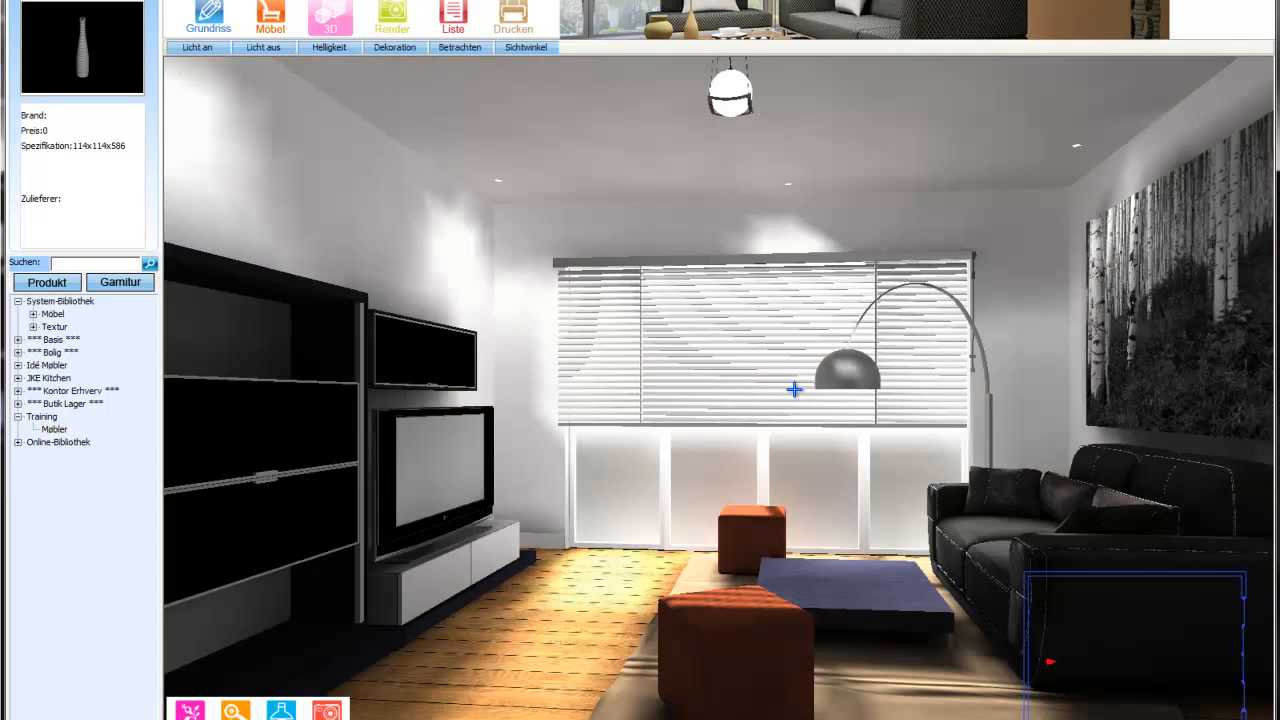
{"action": "scroll", "coordinate": [799, 360], "scroll_direction": "down", "scroll_amount": 2}
{"action": "left_click_drag", "start_coordinate": [801, 362], "coordinate": [815, 359]}
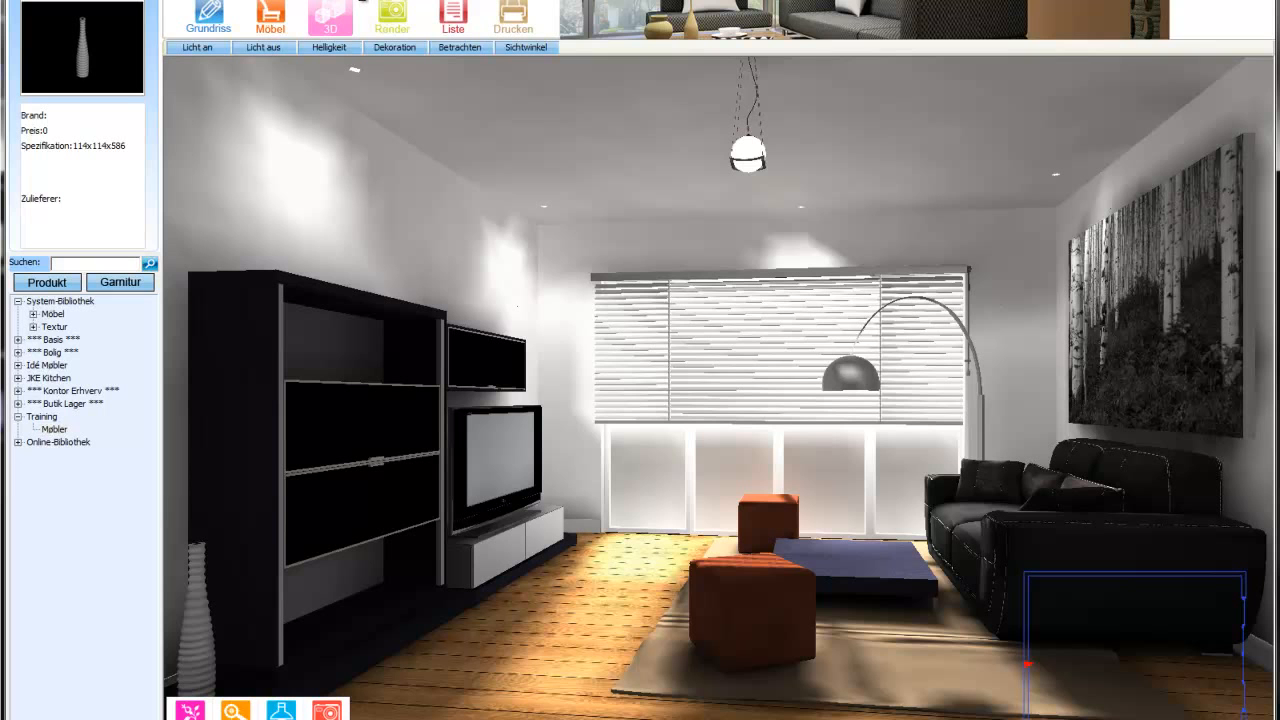
{"action": "right_click", "coordinate": [362, 2]}
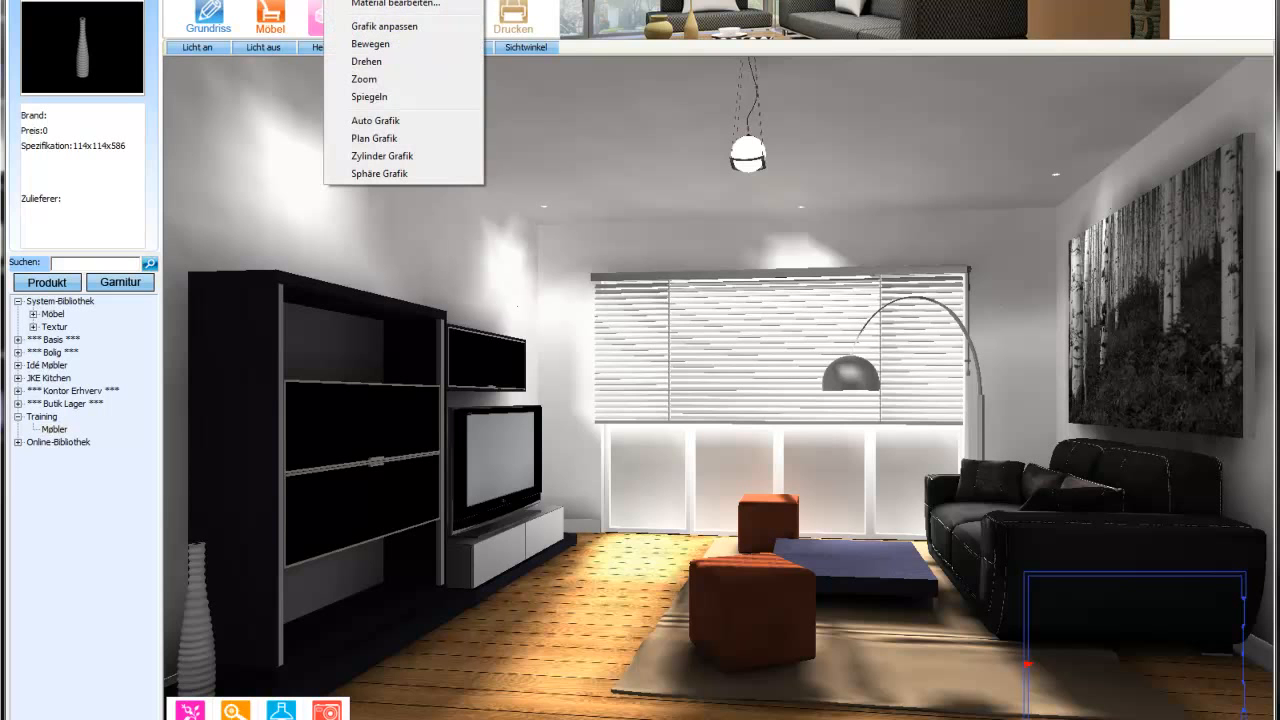
{"action": "left_click", "coordinate": [375, 5]}
{"action": "left_click", "coordinate": [272, 205]}
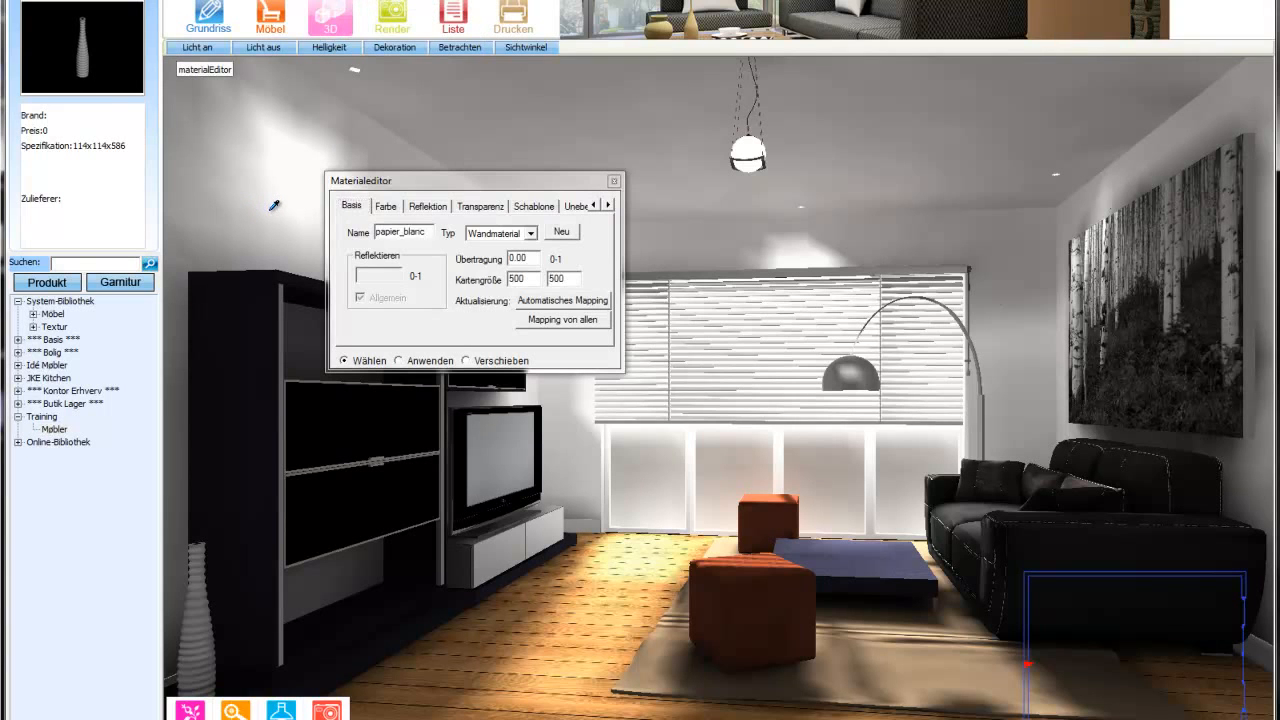
{"action": "left_click", "coordinate": [397, 211]}
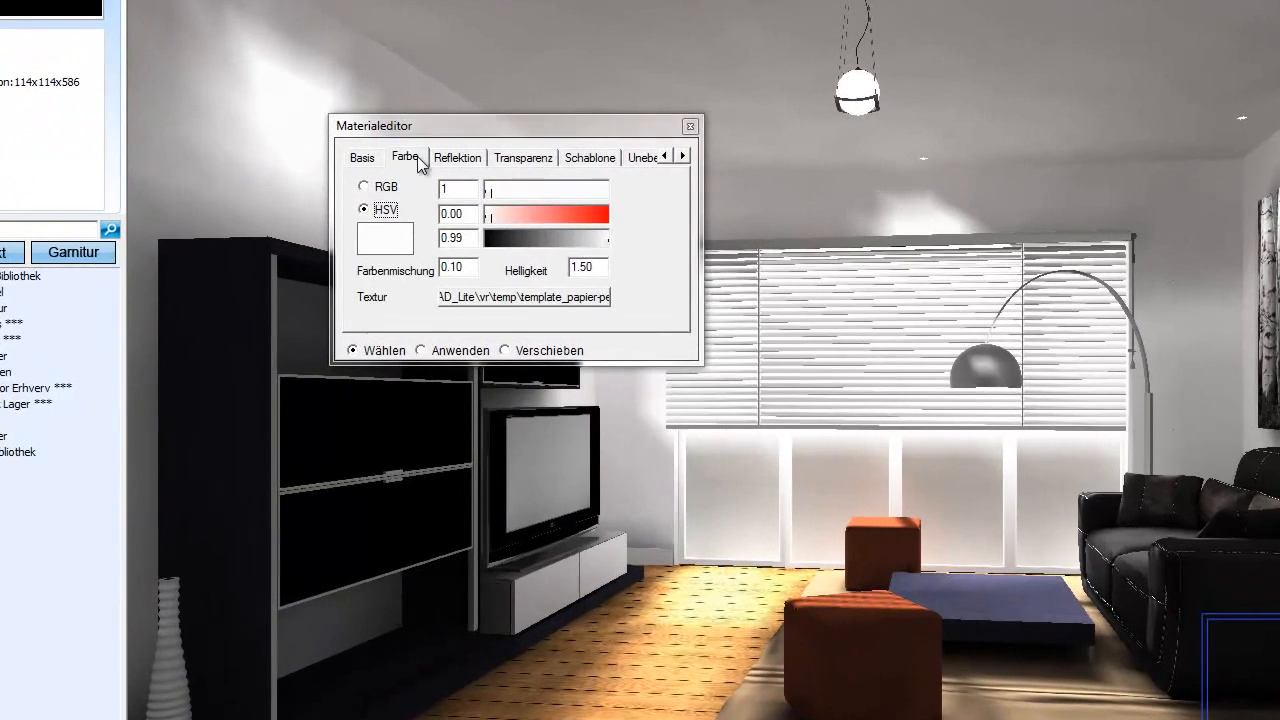
{"action": "left_click_drag", "start_coordinate": [495, 128], "coordinate": [618, 248]}
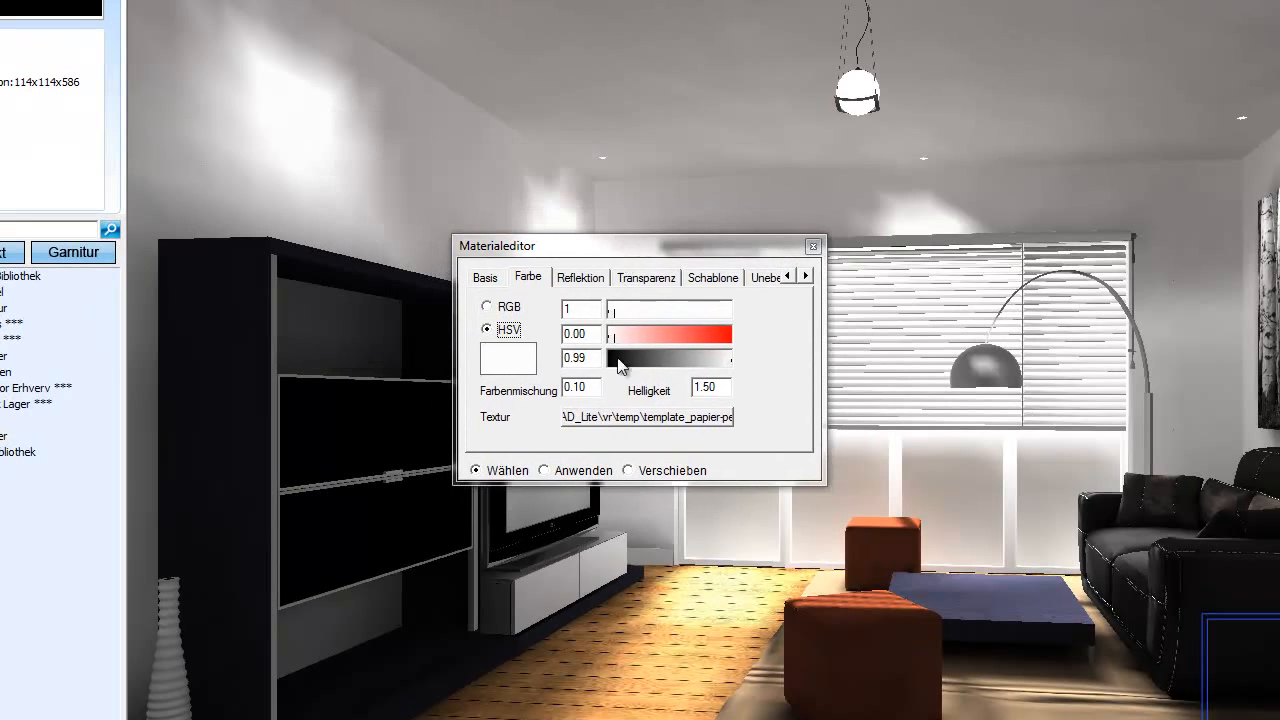
{"action": "left_click", "coordinate": [622, 340]}
{"action": "mouse_move", "coordinate": [622, 340]}
{"action": "left_mouse_down"}
{"action": "mouse_move", "coordinate": [632, 336]}
{"action": "mouse_move", "coordinate": [612, 314]}
{"action": "mouse_move", "coordinate": [634, 314]}
{"action": "mouse_move", "coordinate": [657, 339]}
{"action": "mouse_move", "coordinate": [657, 316]}
{"action": "mouse_move", "coordinate": [631, 318]}
{"action": "left_mouse_up"}
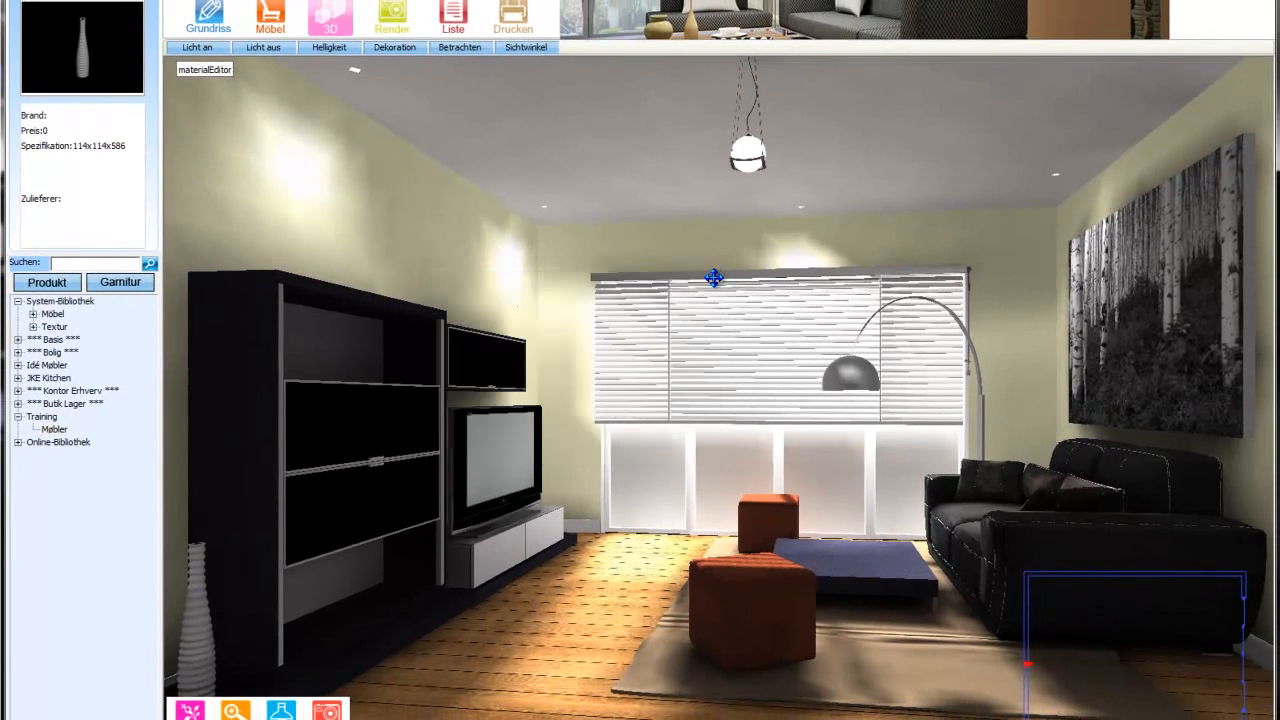
Look through the wall materials under Basis, Vægge, including the Væv fint and Speciel vægge groups.
{"action": "left_click", "coordinate": [18, 340]}
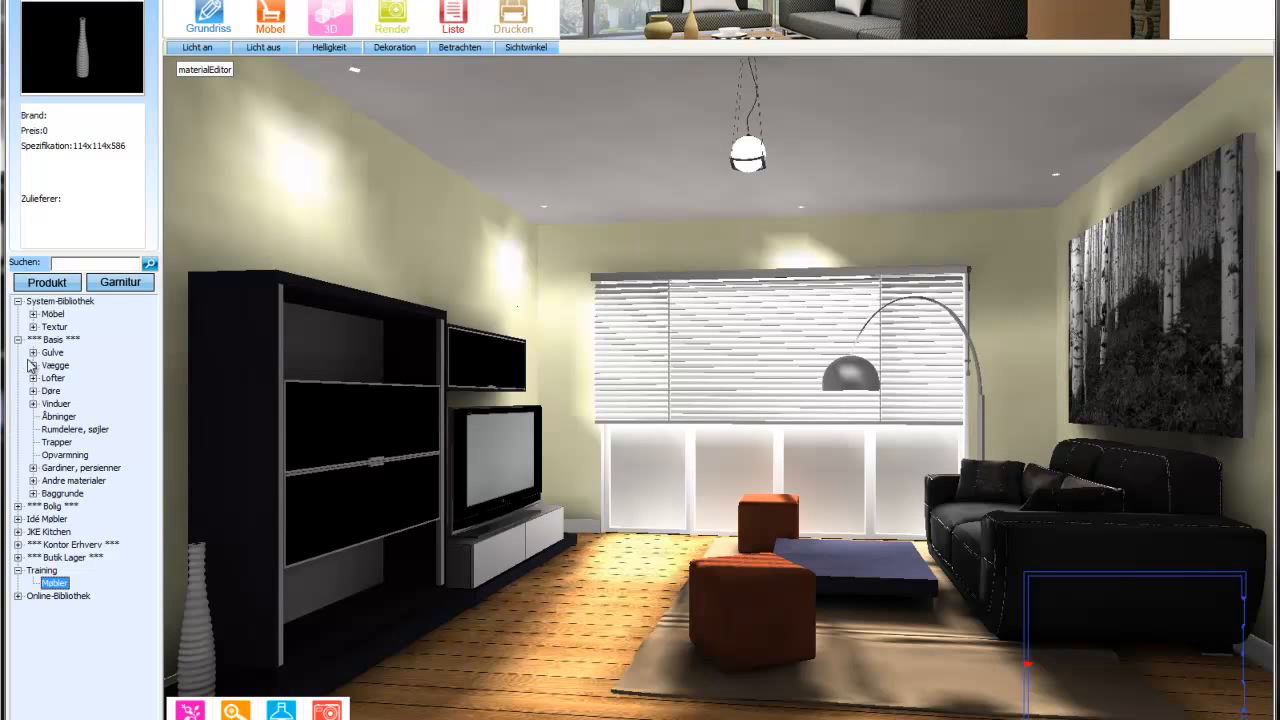
{"action": "left_click", "coordinate": [34, 366]}
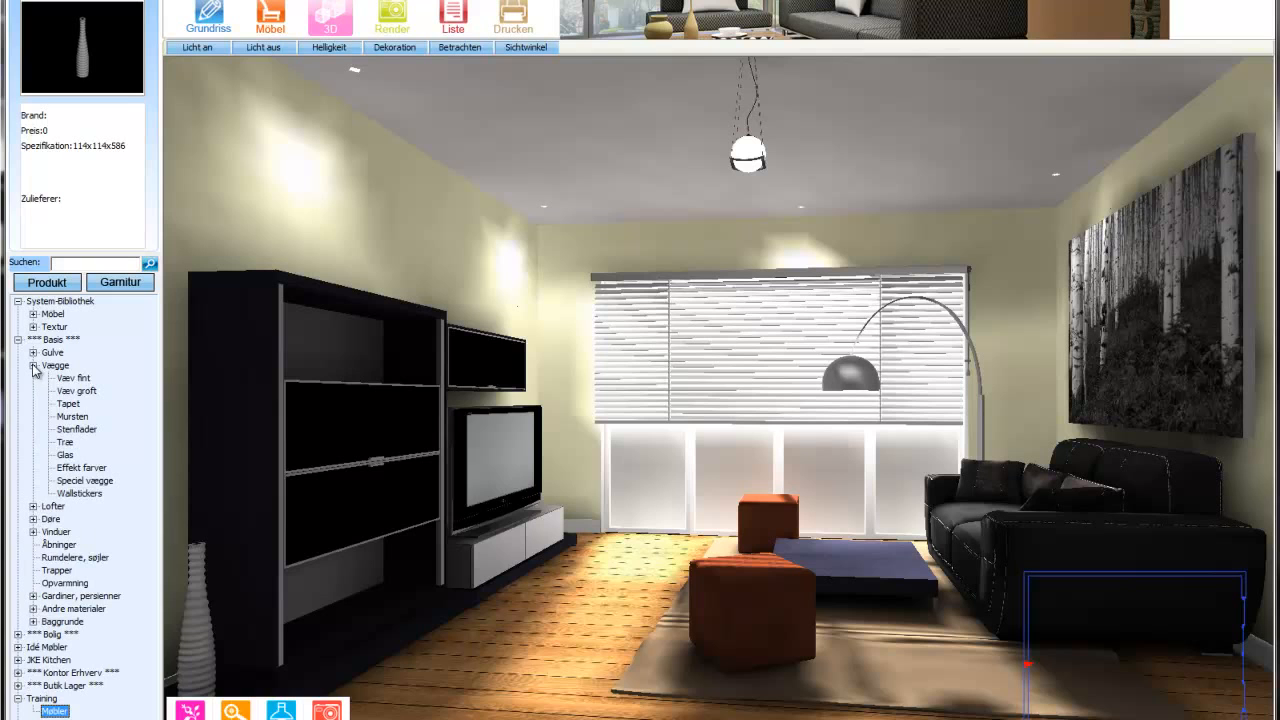
{"action": "left_click", "coordinate": [86, 380]}
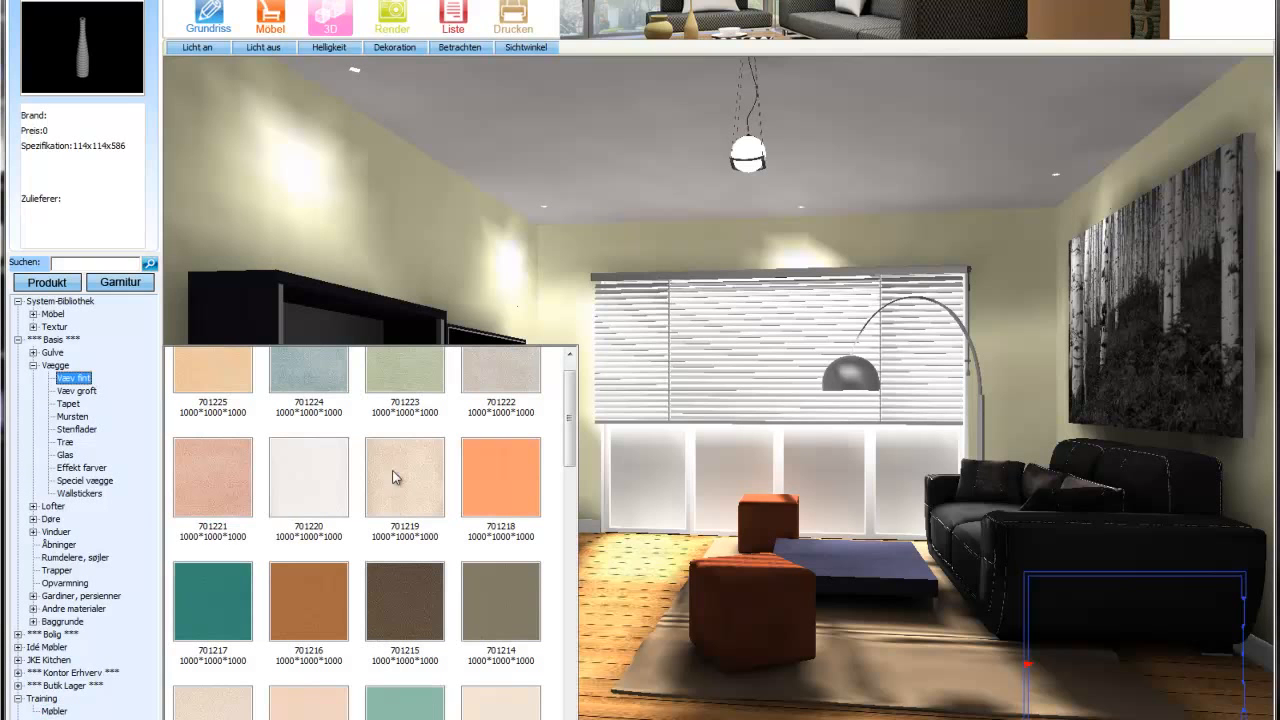
{"action": "left_click", "coordinate": [99, 482]}
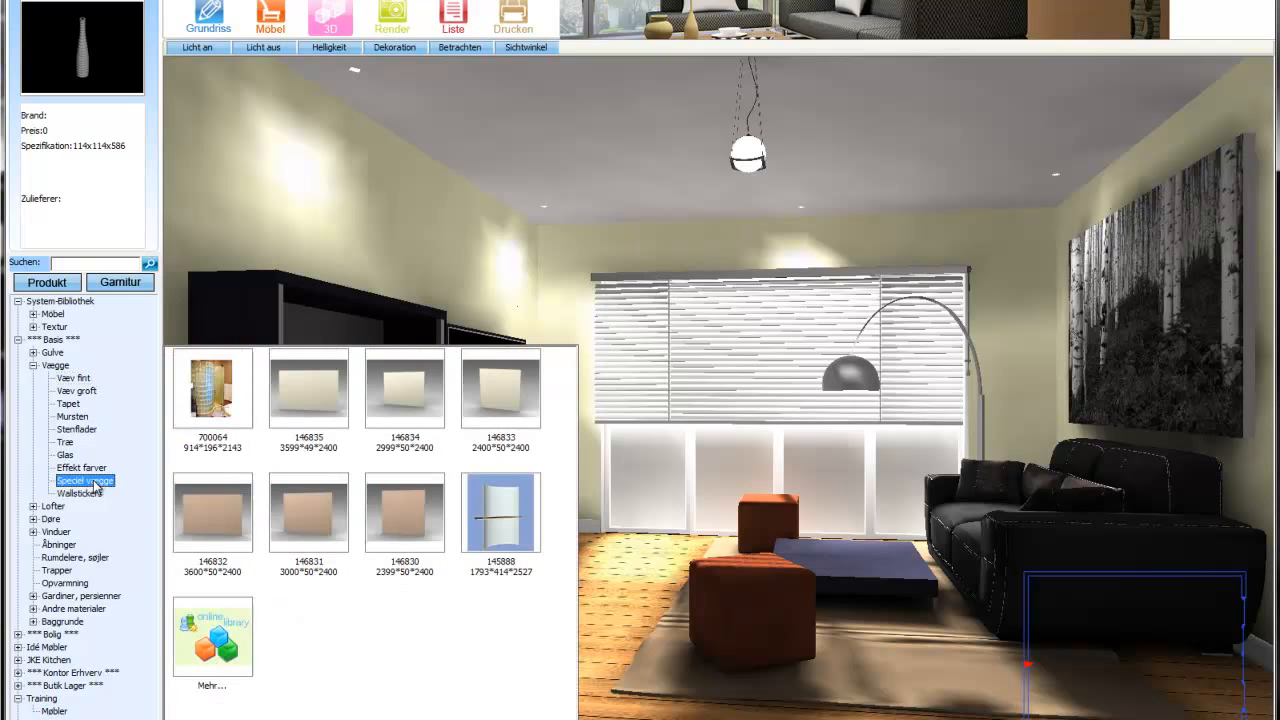
Cover the window wall with the patterned texture 701353 from the Effekt farver group.
{"action": "left_click", "coordinate": [80, 468]}
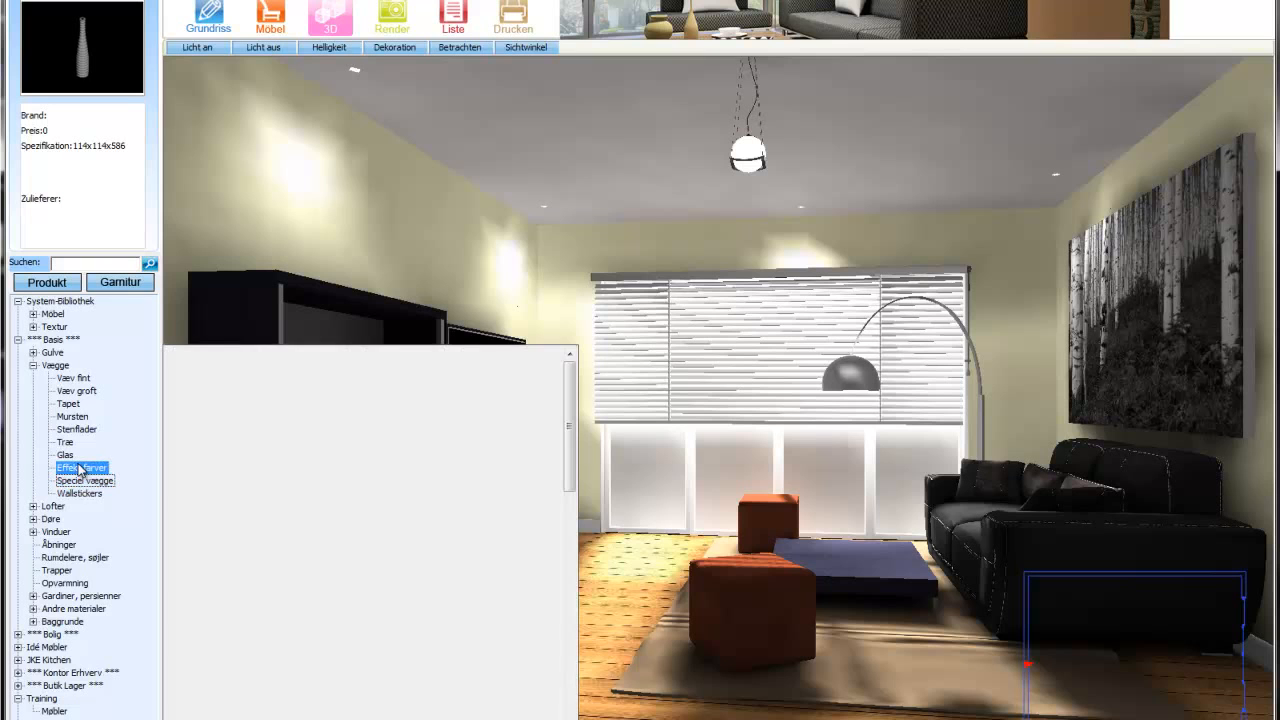
{"action": "left_click", "coordinate": [567, 422]}
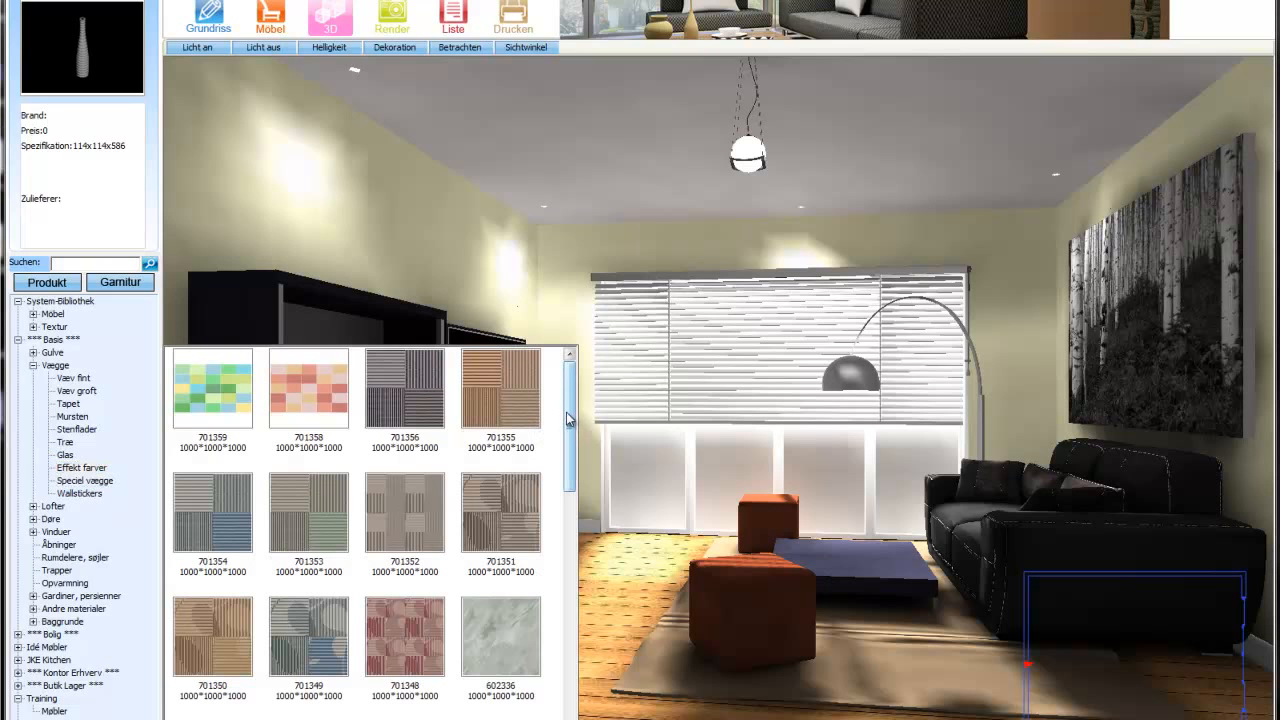
{"action": "left_click", "coordinate": [310, 532]}
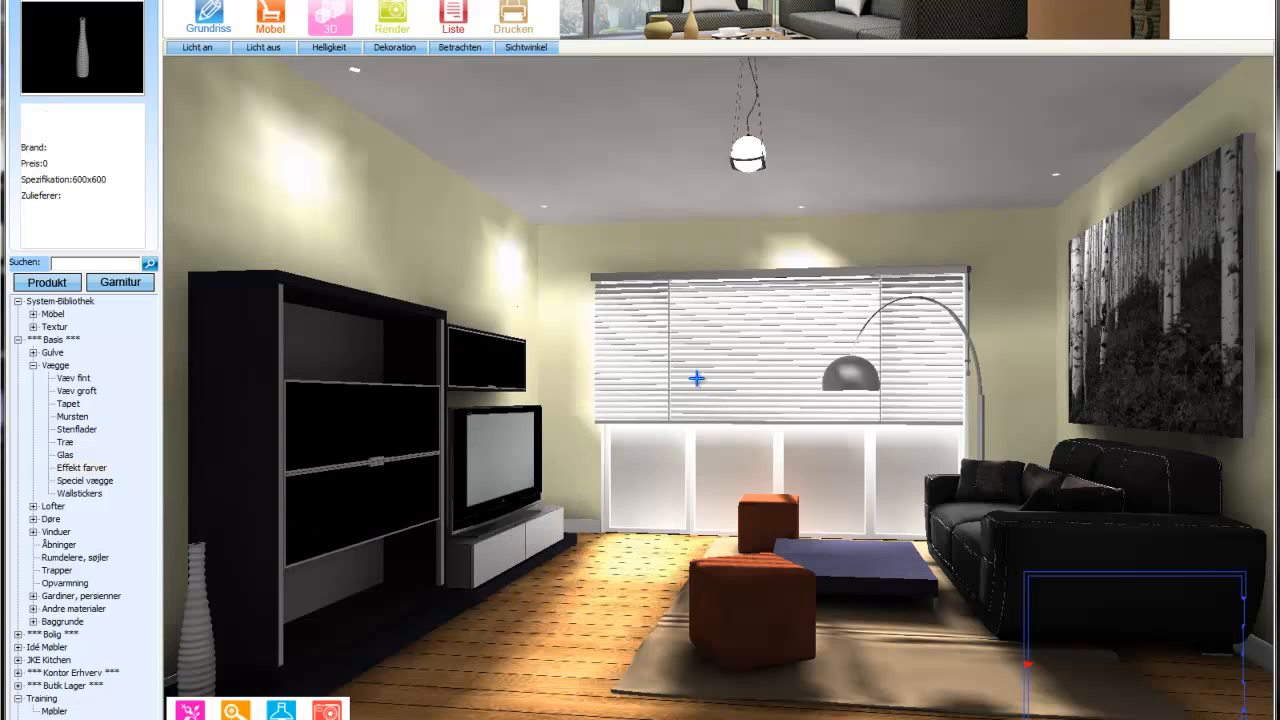
{"action": "left_click", "coordinate": [680, 252]}
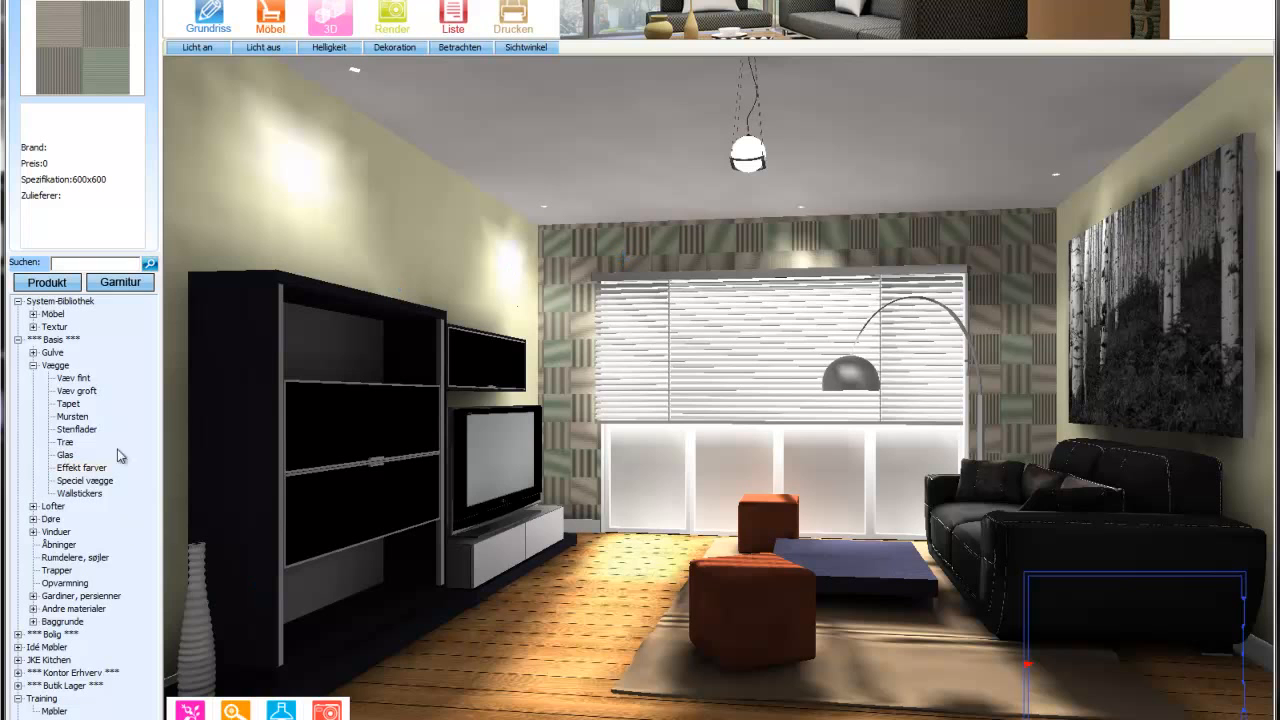
Cover the window wall with the light yellow texture 701205 from the Væv fint group.
{"action": "left_click", "coordinate": [78, 378]}
{"action": "left_click_drag", "start_coordinate": [569, 416], "coordinate": [569, 503]}
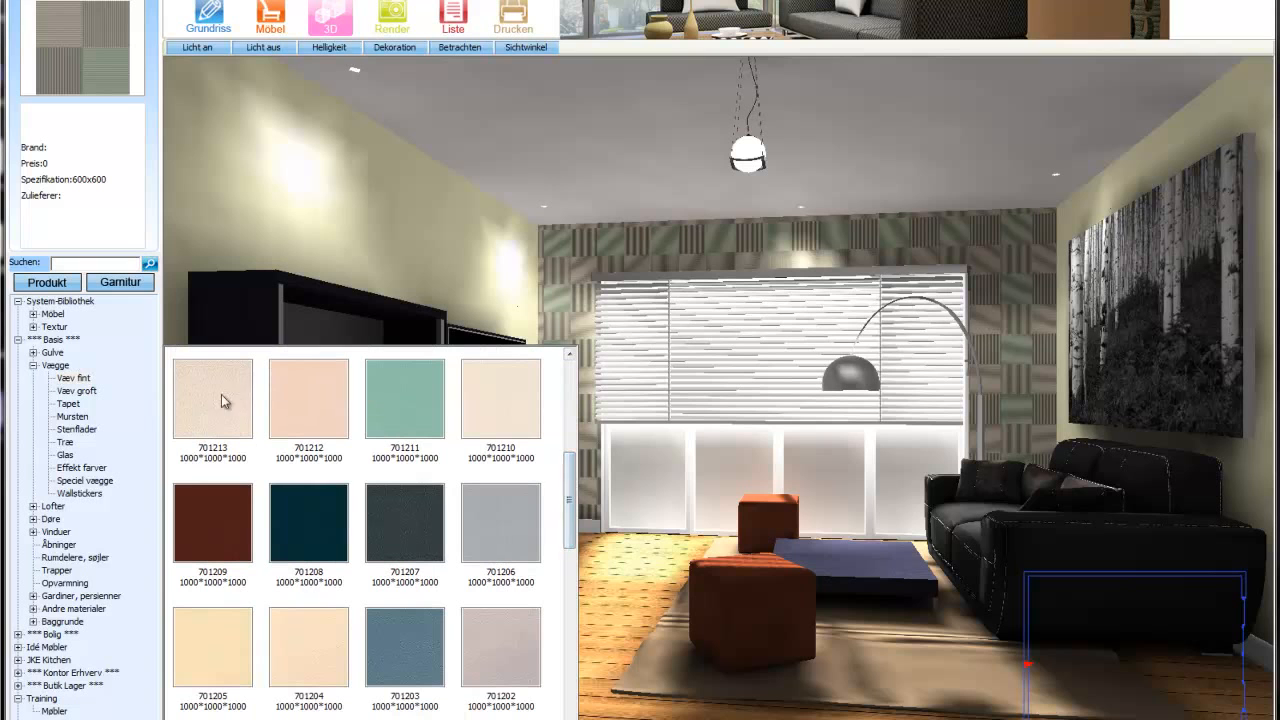
{"action": "left_click", "coordinate": [237, 657]}
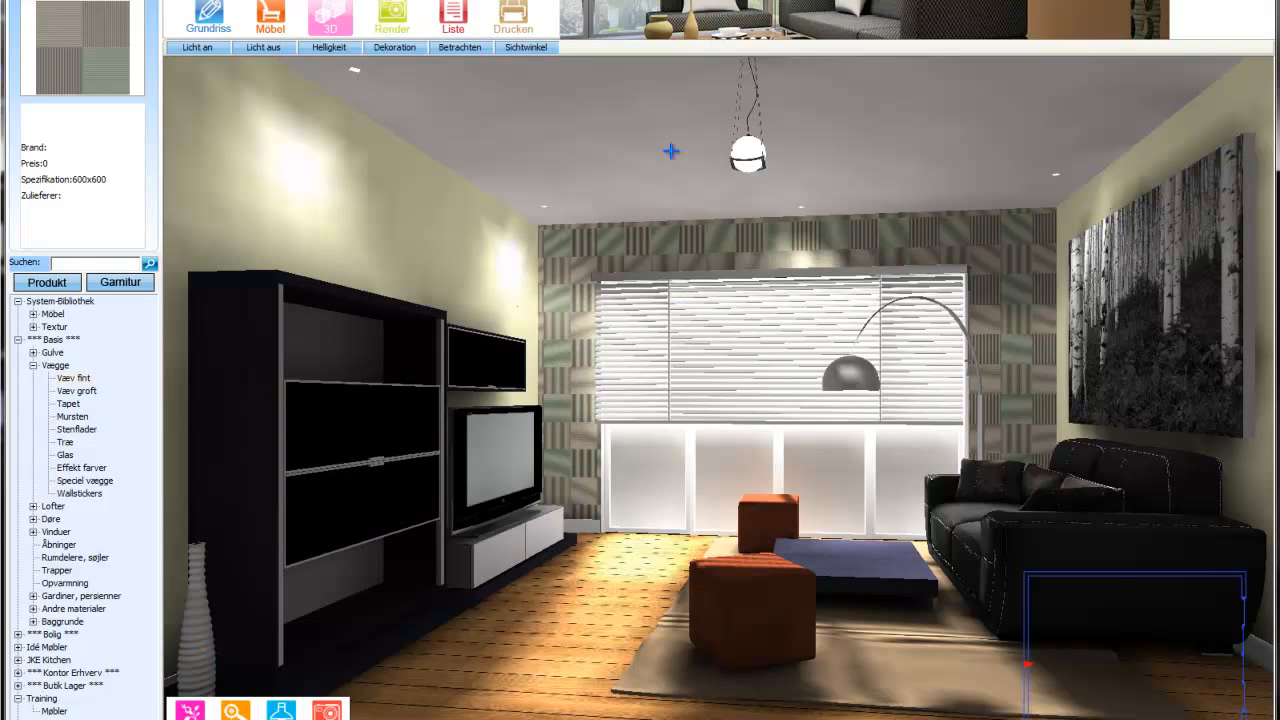
{"action": "left_click", "coordinate": [716, 241]}
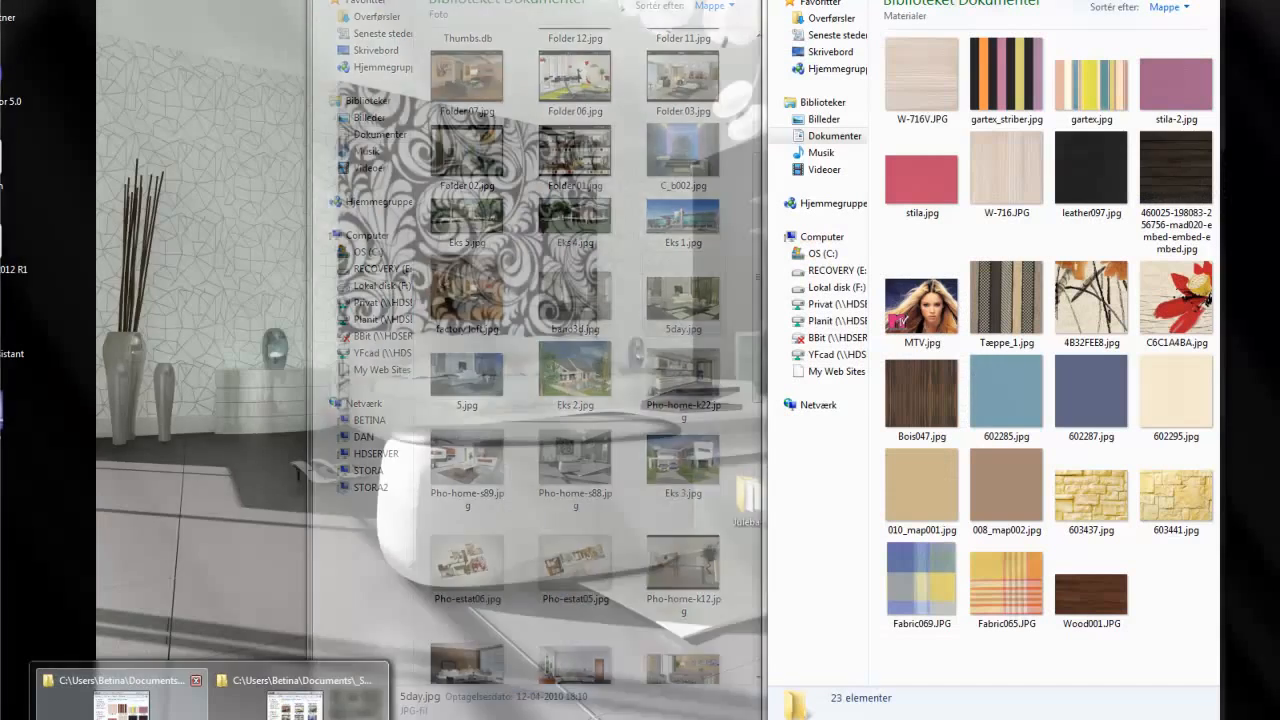
From the Materialer folder, apply C6C1A4BA.jpg to the picture above the sofa and MTV.jpg to the television screen.
{"action": "left_click", "coordinate": [208, 695]}
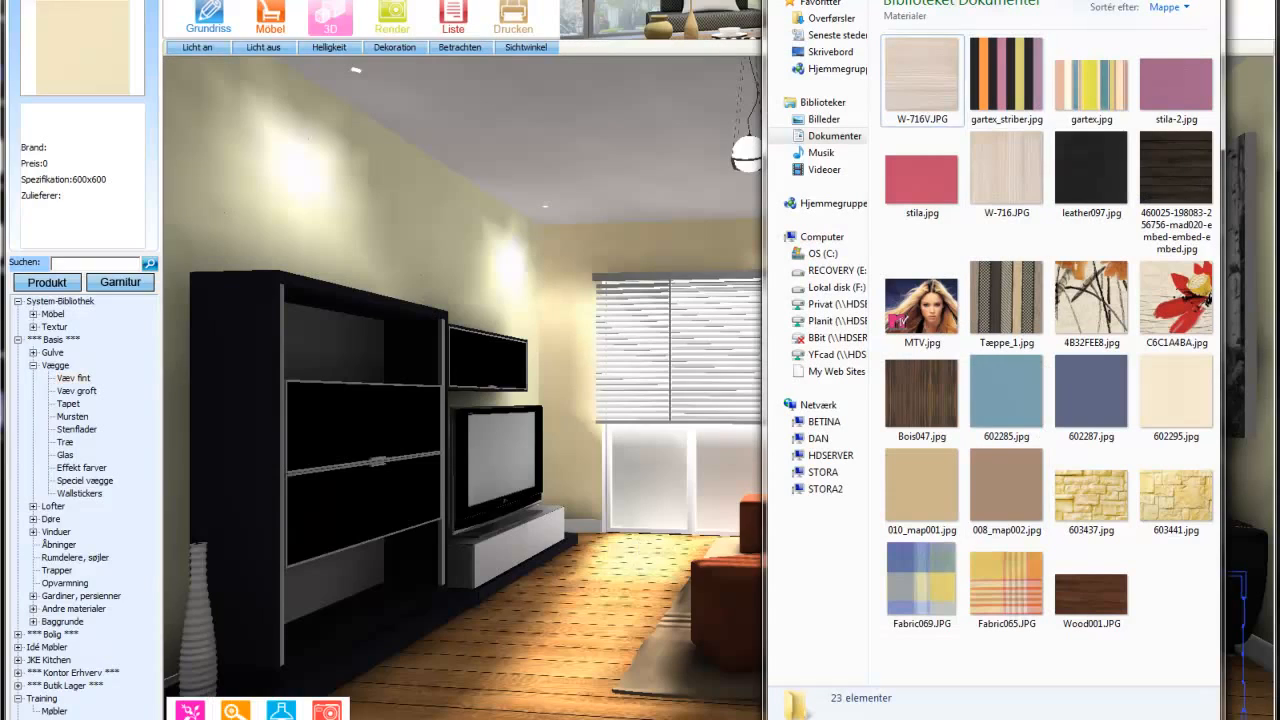
{"action": "left_click_drag", "start_coordinate": [1062, 0], "coordinate": [348, 3]}
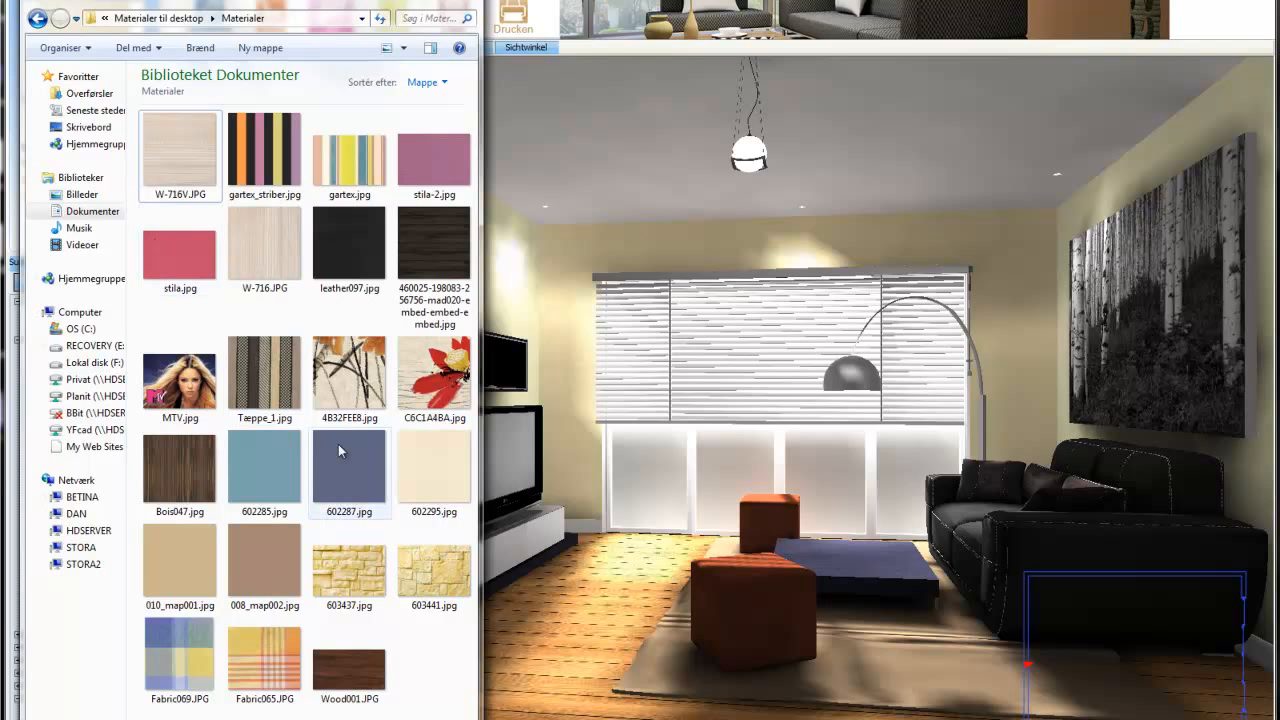
{"action": "left_click", "coordinate": [432, 398]}
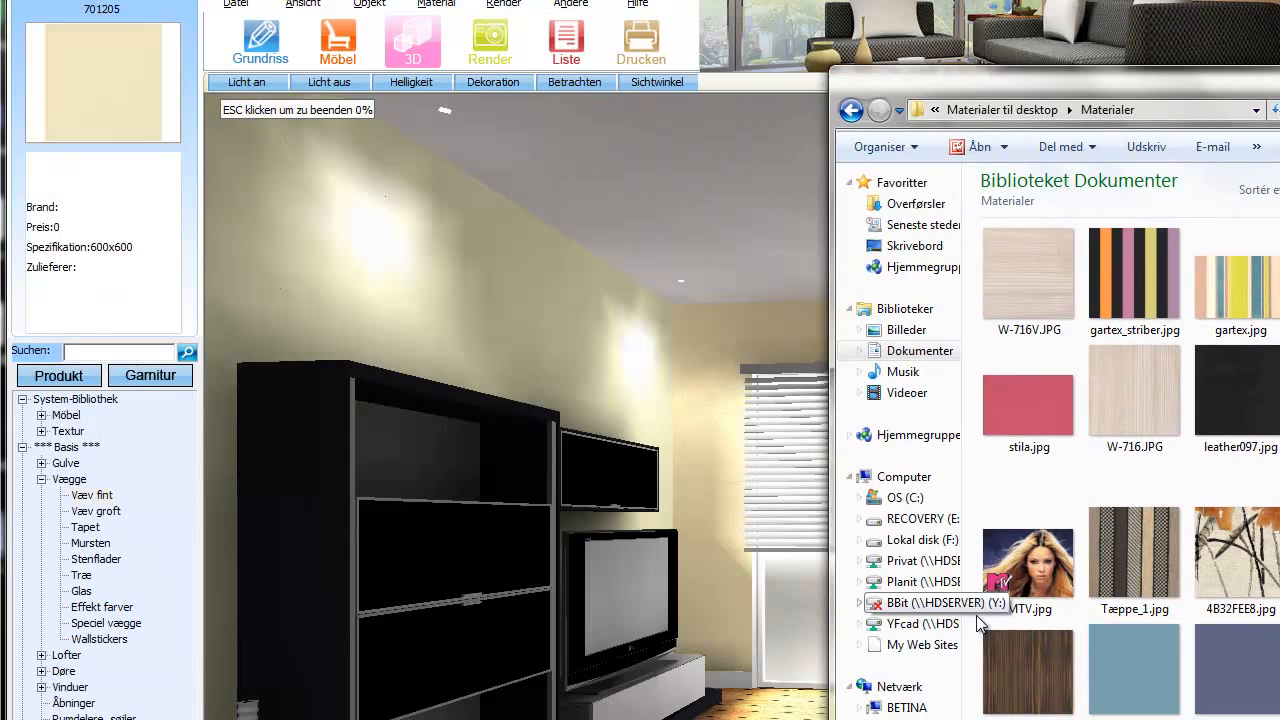
{"action": "left_click_drag", "start_coordinate": [1030, 570], "coordinate": [603, 572]}
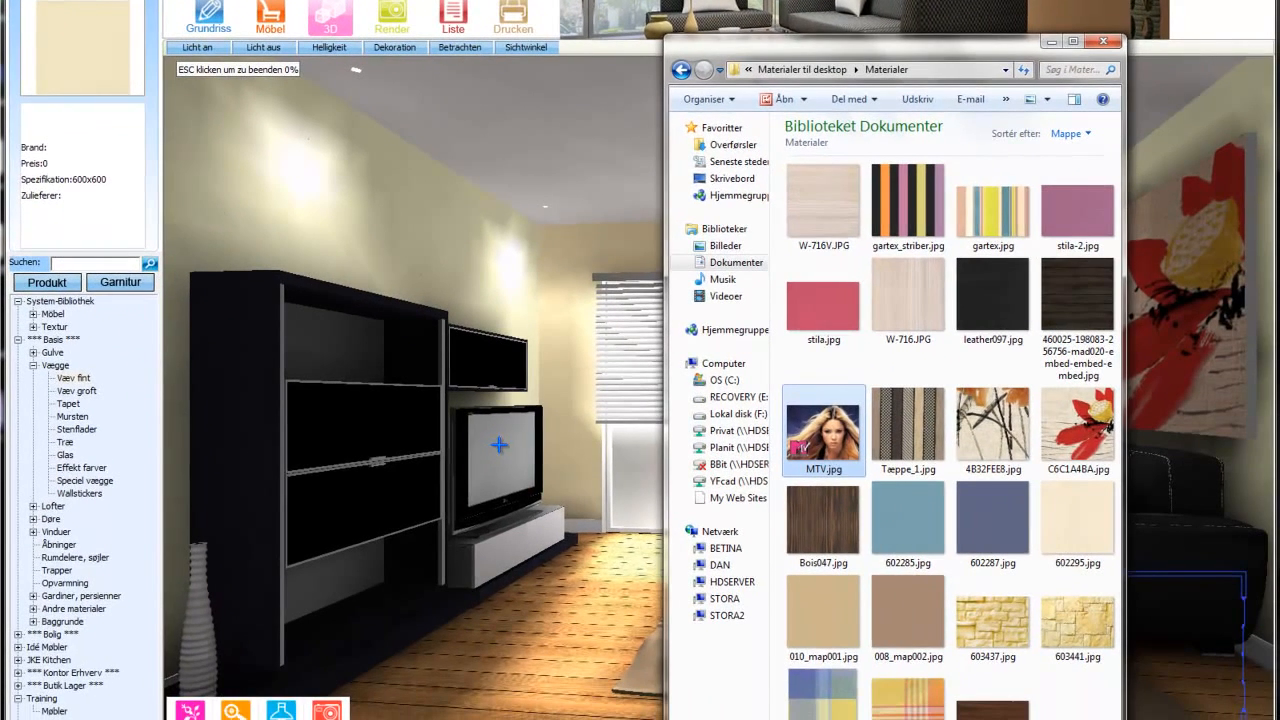
{"action": "left_click", "coordinate": [499, 445]}
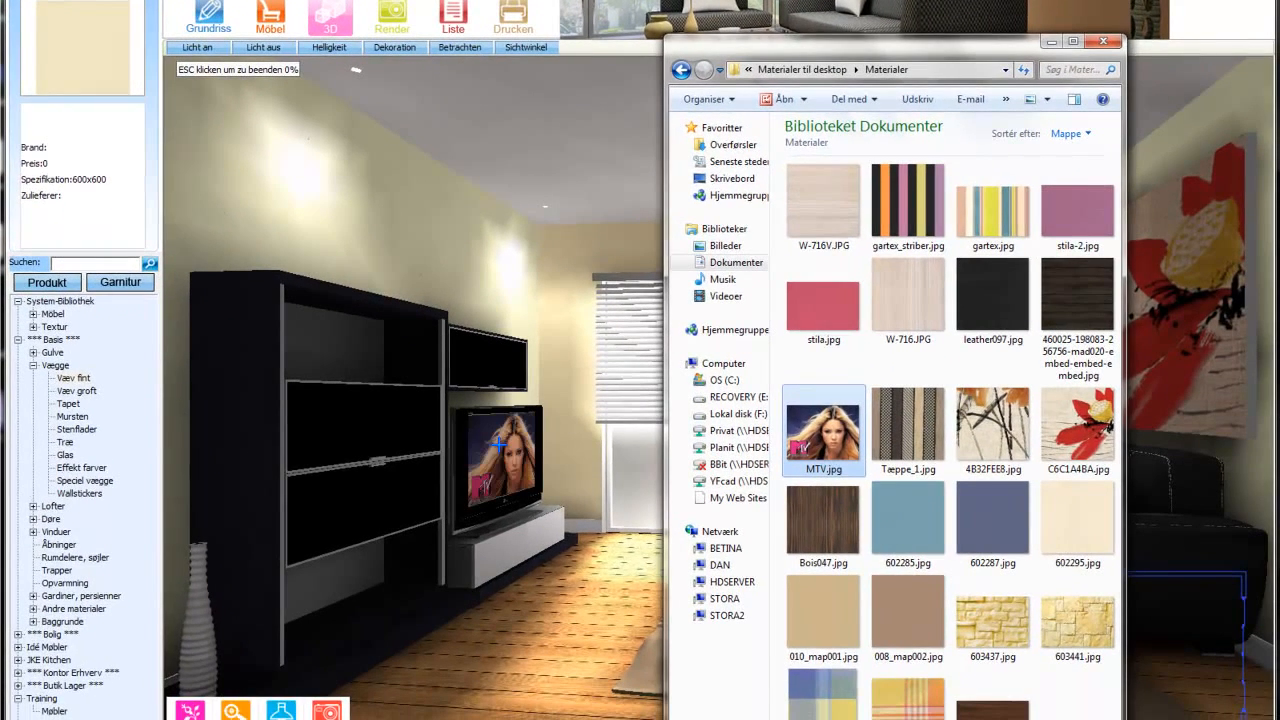
Apply the striped carpet image Tæppe_1.jpg from the Materialer folder to the rug under the coffee table.
{"action": "left_click_drag", "start_coordinate": [954, 52], "coordinate": [269, 0]}
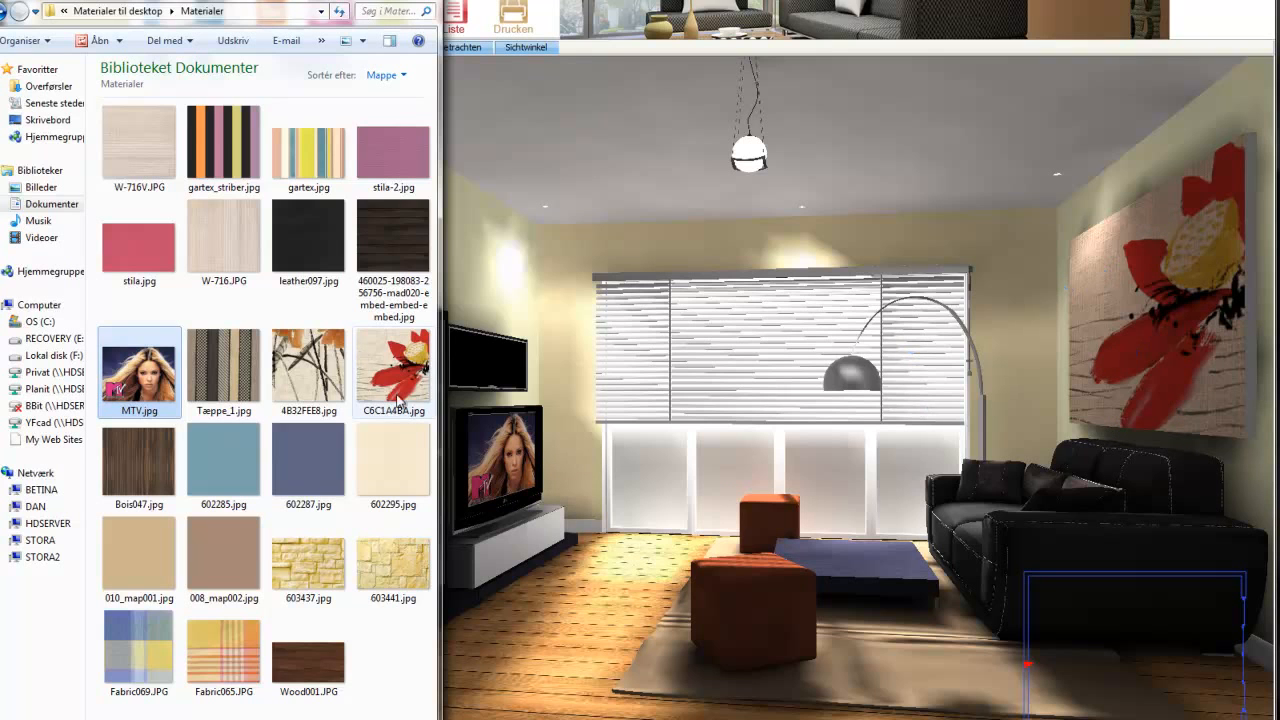
{"action": "left_click_drag", "start_coordinate": [221, 365], "coordinate": [923, 668]}
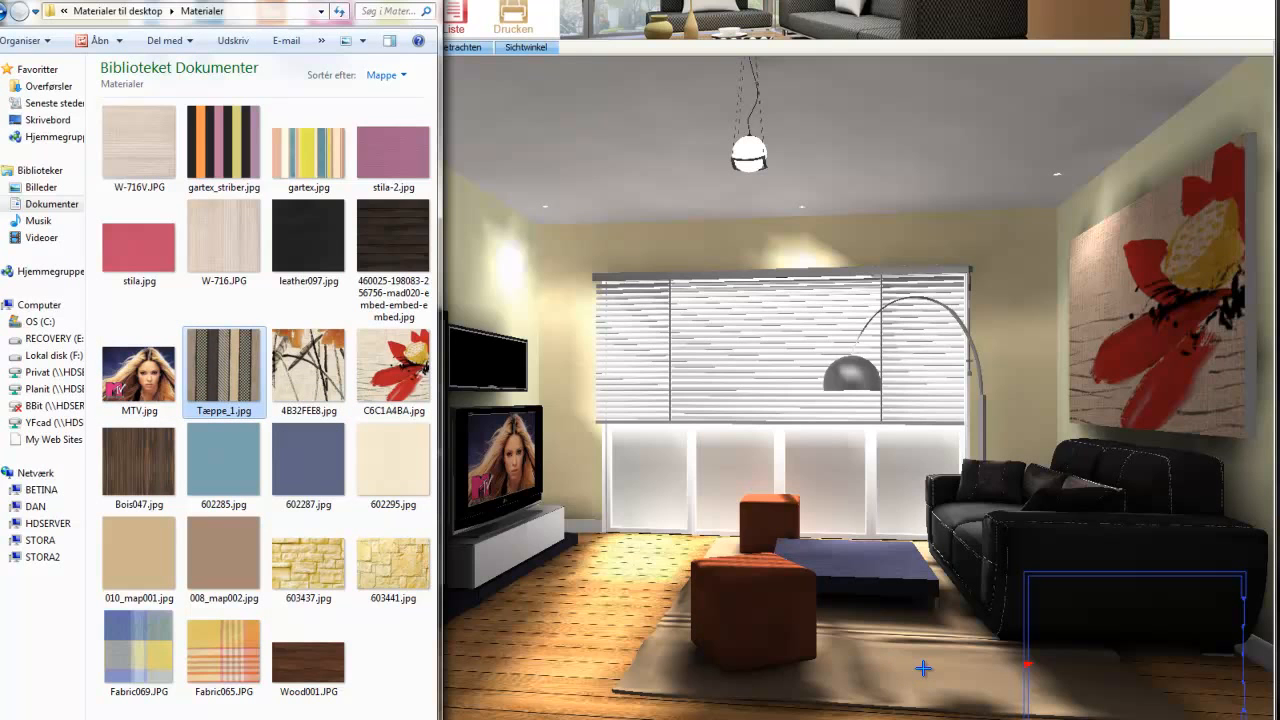
{"action": "left_click", "coordinate": [908, 684]}
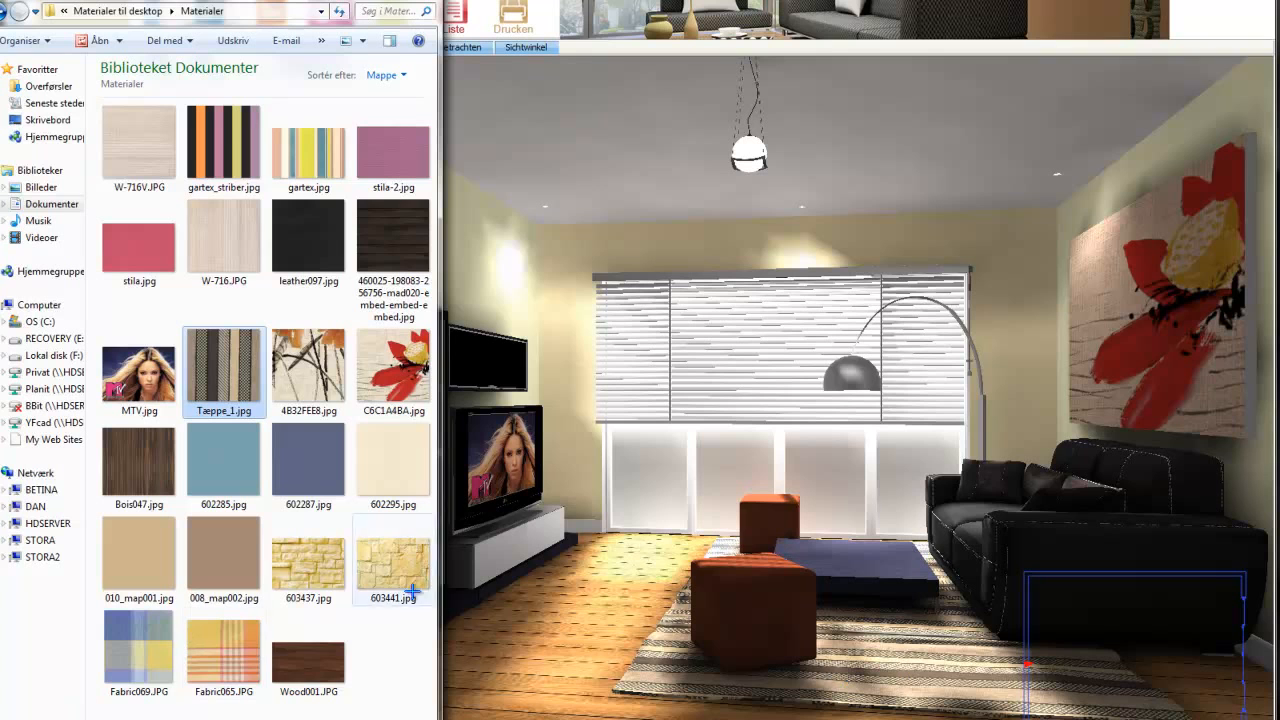
Apply gartex_striber.jpg to the sofa cushions and the front stool, and put the Materialer folder window away.
{"action": "left_click", "coordinate": [218, 154]}
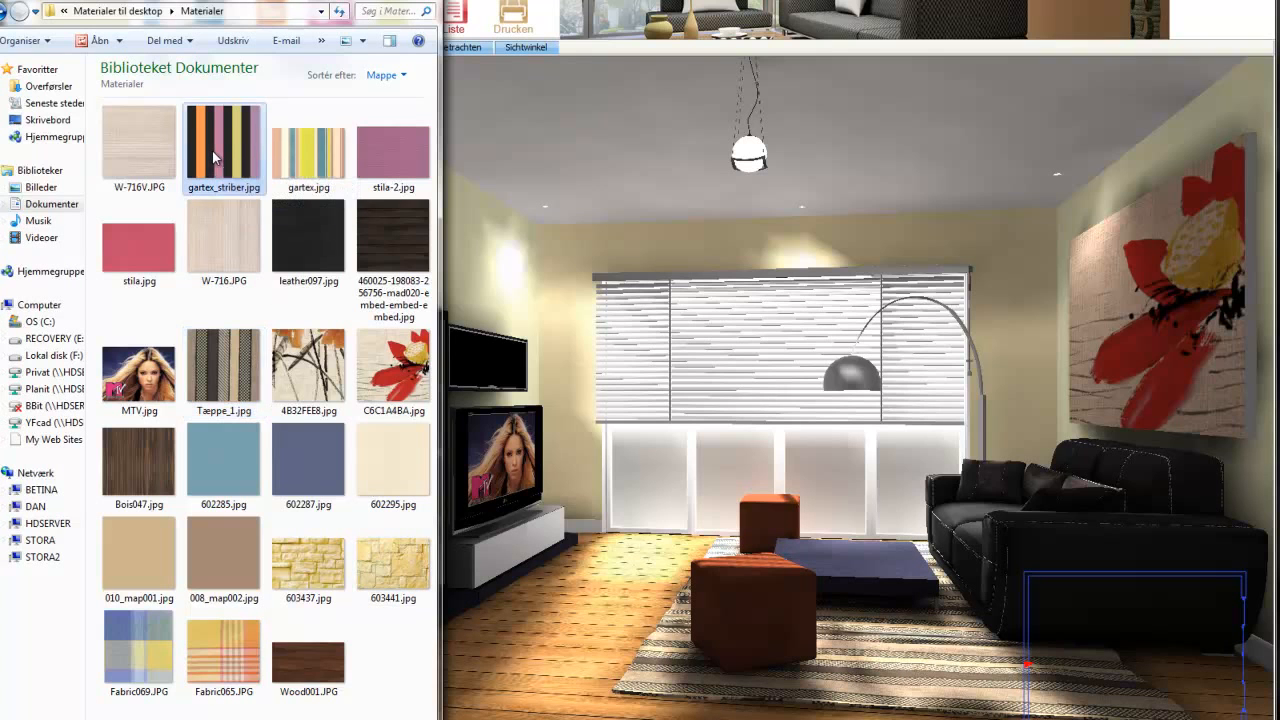
{"action": "left_click_drag", "start_coordinate": [228, 145], "coordinate": [988, 480]}
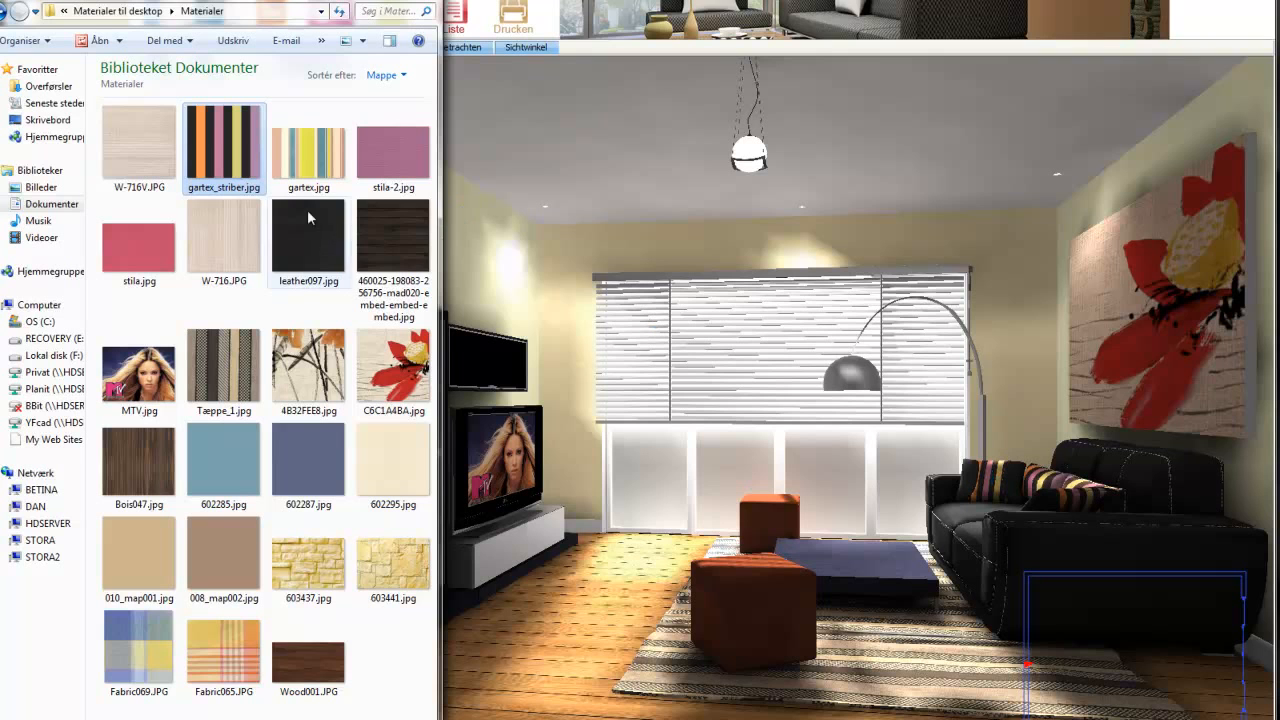
{"action": "left_click_drag", "start_coordinate": [218, 136], "coordinate": [766, 610]}
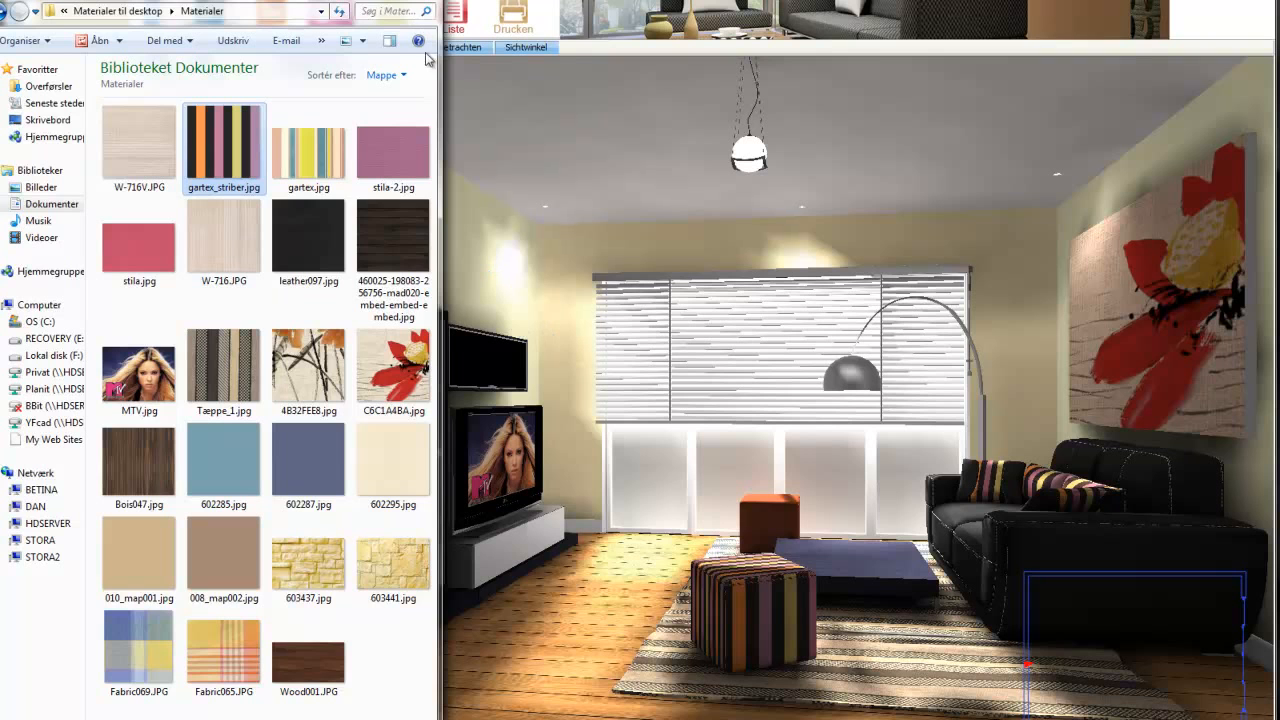
{"action": "left_click", "coordinate": [352, 2]}
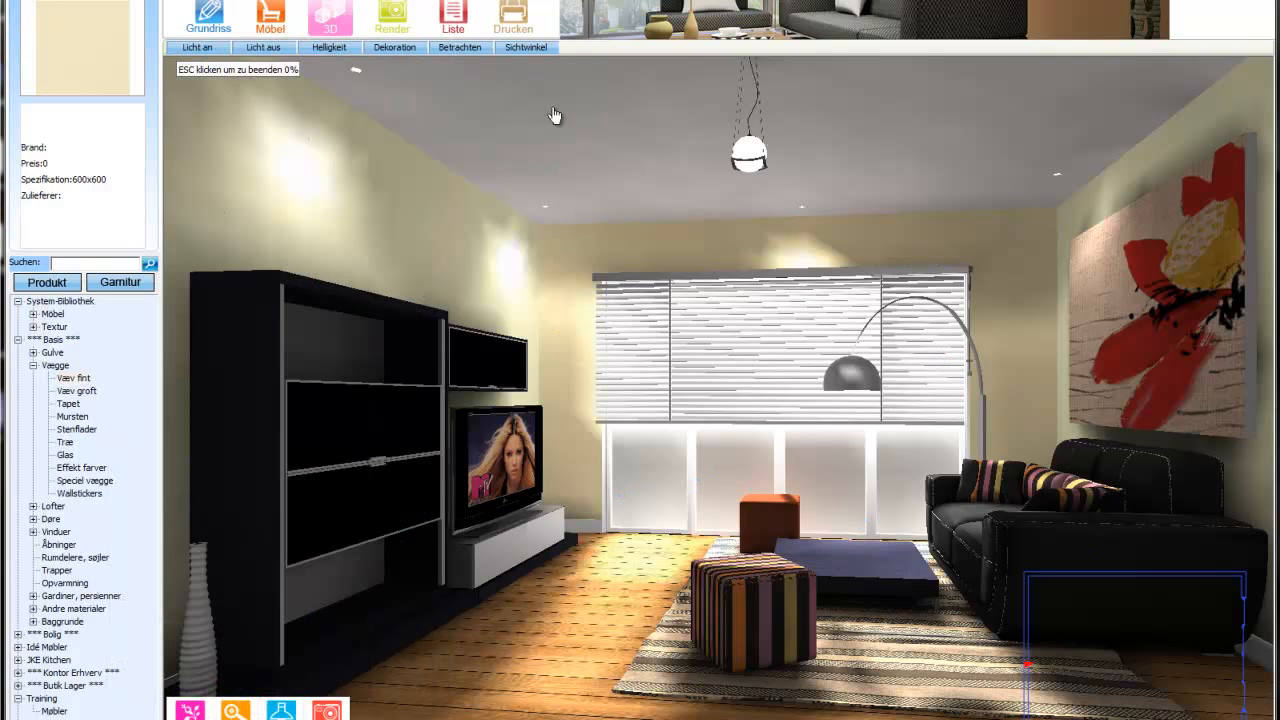
Sample the sofa's black leather in the Materialeditor and apply it to both stools with Anwenden.
{"action": "left_click", "coordinate": [355, 1]}
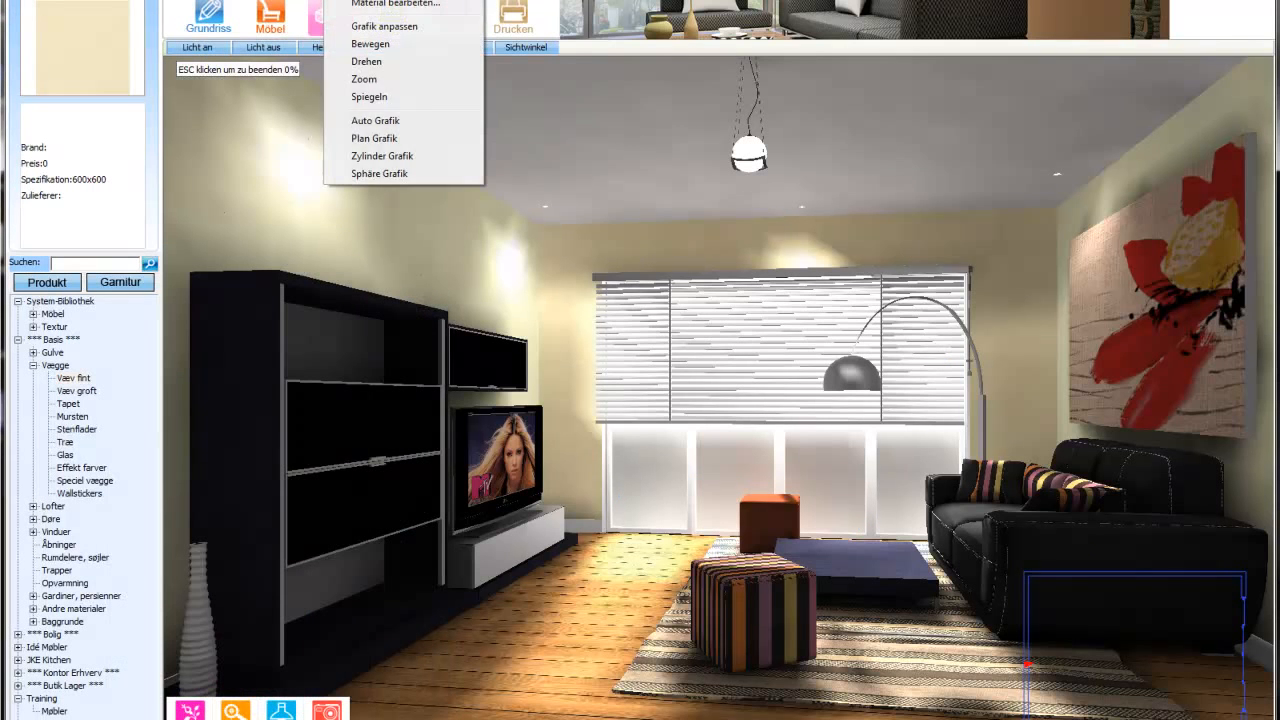
{"action": "left_click", "coordinate": [364, 6]}
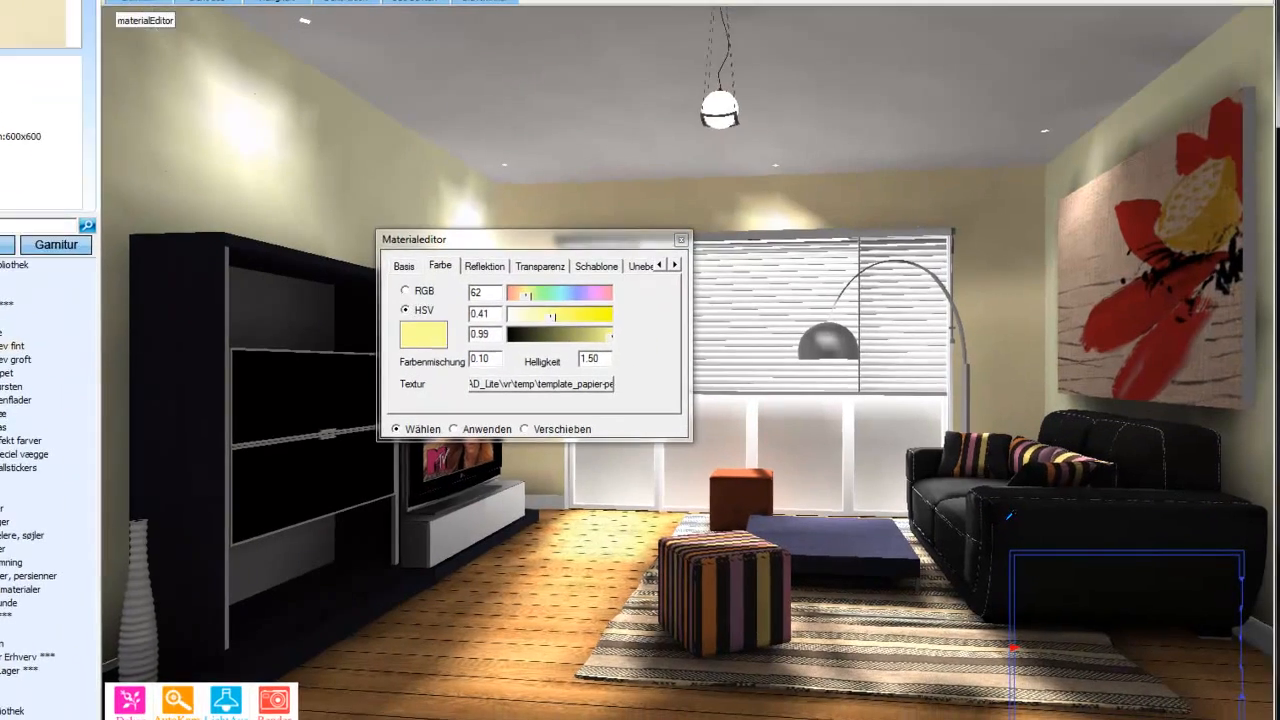
{"action": "left_click", "coordinate": [1021, 542]}
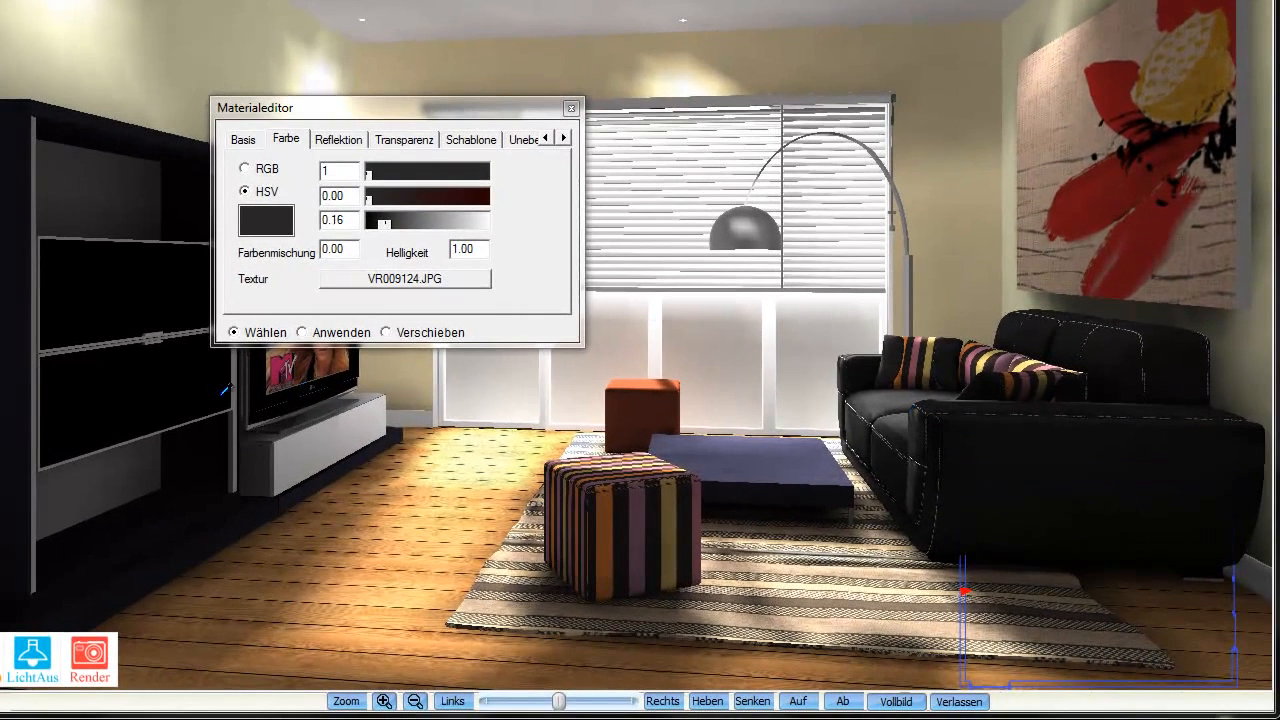
{"action": "left_click", "coordinate": [301, 332]}
{"action": "left_click", "coordinate": [624, 527]}
{"action": "left_click", "coordinate": [628, 399]}
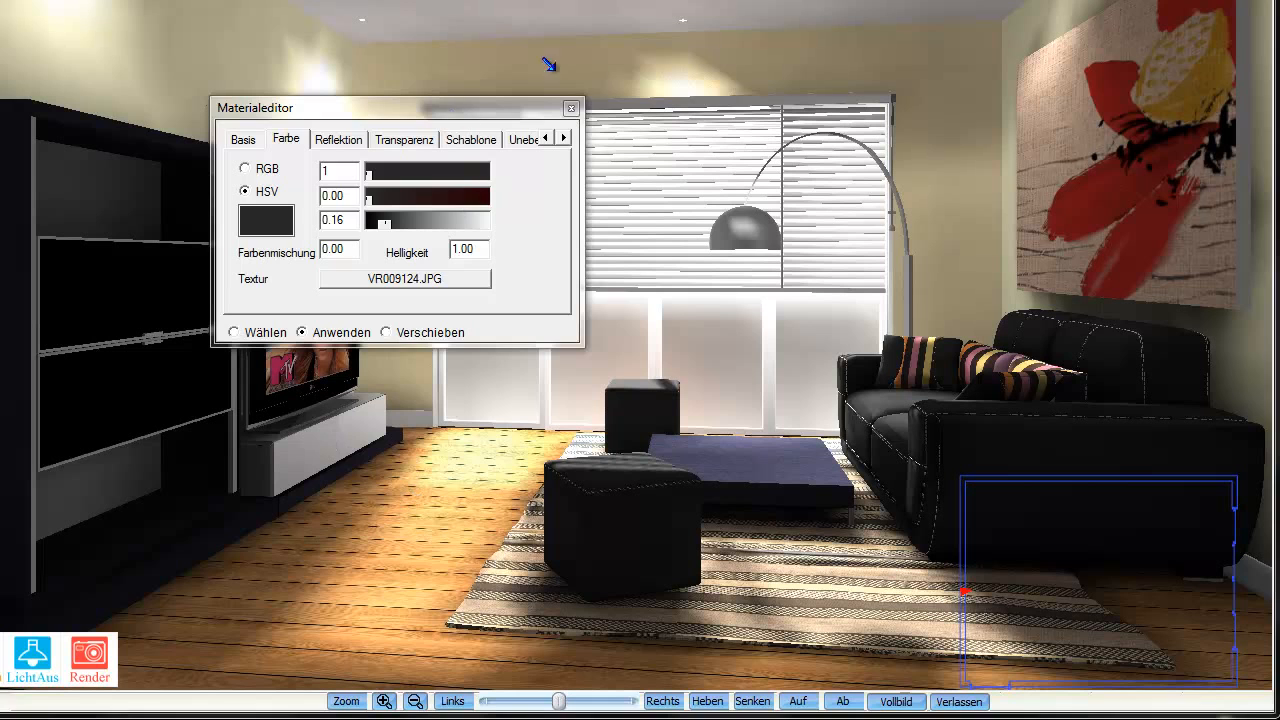
{"action": "left_click", "coordinate": [570, 107]}
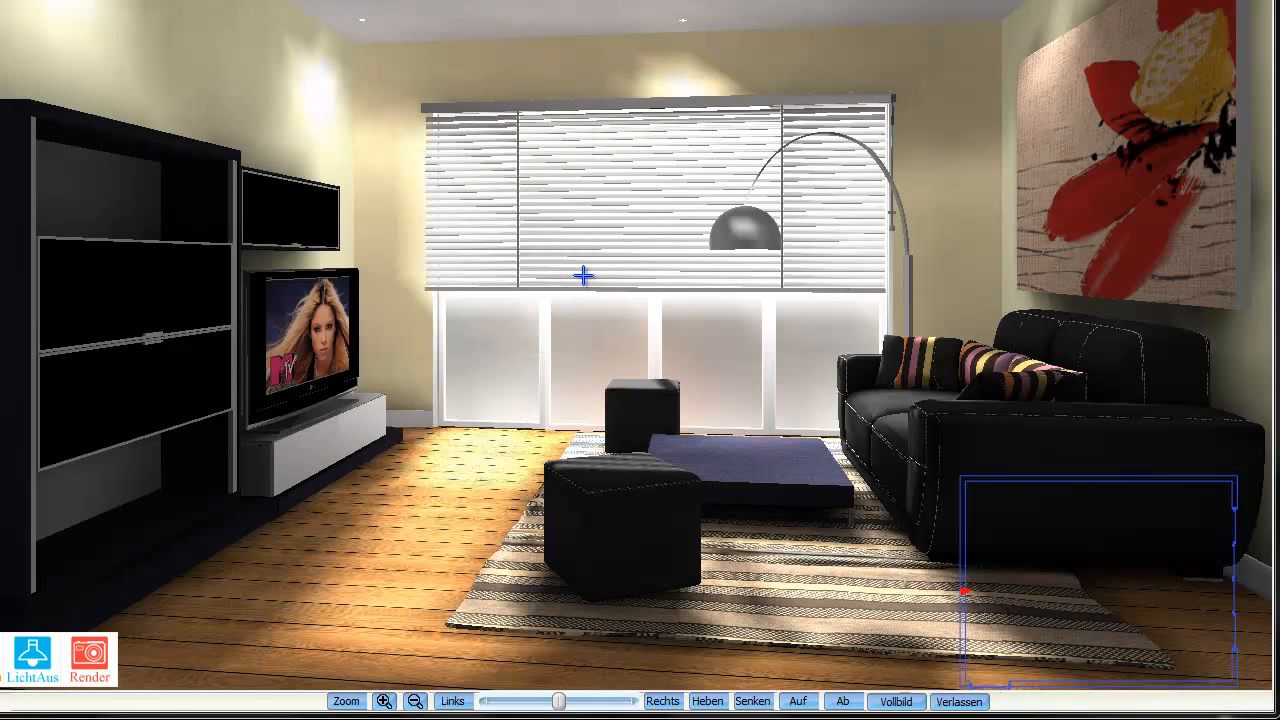
Frame the whole living room, render it with Schnelleffekt, and save the rendered picture in Dokumenter.
{"action": "scroll", "coordinate": [576, 232], "scroll_direction": "down", "scroll_amount": 3}
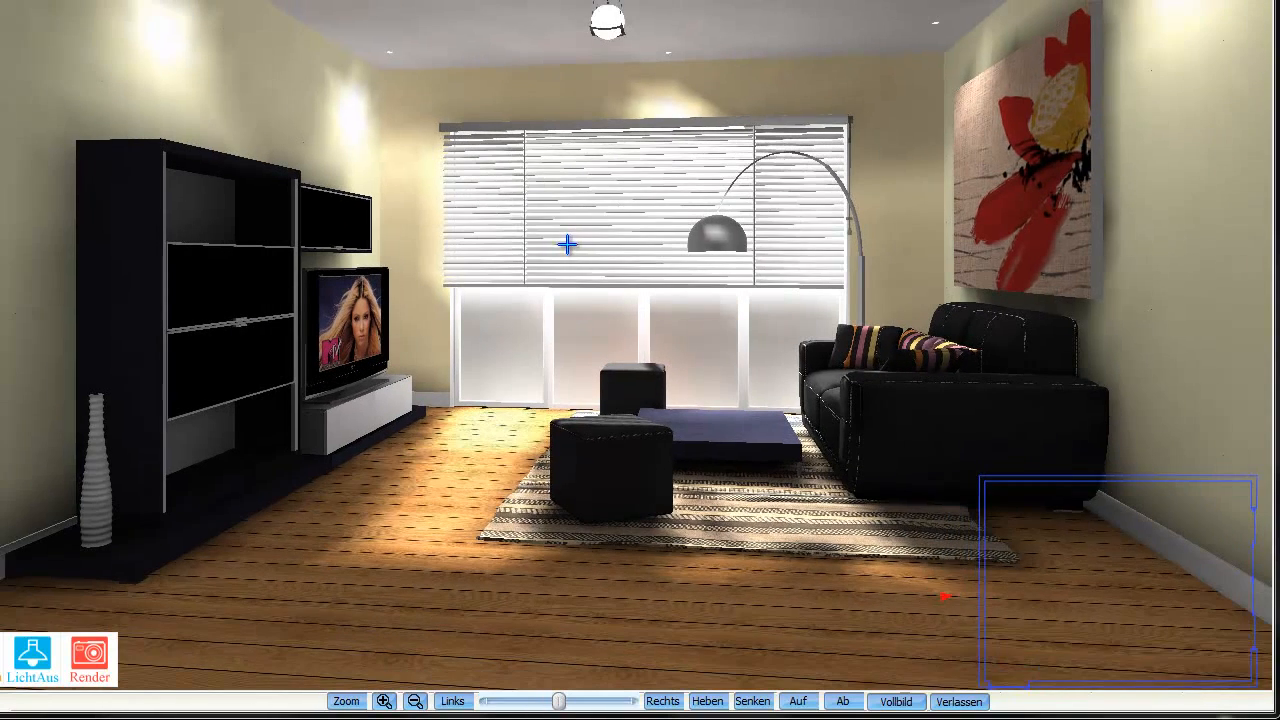
{"action": "scroll", "coordinate": [567, 244], "scroll_direction": "up", "scroll_amount": 2}
{"action": "left_click_drag", "start_coordinate": [549, 254], "coordinate": [514, 249]}
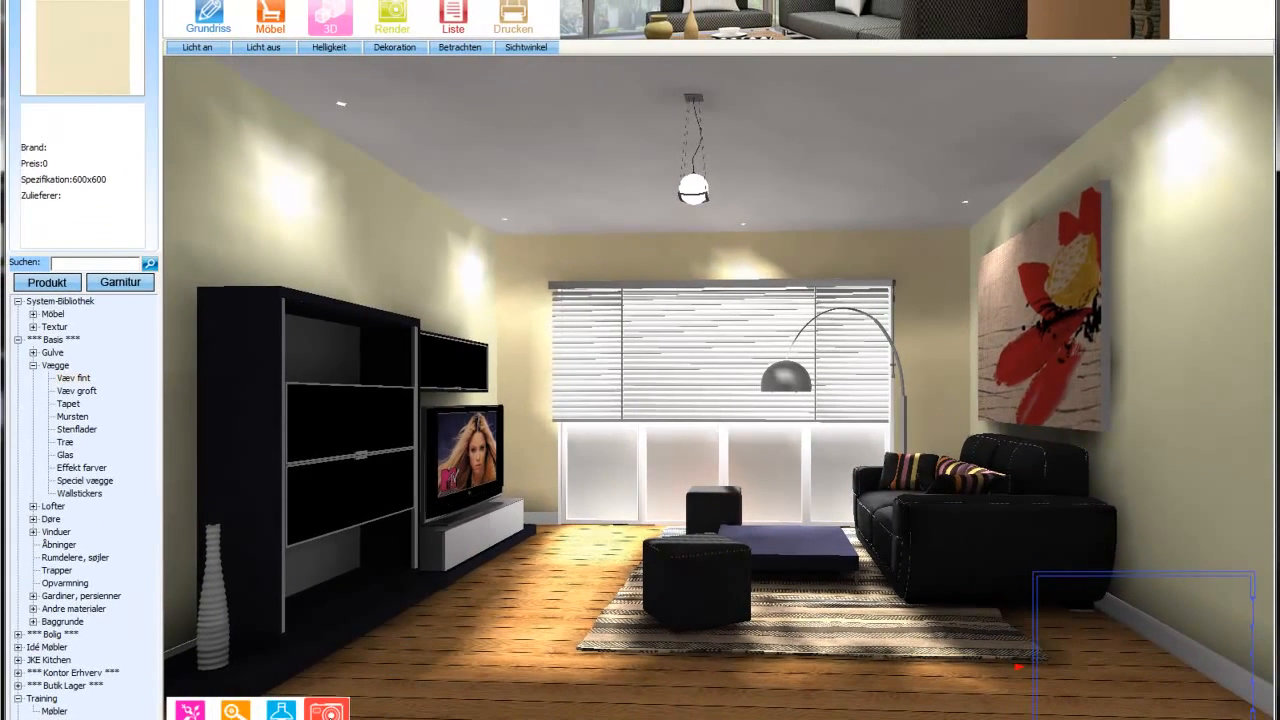
{"action": "left_click", "coordinate": [142, 672]}
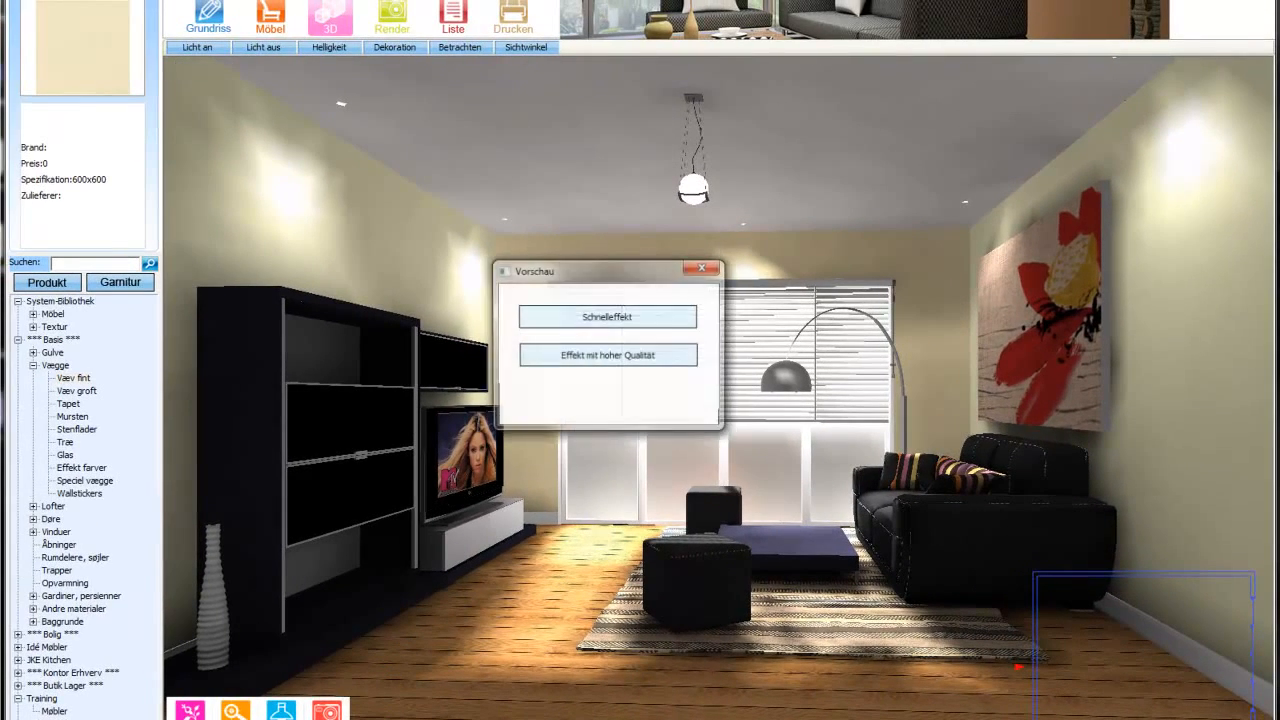
{"action": "left_click", "coordinate": [651, 322]}
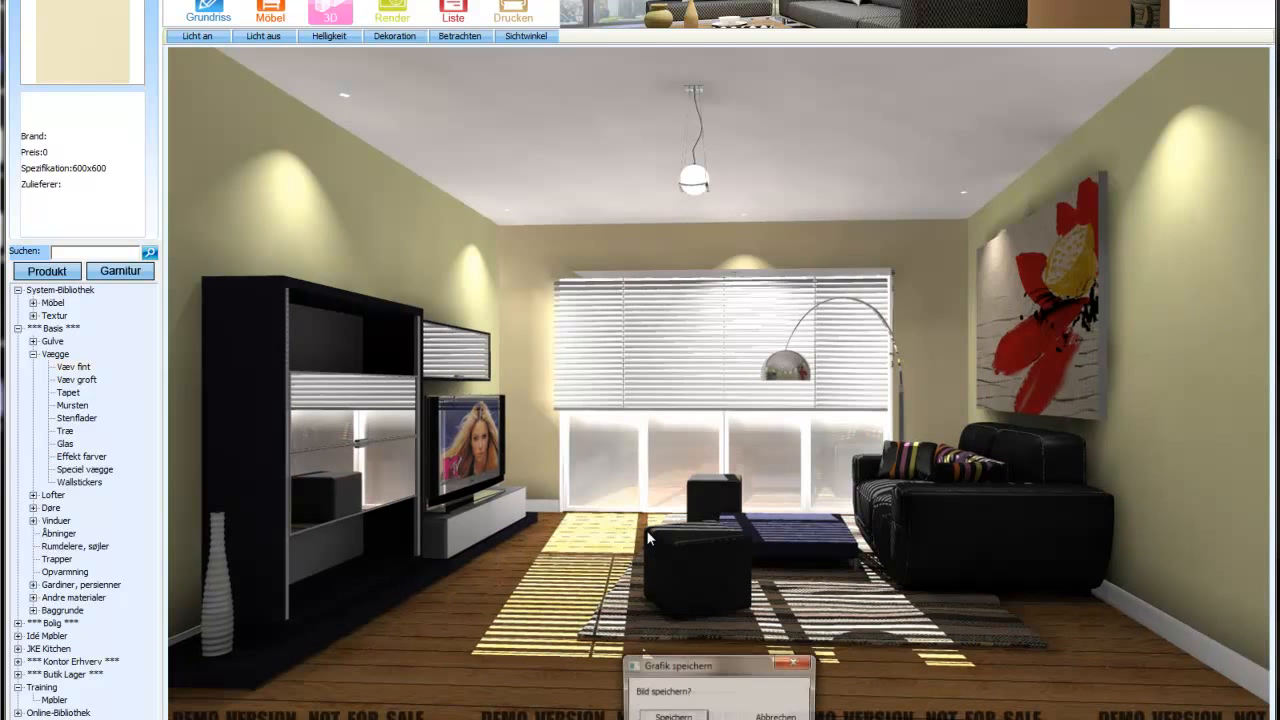
{"action": "left_click", "coordinate": [672, 716]}
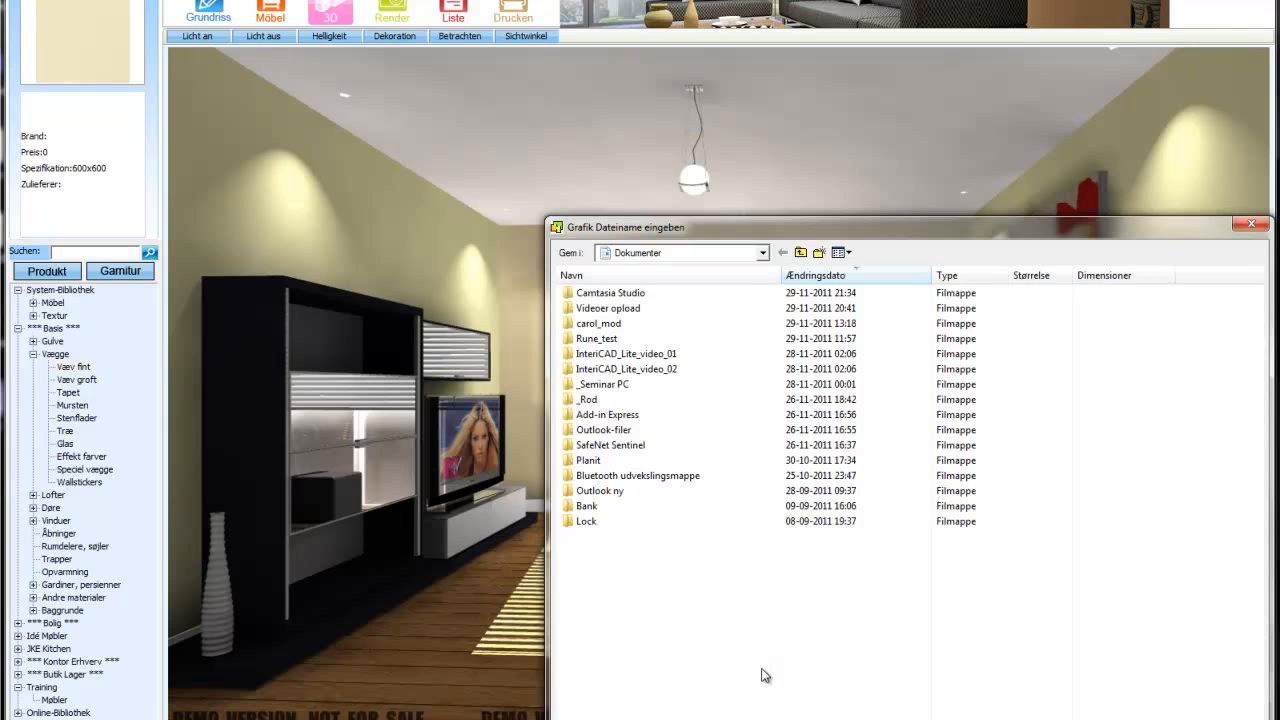
{"action": "key", "text": "Return"}
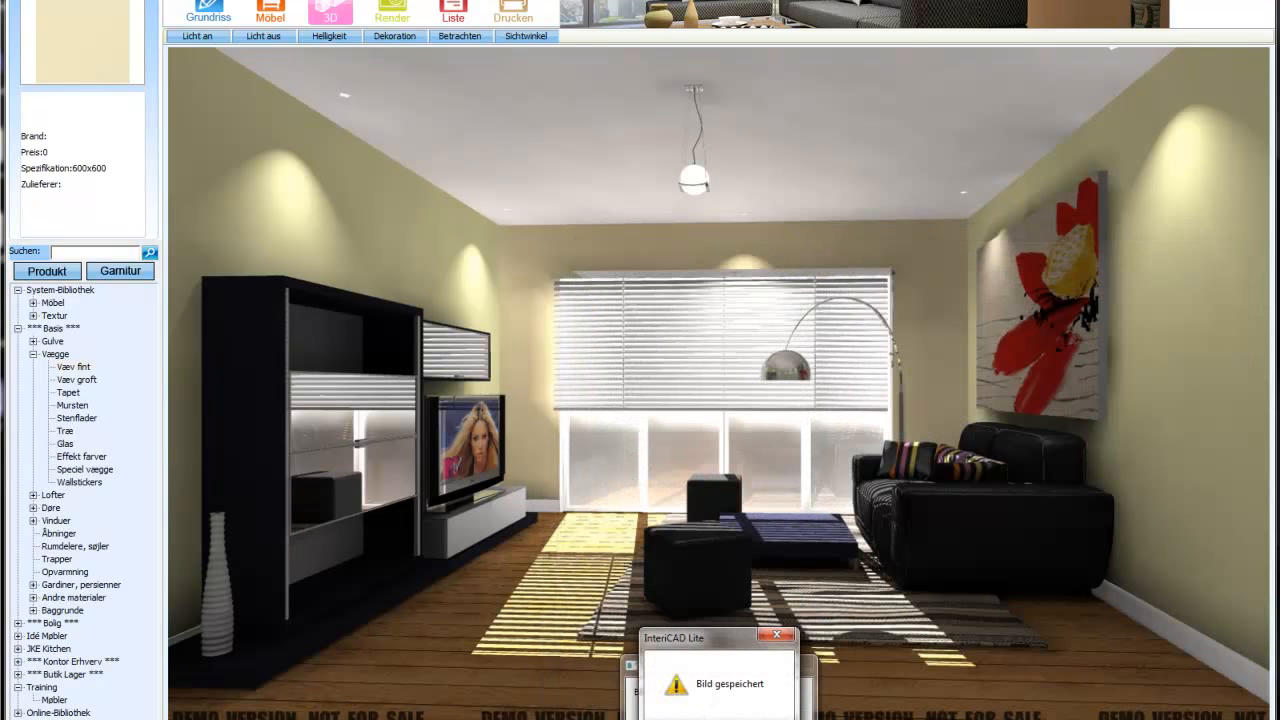
{"action": "key", "text": "Return"}
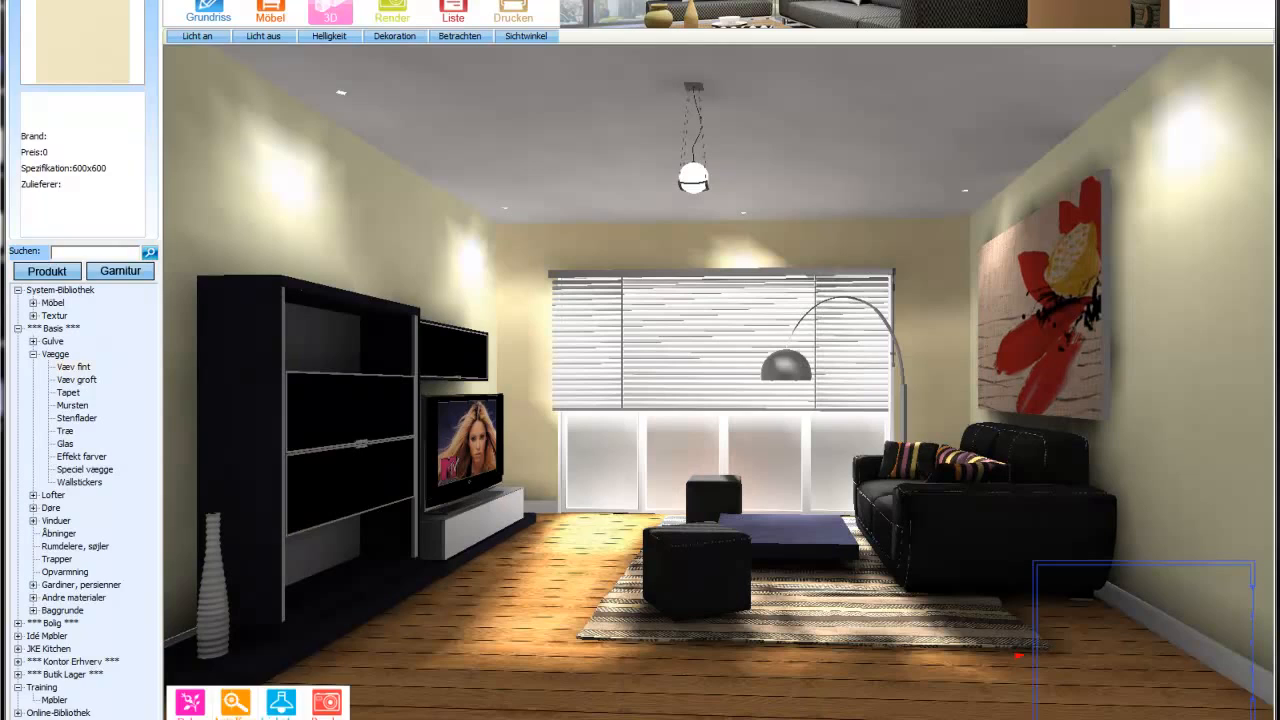
Apply the wood image Bois047.jpg from the Materialer folder to the shelving unit and the coffee table.
{"action": "mouse_move", "coordinate": [208, 716]}
{"action": "left_click", "coordinate": [290, 690]}
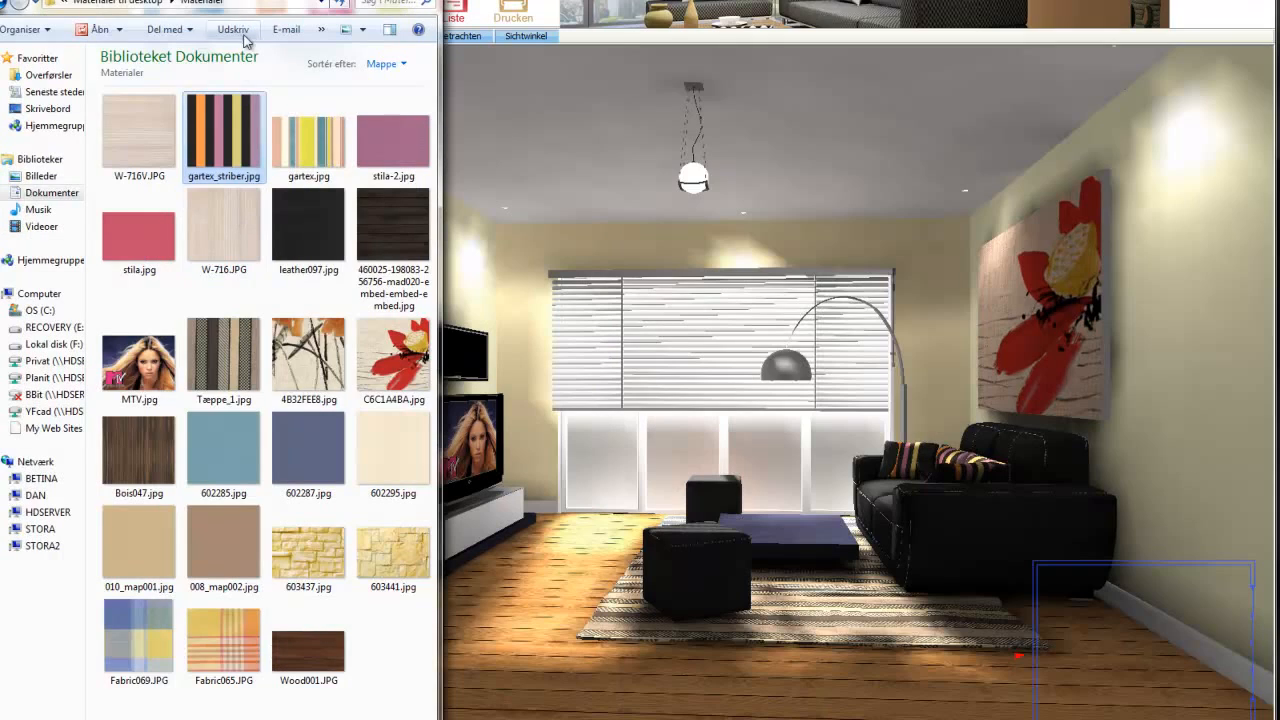
{"action": "left_click_drag", "start_coordinate": [246, 2], "coordinate": [1081, 11]}
{"action": "left_click", "coordinate": [968, 474]}
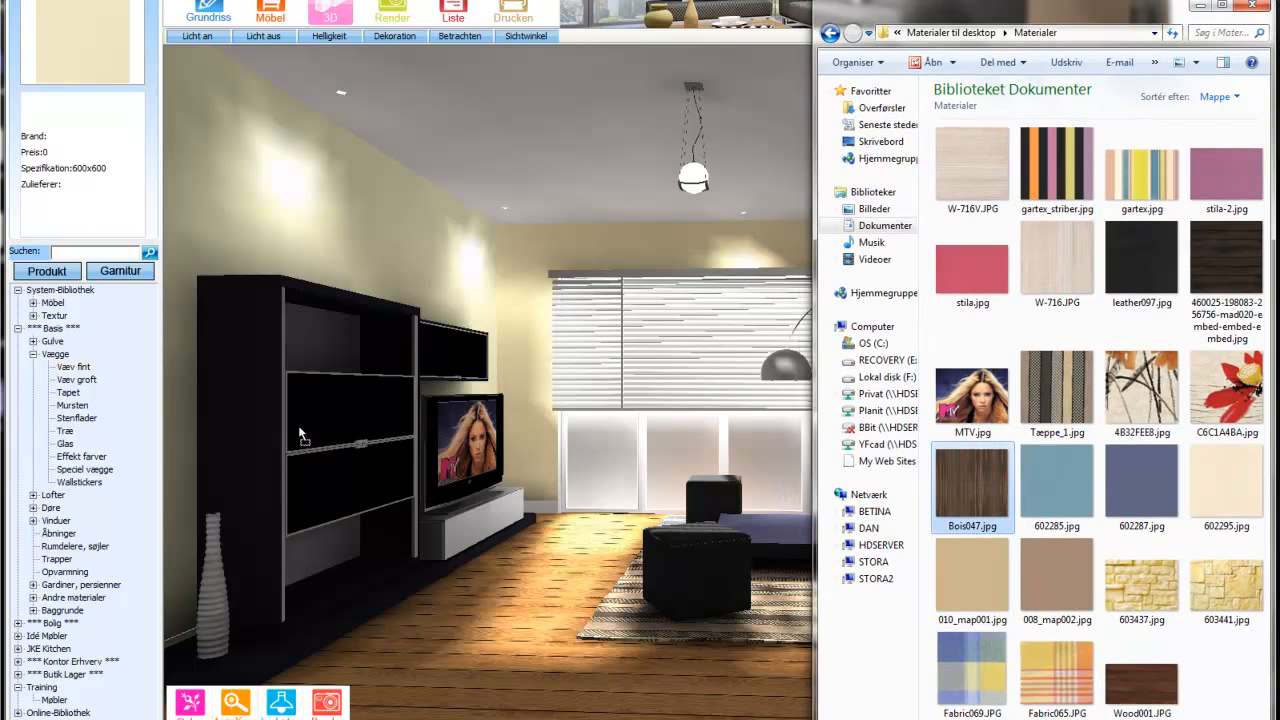
{"action": "left_click_drag", "start_coordinate": [299, 427], "coordinate": [237, 402]}
{"action": "left_click", "coordinate": [237, 402]}
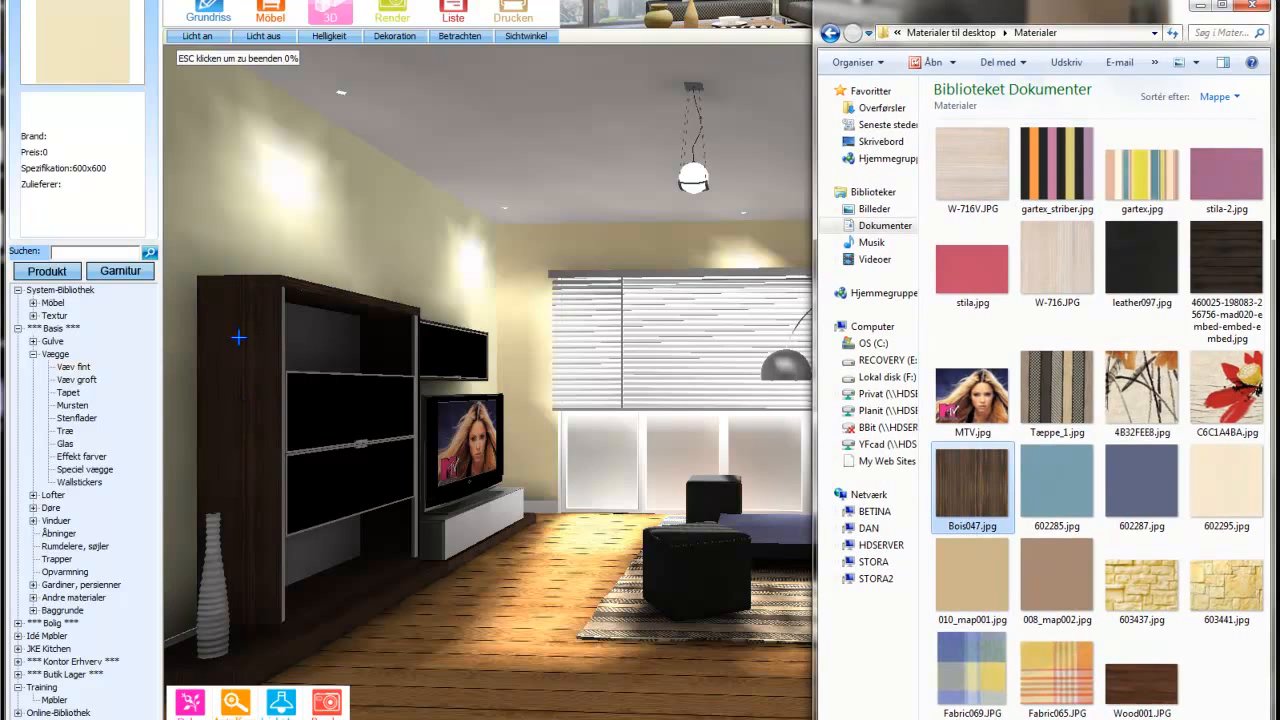
{"action": "left_click_drag", "start_coordinate": [1060, 10], "coordinate": [1080, 10]}
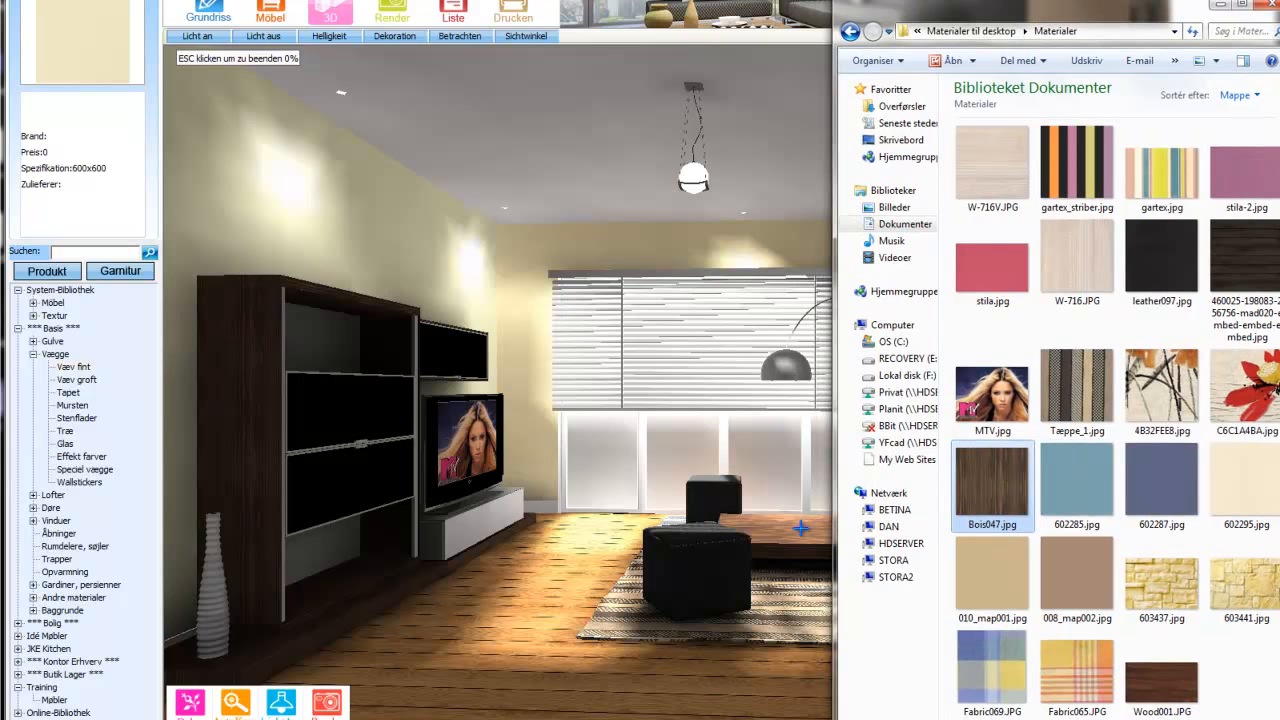
{"action": "left_click_drag", "start_coordinate": [1160, 20], "coordinate": [255, 52]}
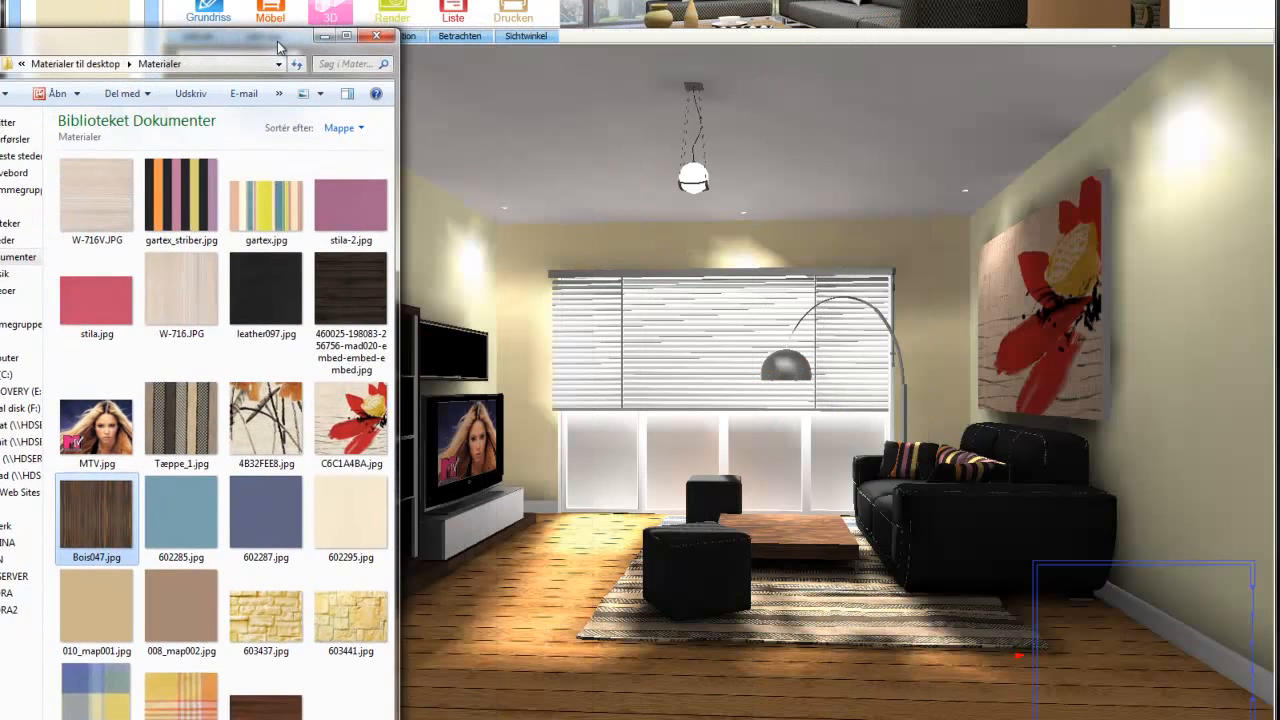
{"action": "left_click", "coordinate": [351, 290]}
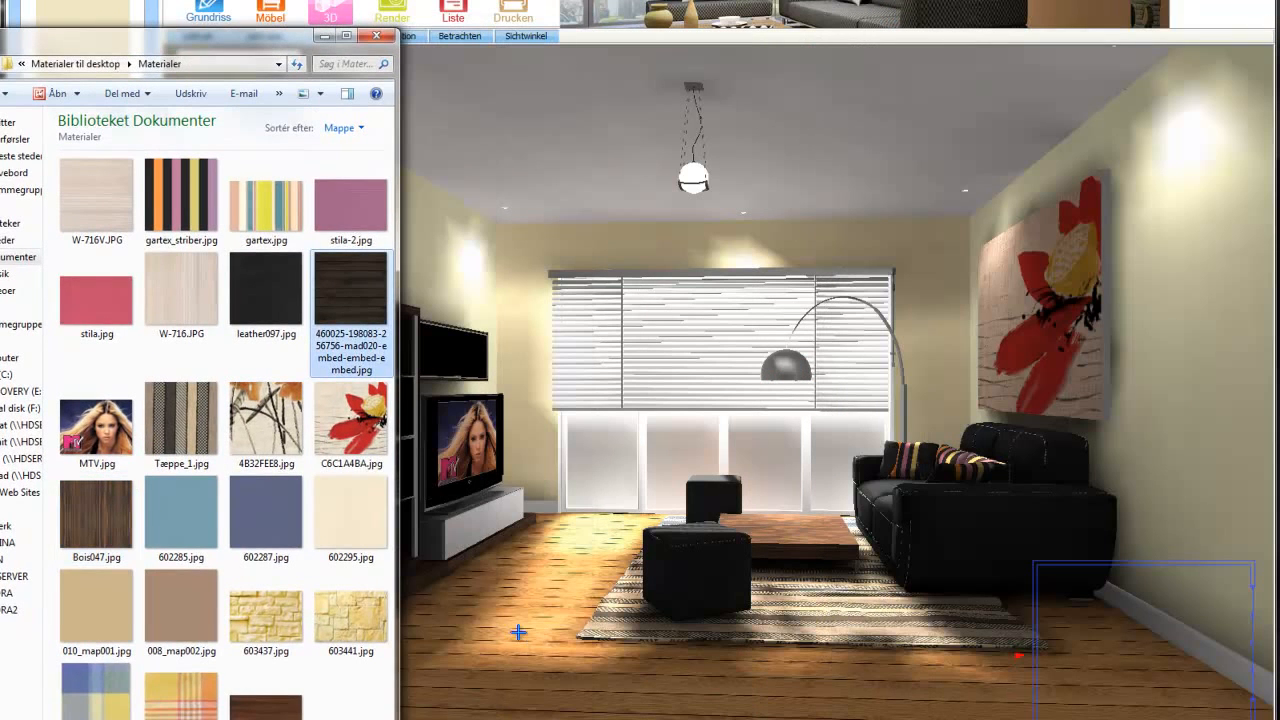
{"action": "left_click_drag", "start_coordinate": [518, 632], "coordinate": [518, 632]}
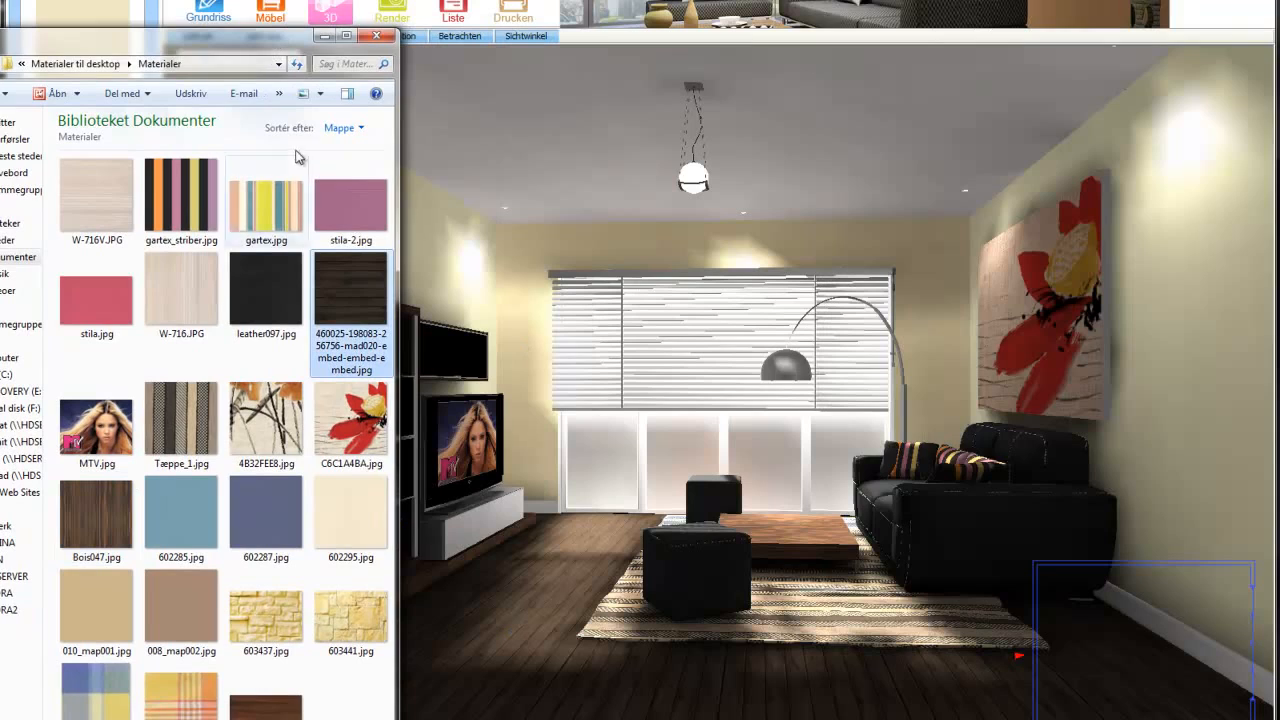
{"action": "left_click_drag", "start_coordinate": [278, 46], "coordinate": [340, 28]}
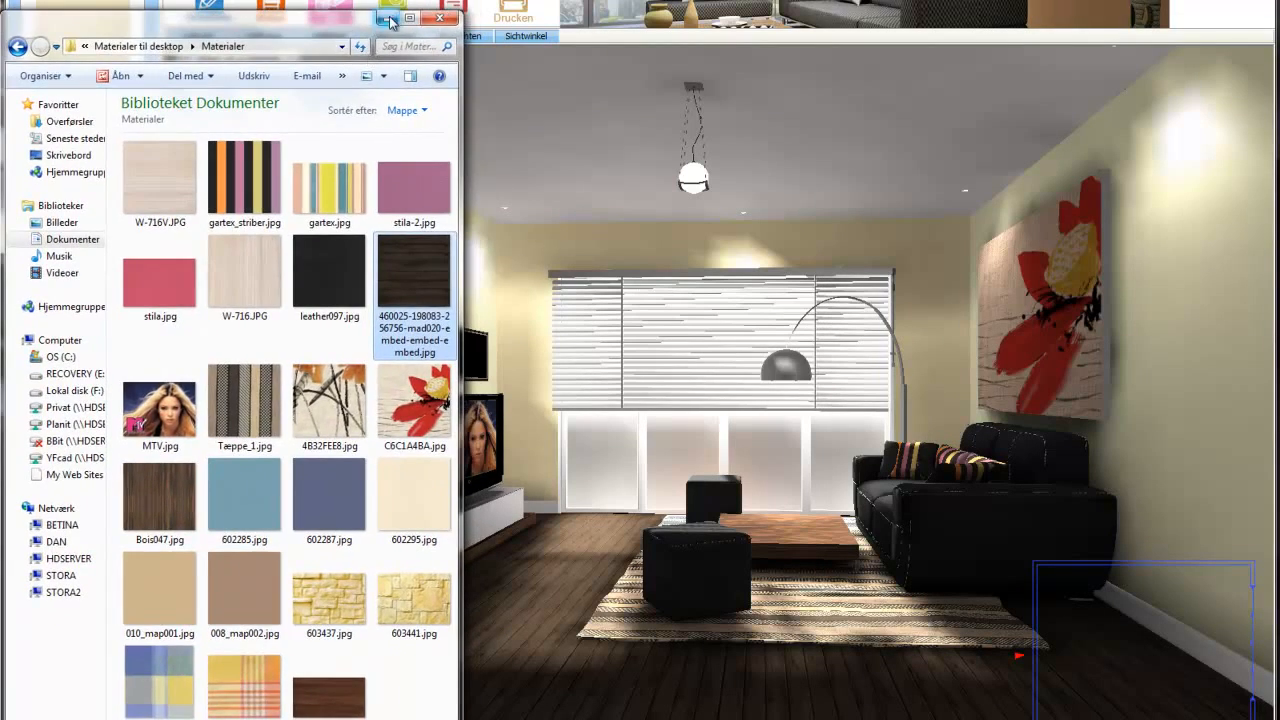
{"action": "left_click", "coordinate": [395, 17]}
Render the room again with Schnelleffekt and save the picture in Dokumenter as Test_04.
{"action": "left_click", "coordinate": [401, 660]}
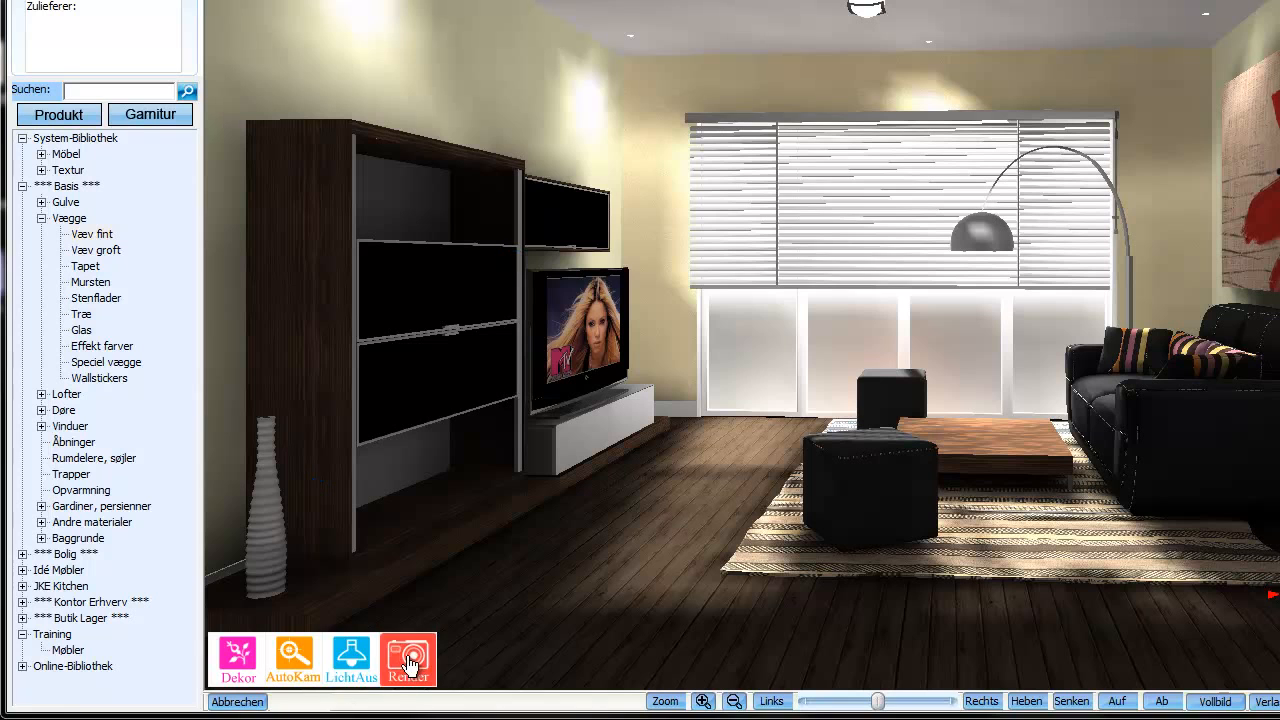
{"action": "left_click", "coordinate": [810, 166]}
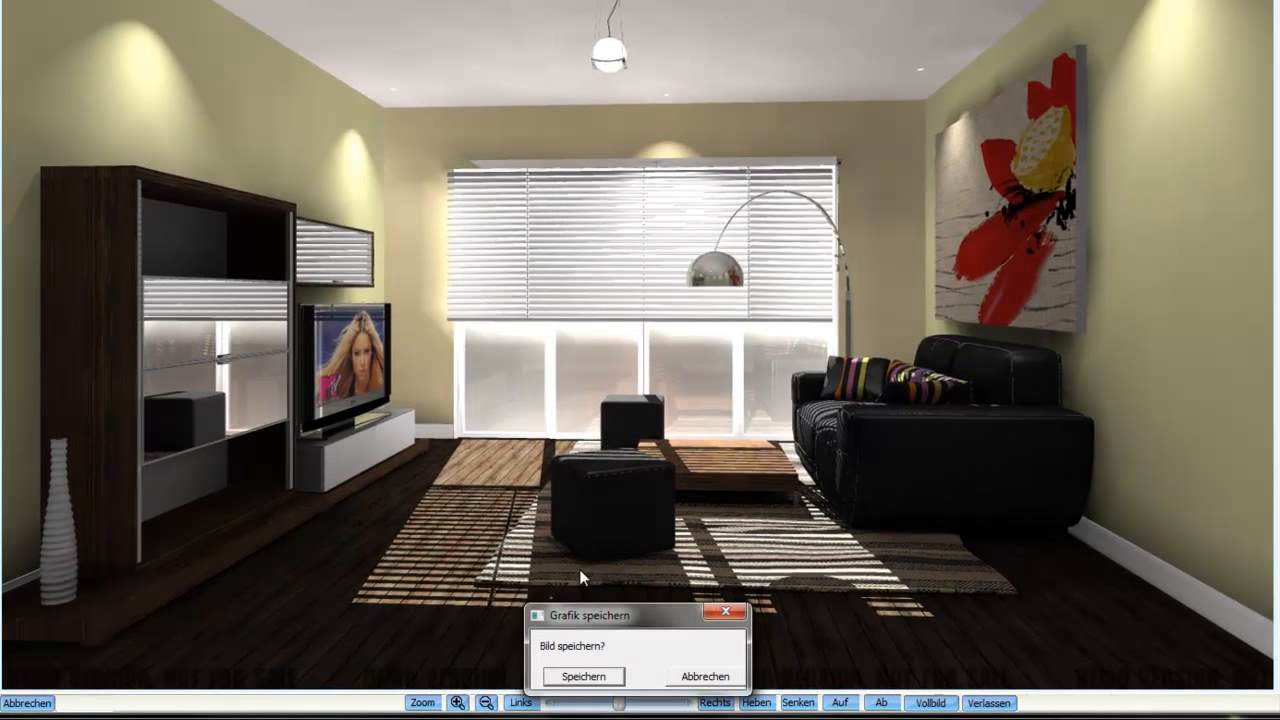
{"action": "left_click", "coordinate": [603, 680]}
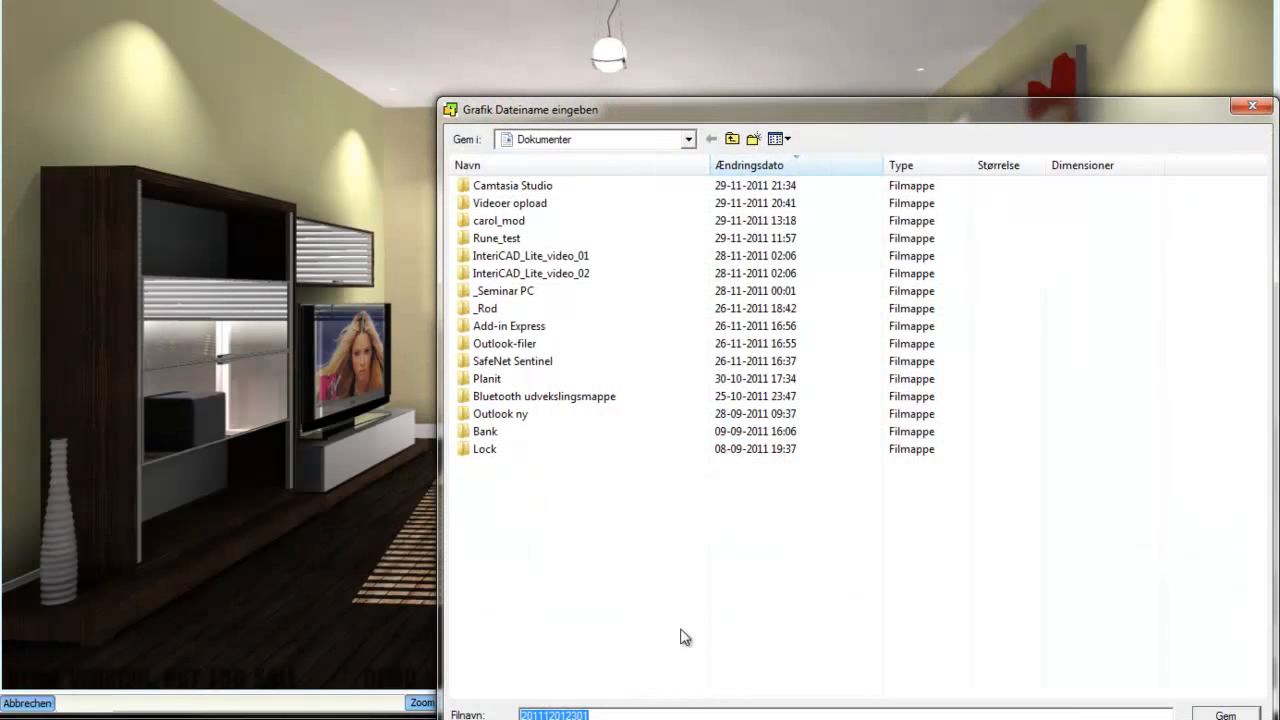
{"action": "type", "text": "Tel"}
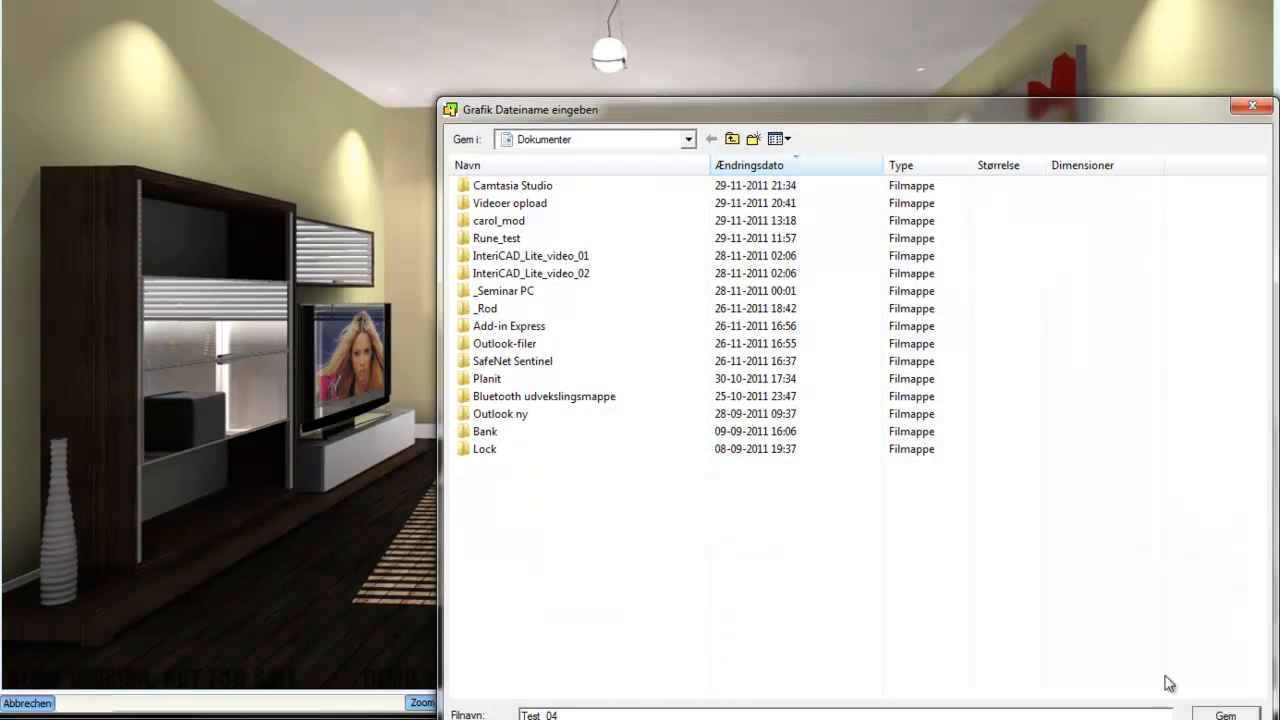
{"action": "left_click", "coordinate": [1222, 713]}
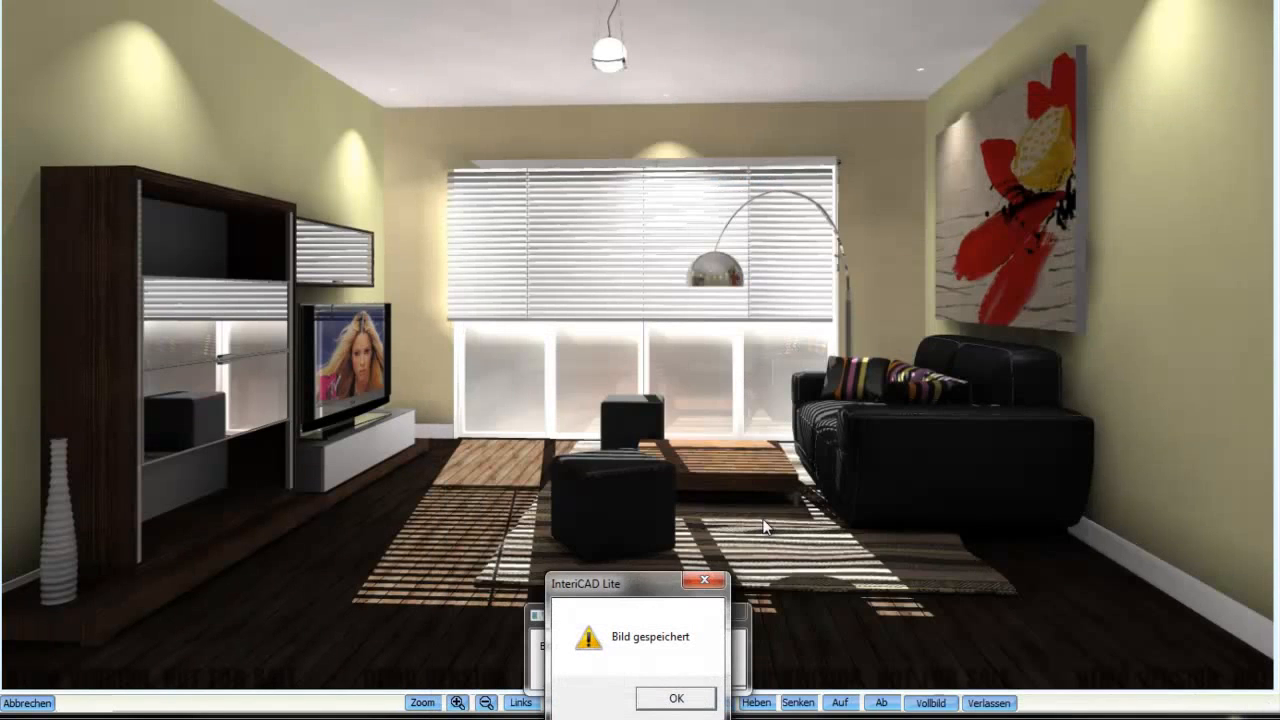
{"action": "left_click", "coordinate": [680, 700]}
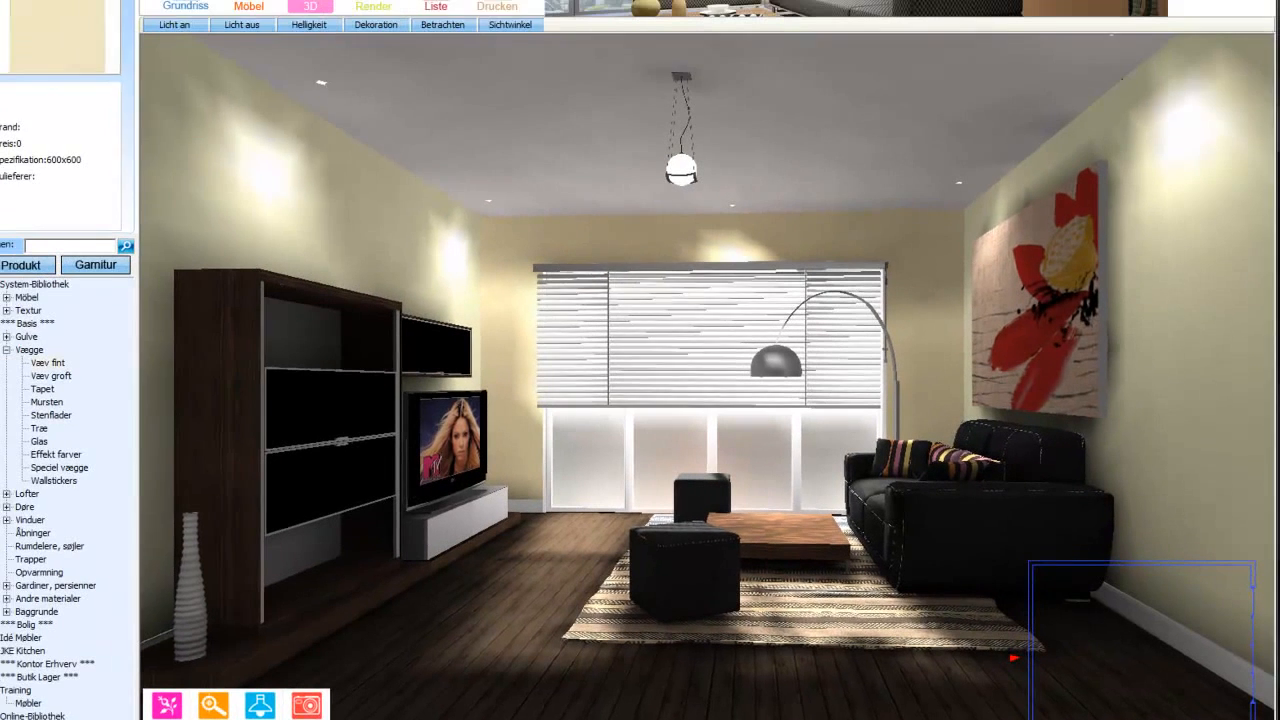
Set a curved five-node camera path through the empty half of the room, with a single target point on the coffee table.
{"action": "left_click", "coordinate": [455, 2]}
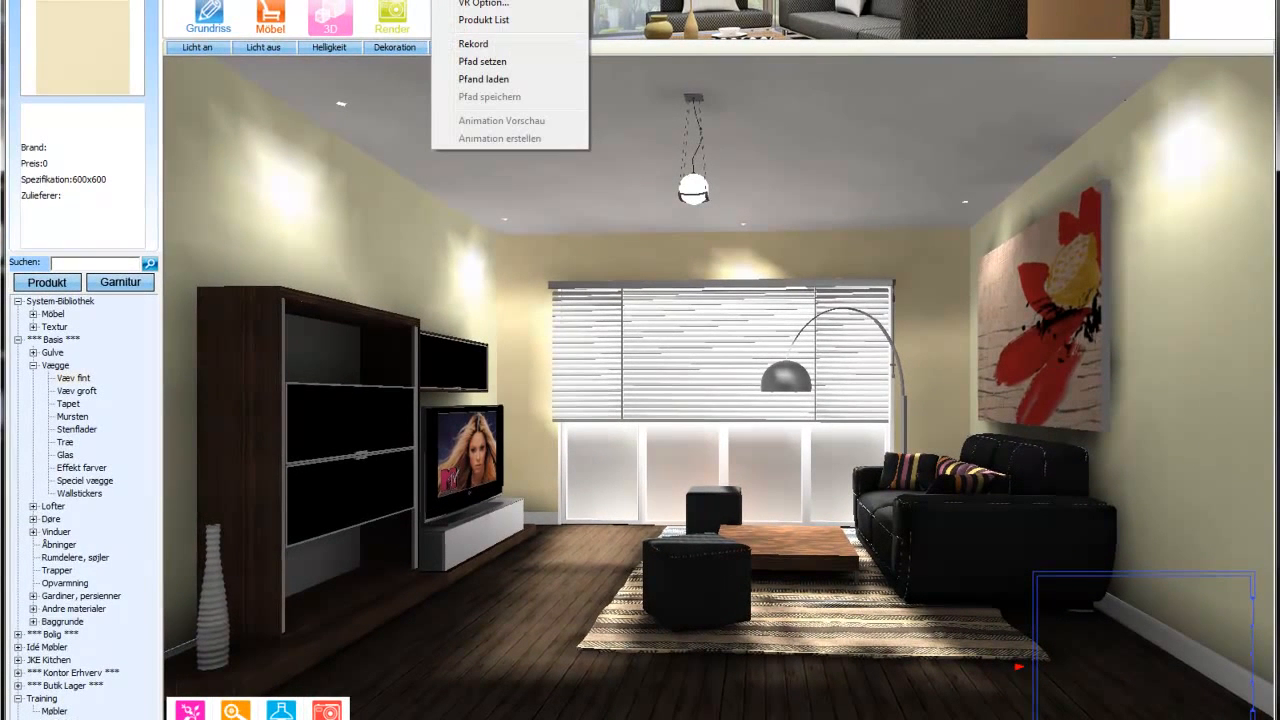
{"action": "left_click", "coordinate": [479, 60]}
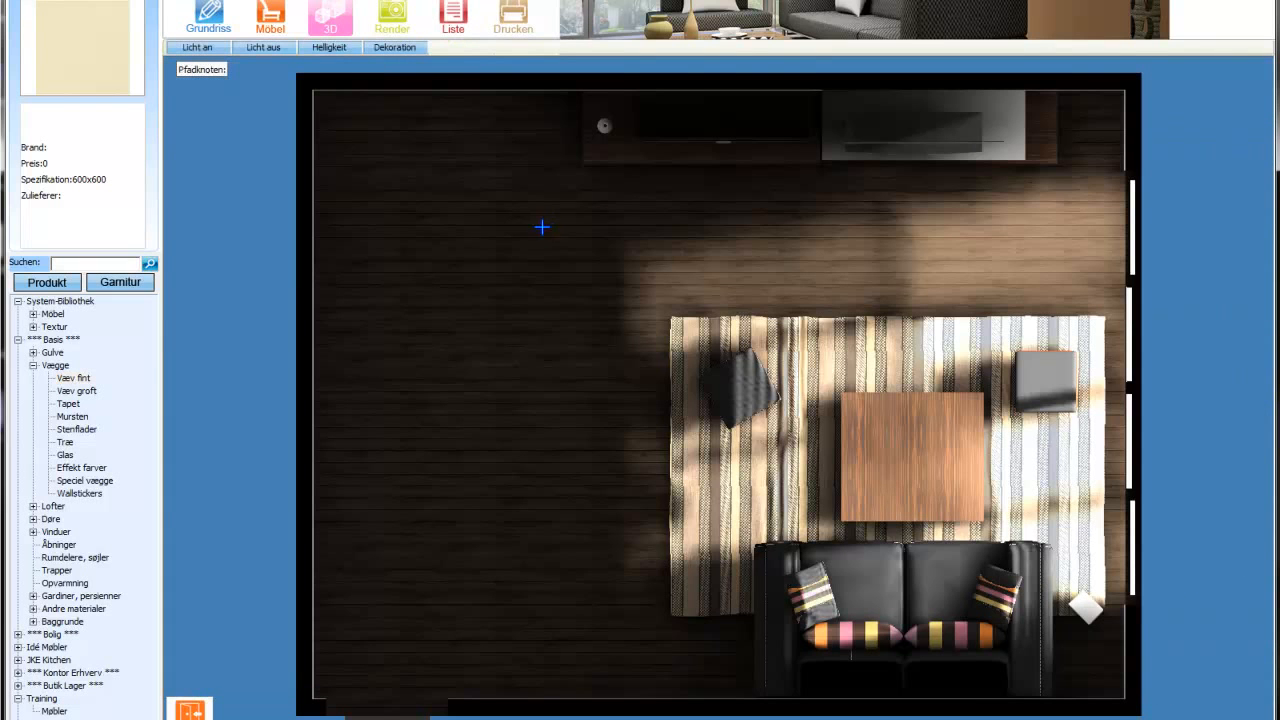
{"action": "left_click", "coordinate": [617, 185]}
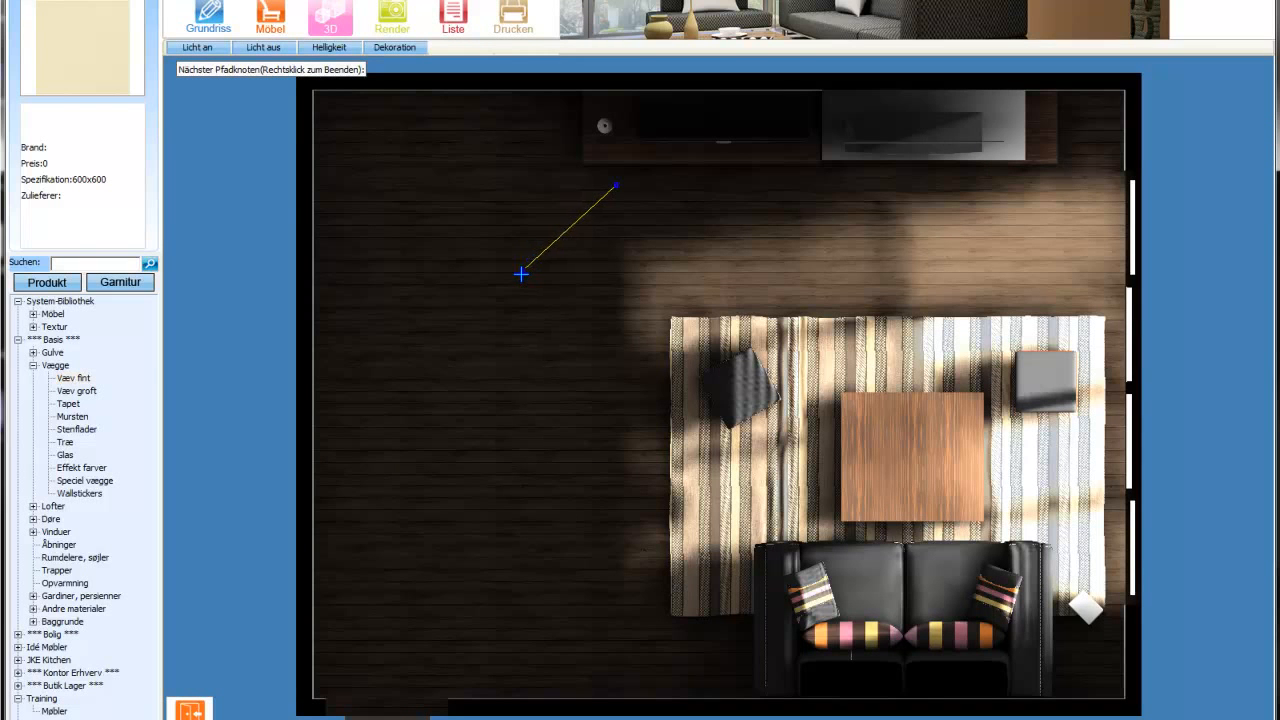
{"action": "left_click", "coordinate": [520, 273]}
{"action": "left_click", "coordinate": [486, 410]}
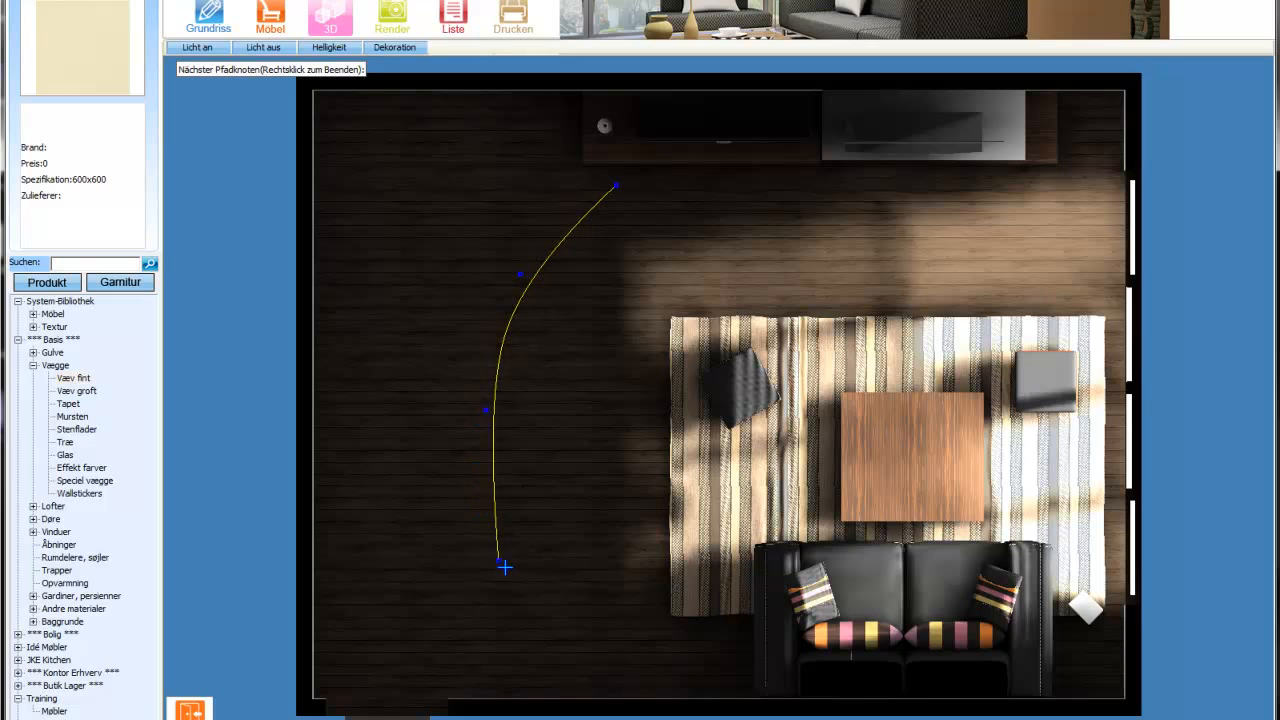
{"action": "left_click", "coordinate": [506, 569]}
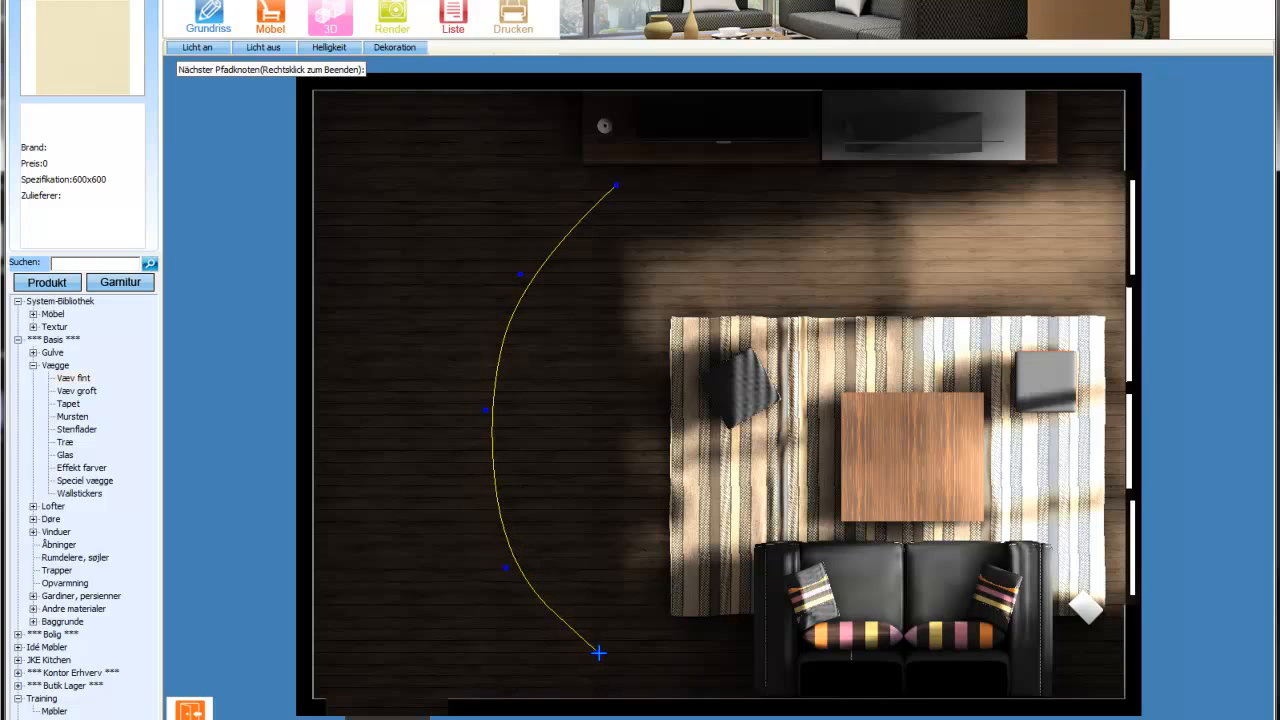
{"action": "right_click", "coordinate": [598, 653]}
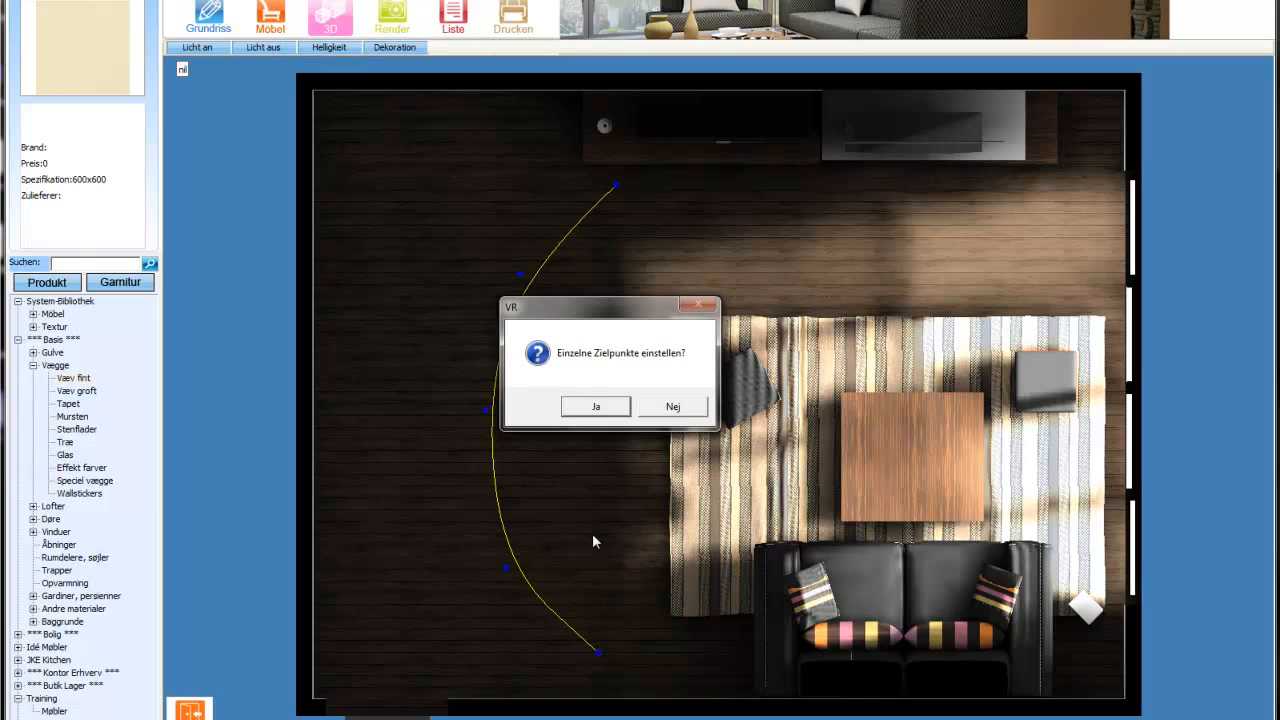
{"action": "left_click", "coordinate": [603, 410]}
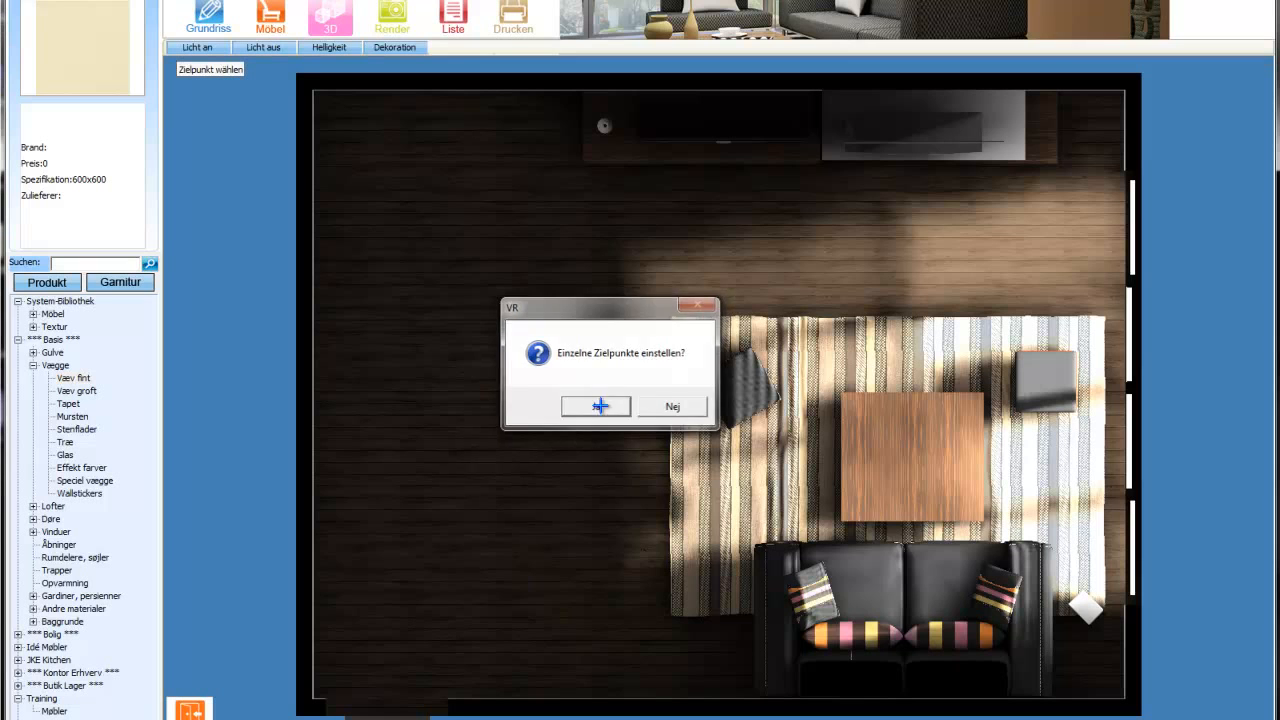
{"action": "left_click", "coordinate": [879, 398]}
Create the path with a Kamerahöhe of 1300 and play it back at a constant 30 frames per second.
{"action": "left_click_drag", "start_coordinate": [651, 369], "coordinate": [609, 370]}
{"action": "type", "text": "13"}
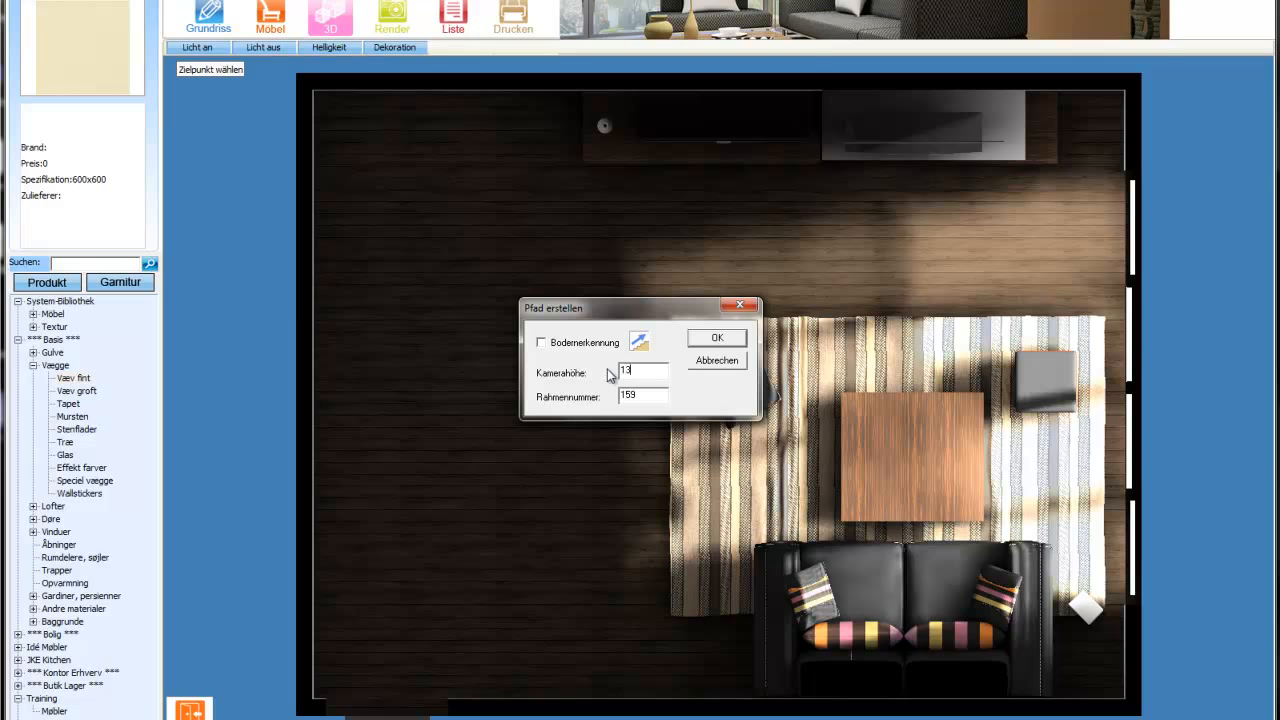
{"action": "type", "text": "00"}
{"action": "left_click", "coordinate": [722, 338]}
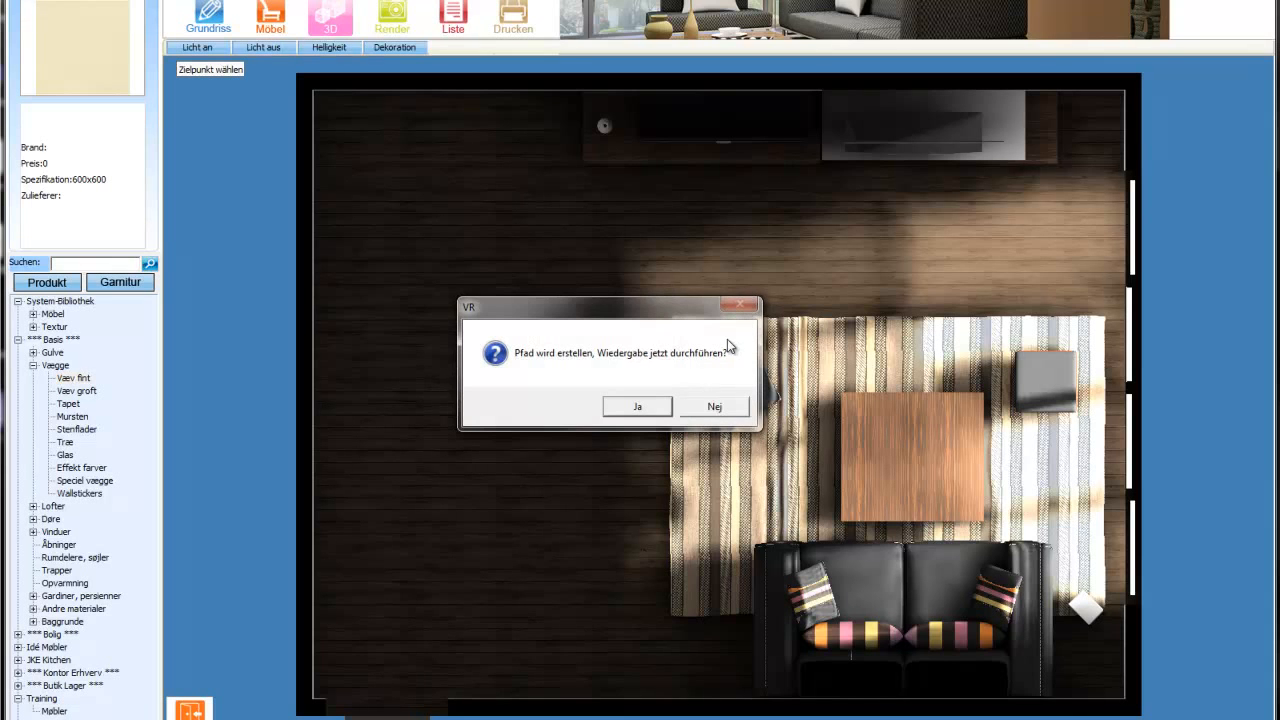
{"action": "left_click", "coordinate": [655, 406]}
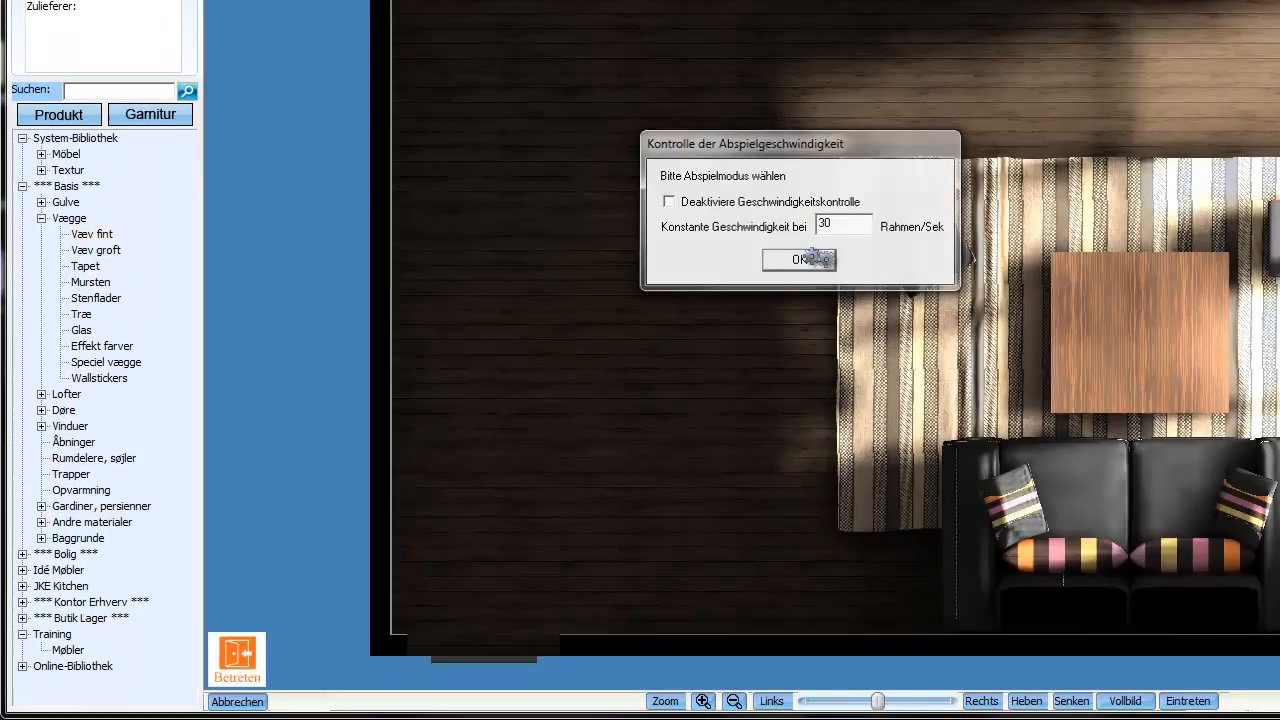
{"action": "left_click", "coordinate": [805, 259]}
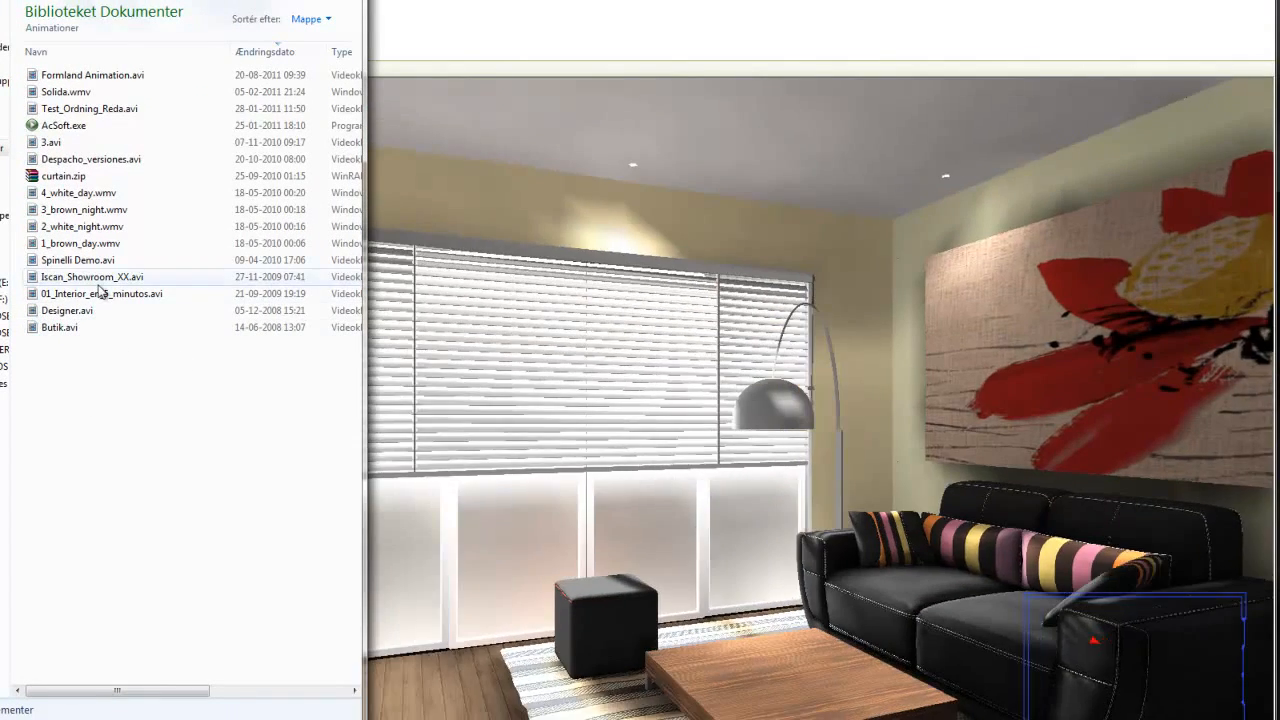
Play Designer.avi from the Animationer folder in an enlarged media player window, skipping ahead, and close the player and the folder.
{"action": "double_click", "coordinate": [60, 310]}
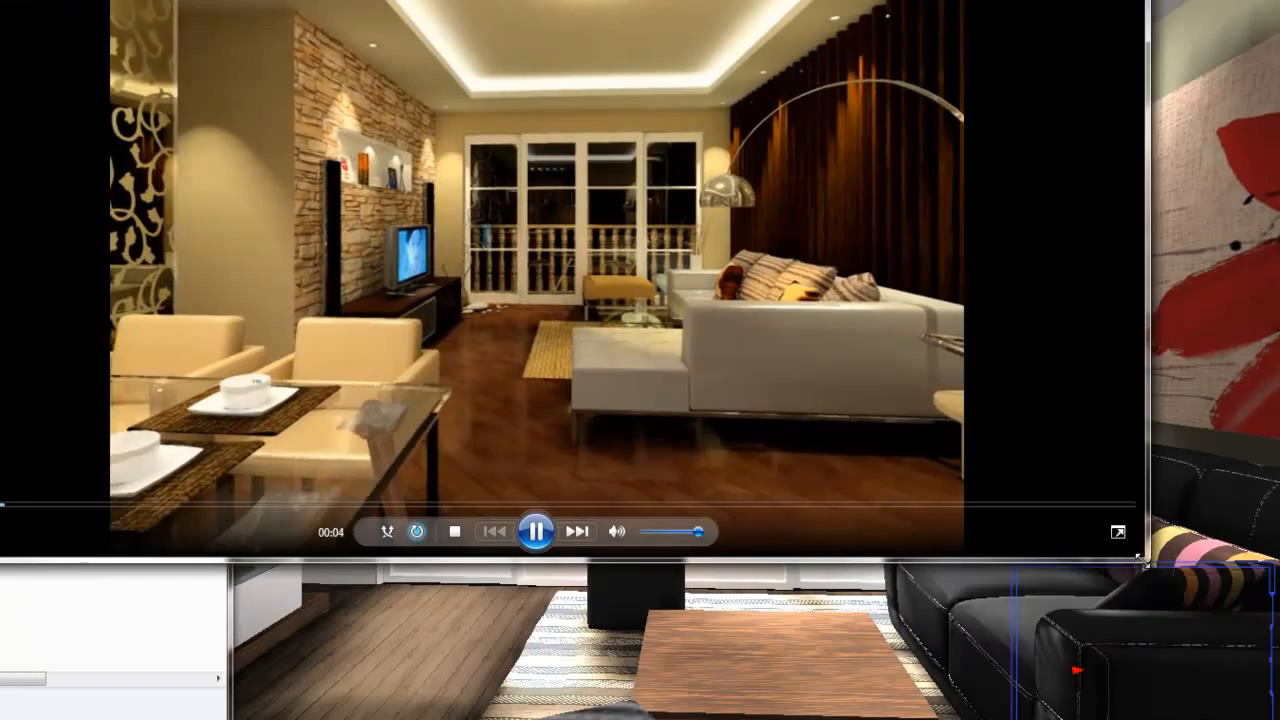
{"action": "left_click_drag", "start_coordinate": [1142, 560], "coordinate": [1270, 708]}
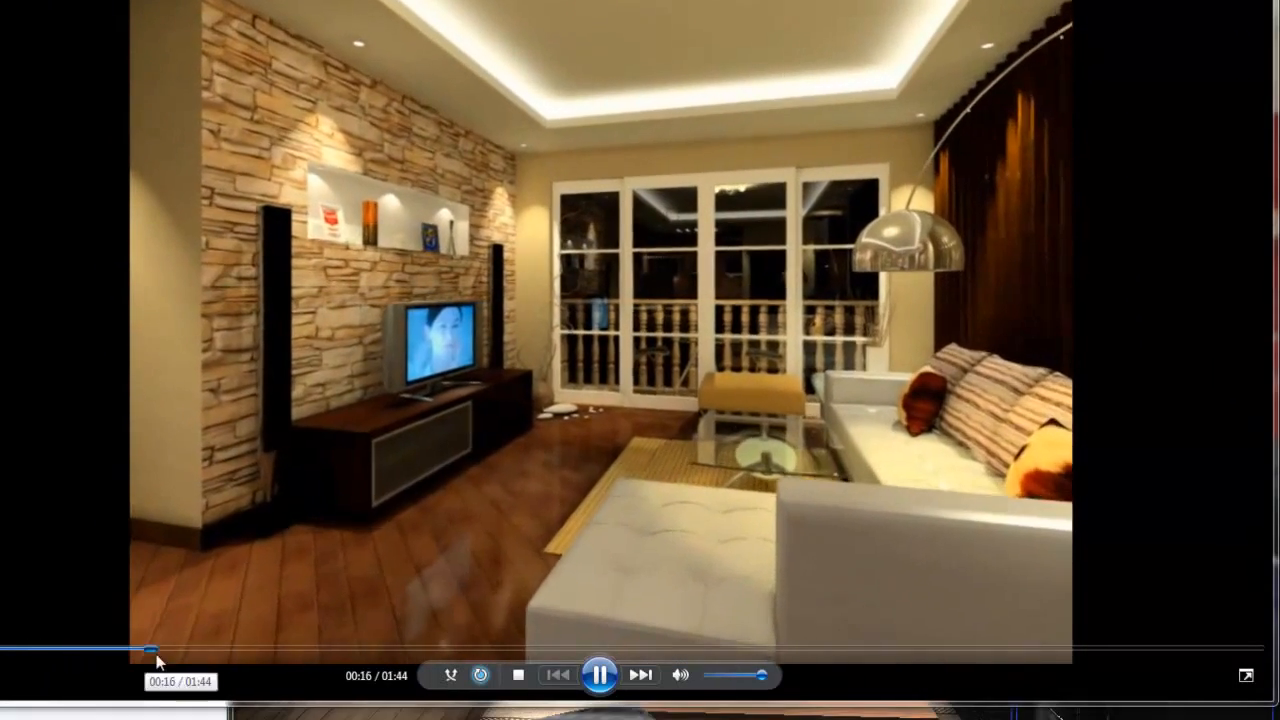
{"action": "left_click_drag", "start_coordinate": [156, 655], "coordinate": [225, 659]}
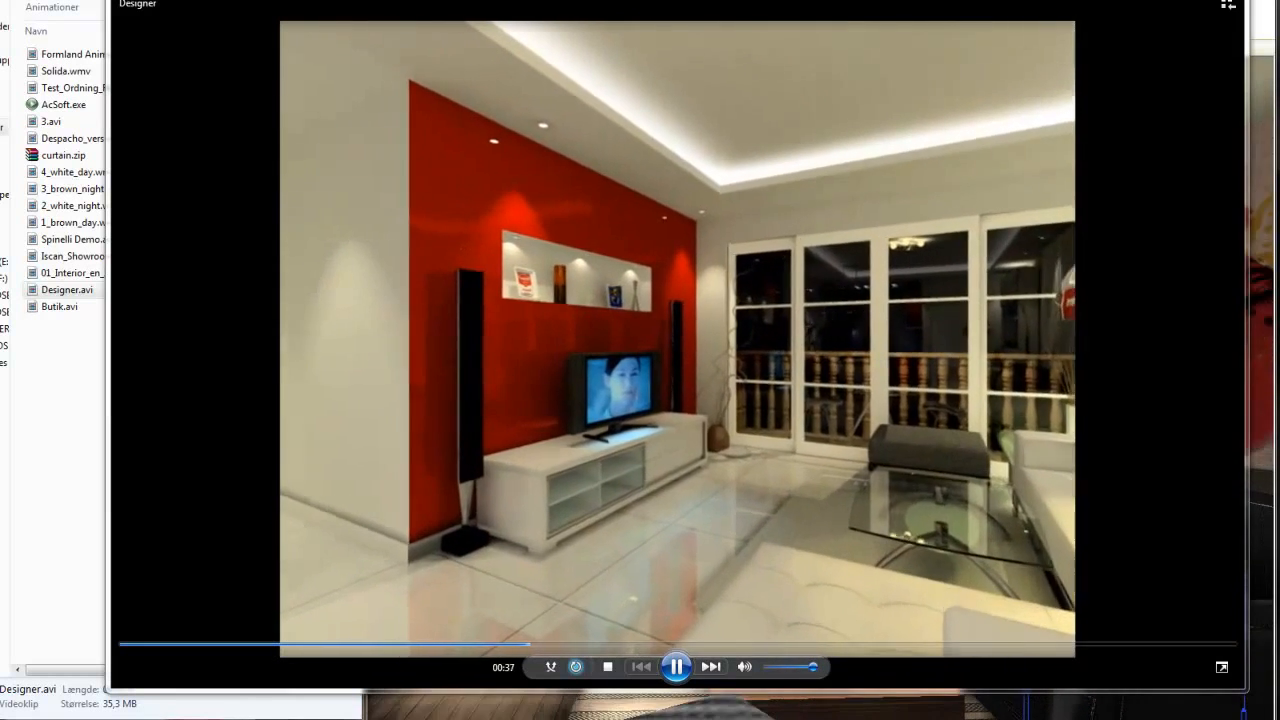
{"action": "key", "text": "alt+F4"}
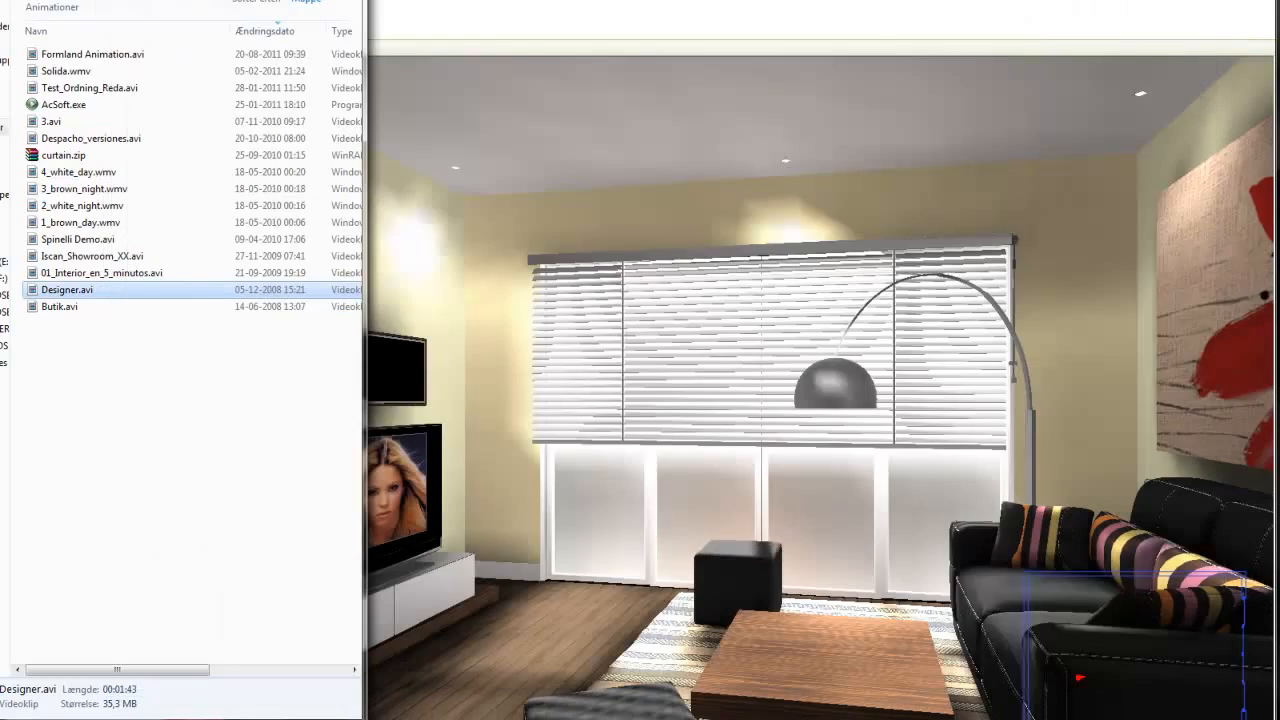
{"action": "key", "text": "alt+F4"}
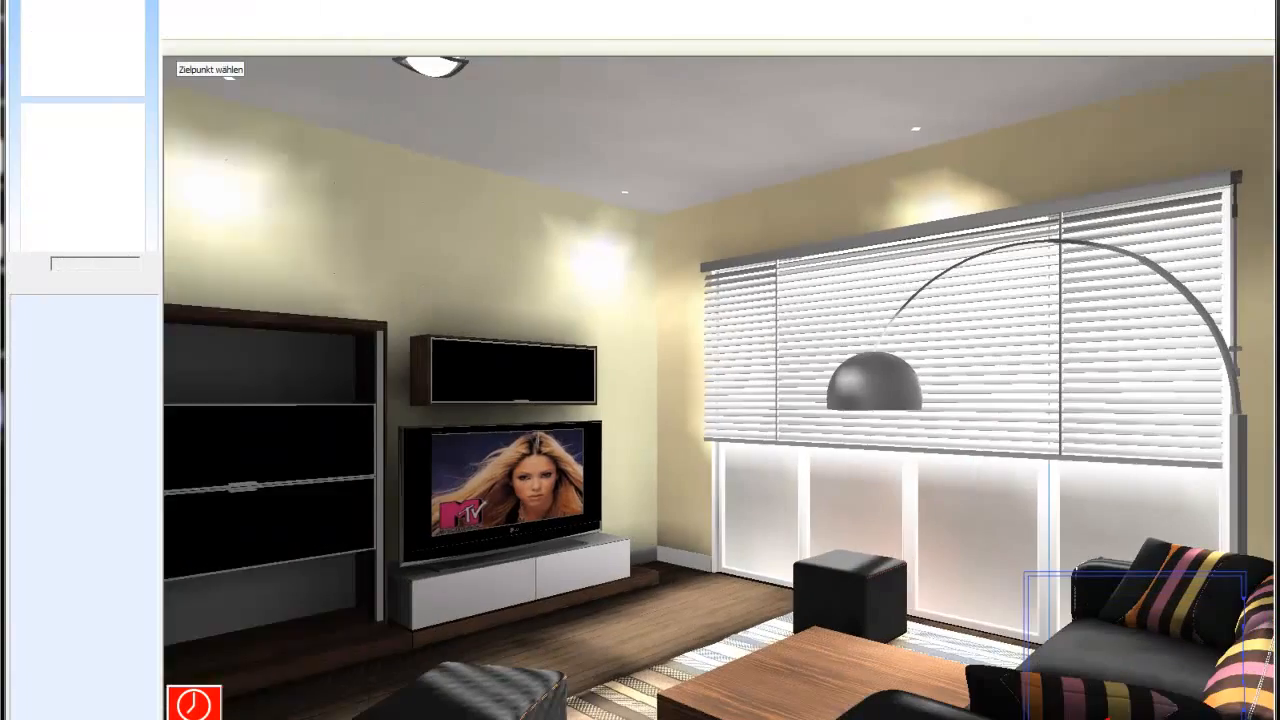